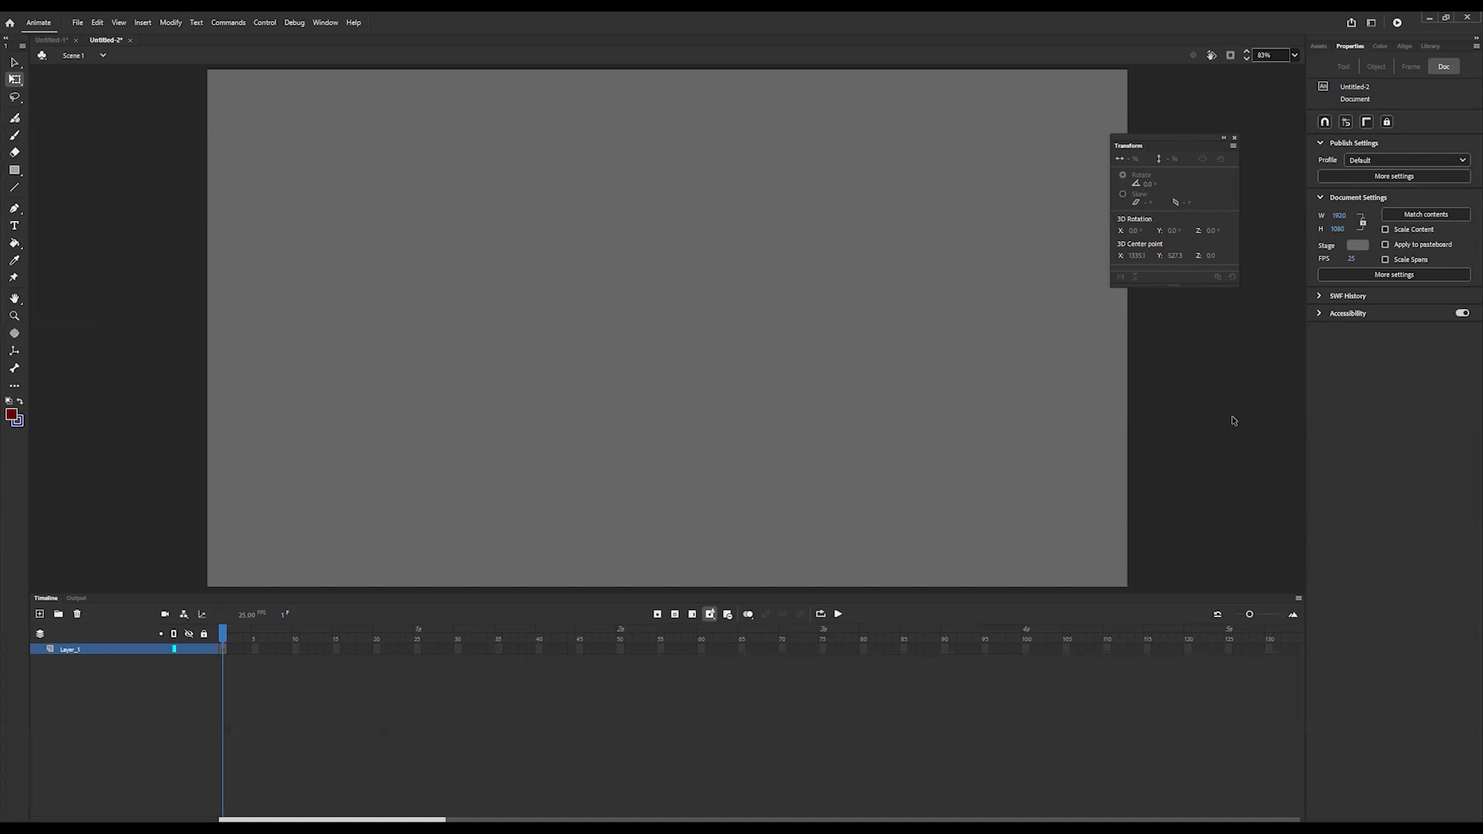
Step: Import Character 1.ai to the stage with all layers selected, converted to Animate layers and placed at their original position
left_click(77, 22)
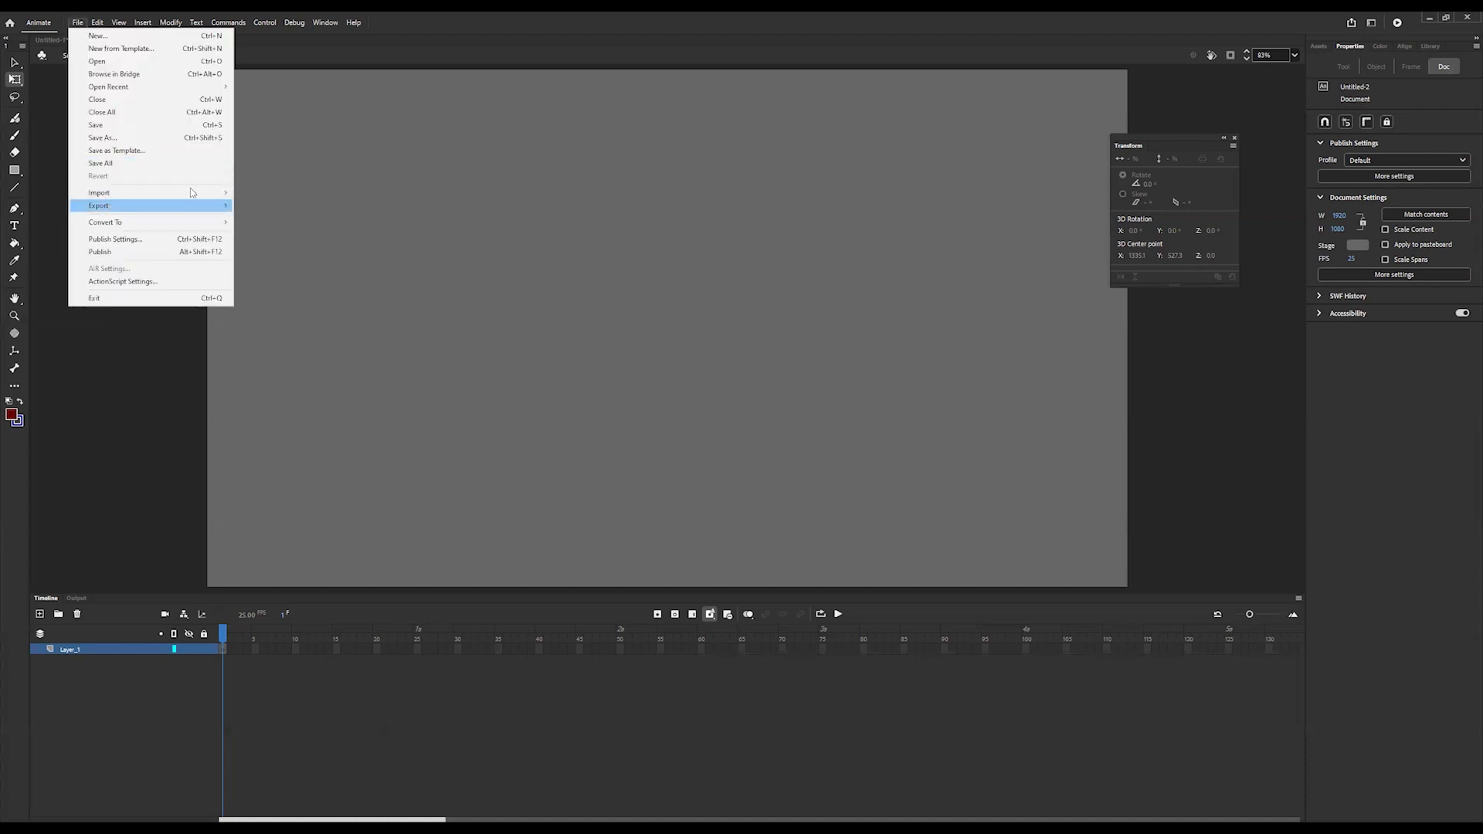
mouse_move(193, 193)
left_click(281, 193)
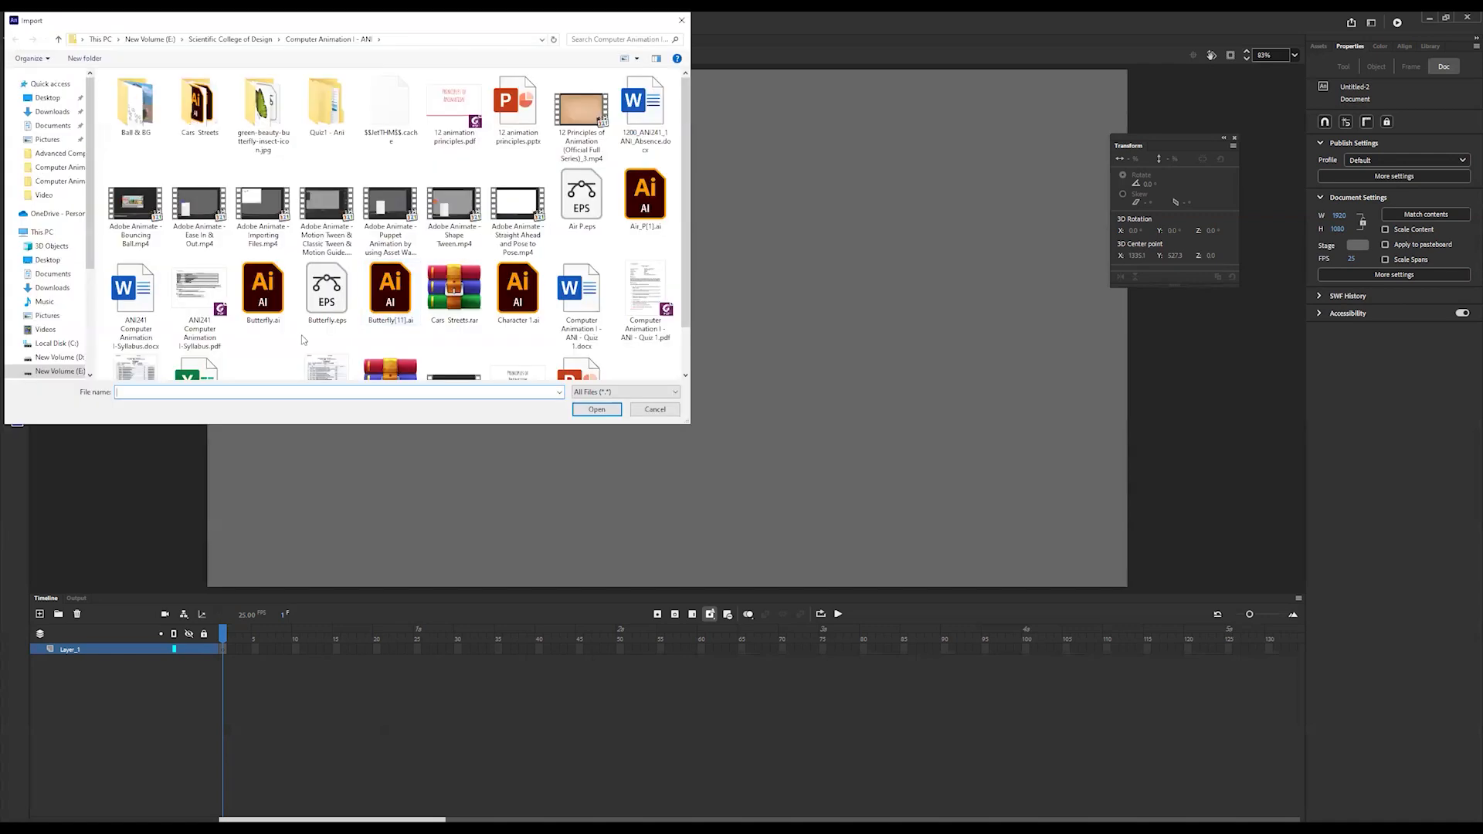
left_click(511, 289)
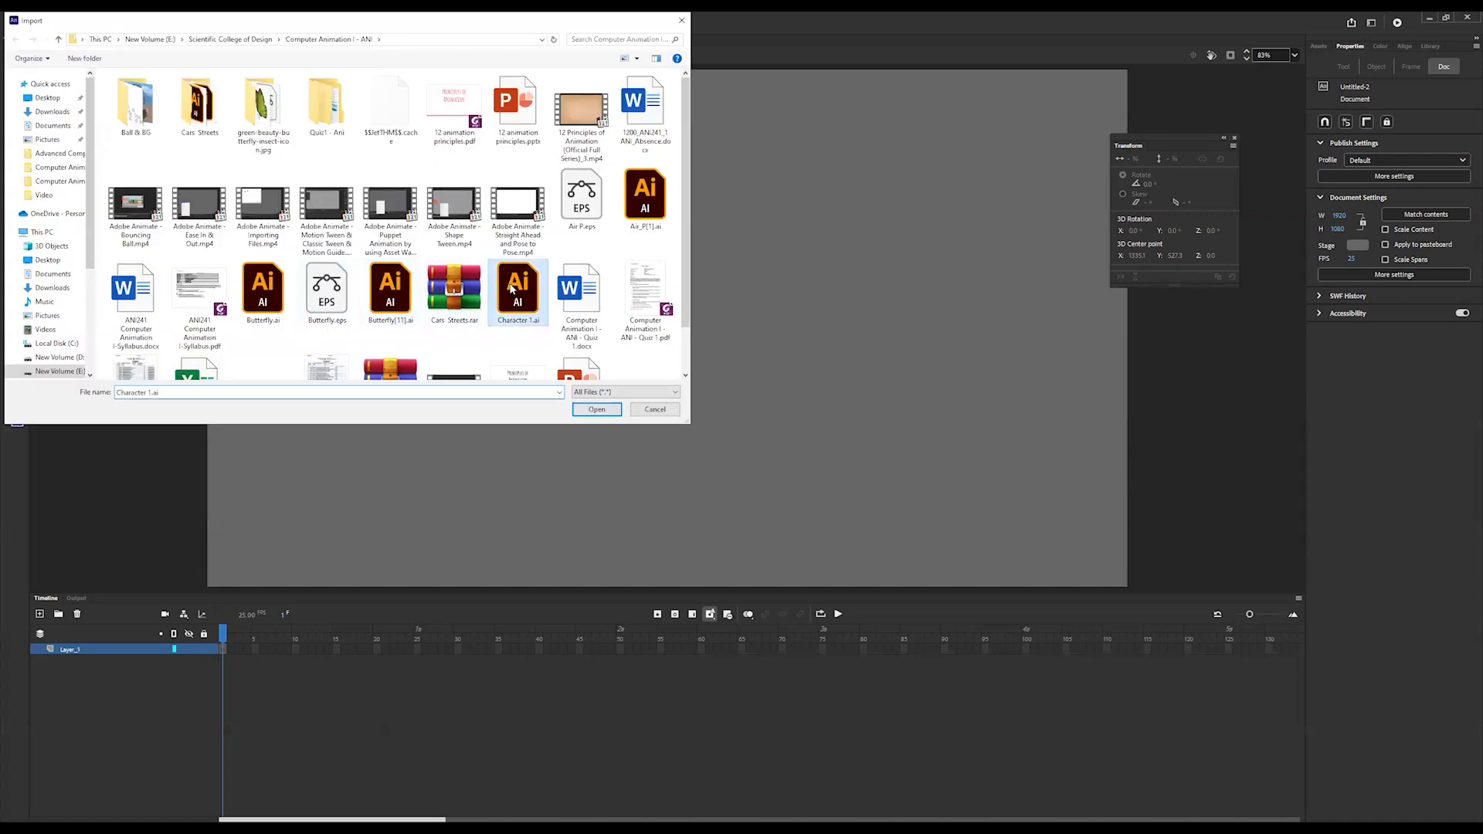
left_click(596, 409)
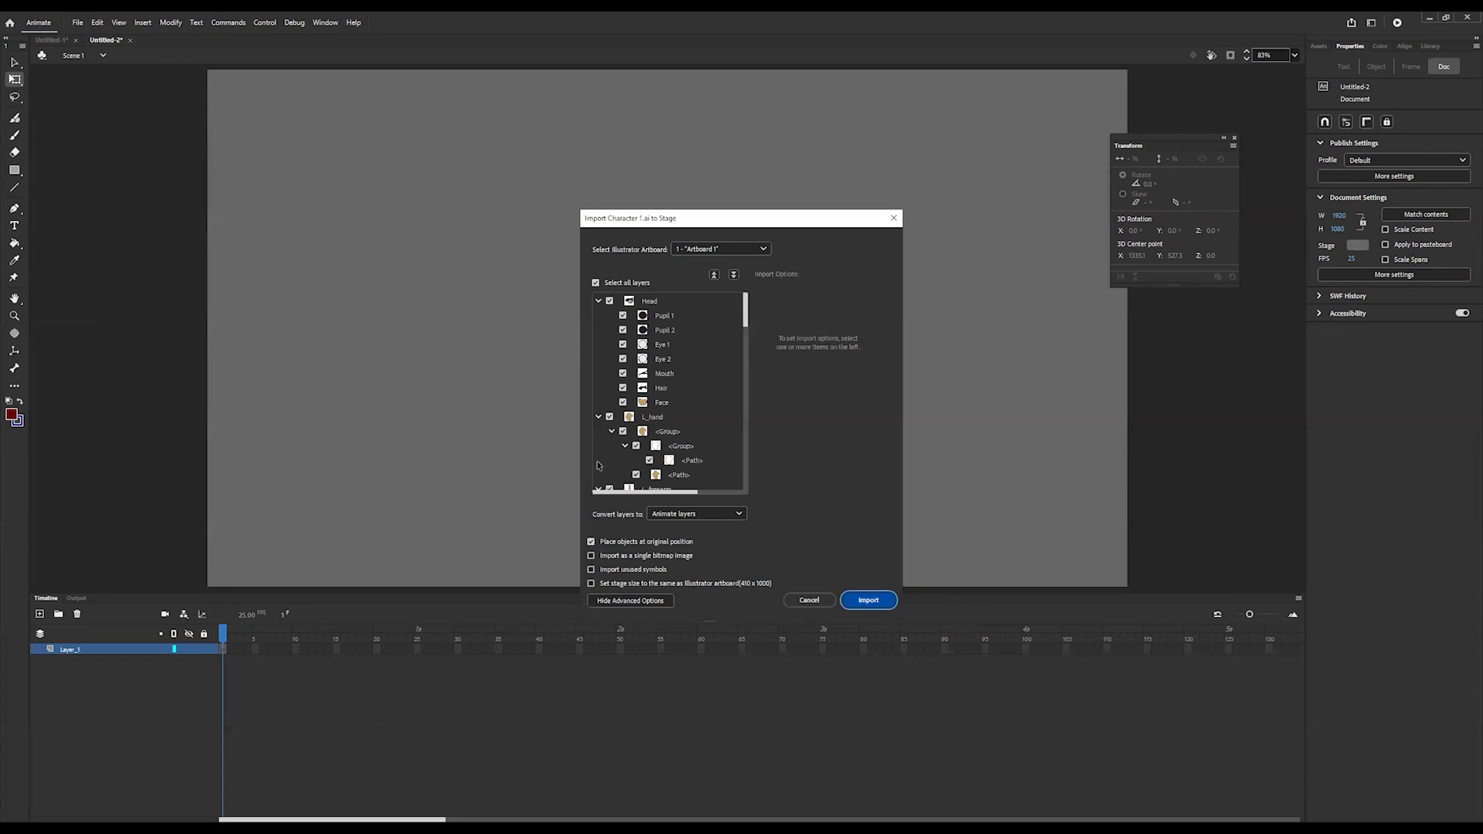
key("Return")
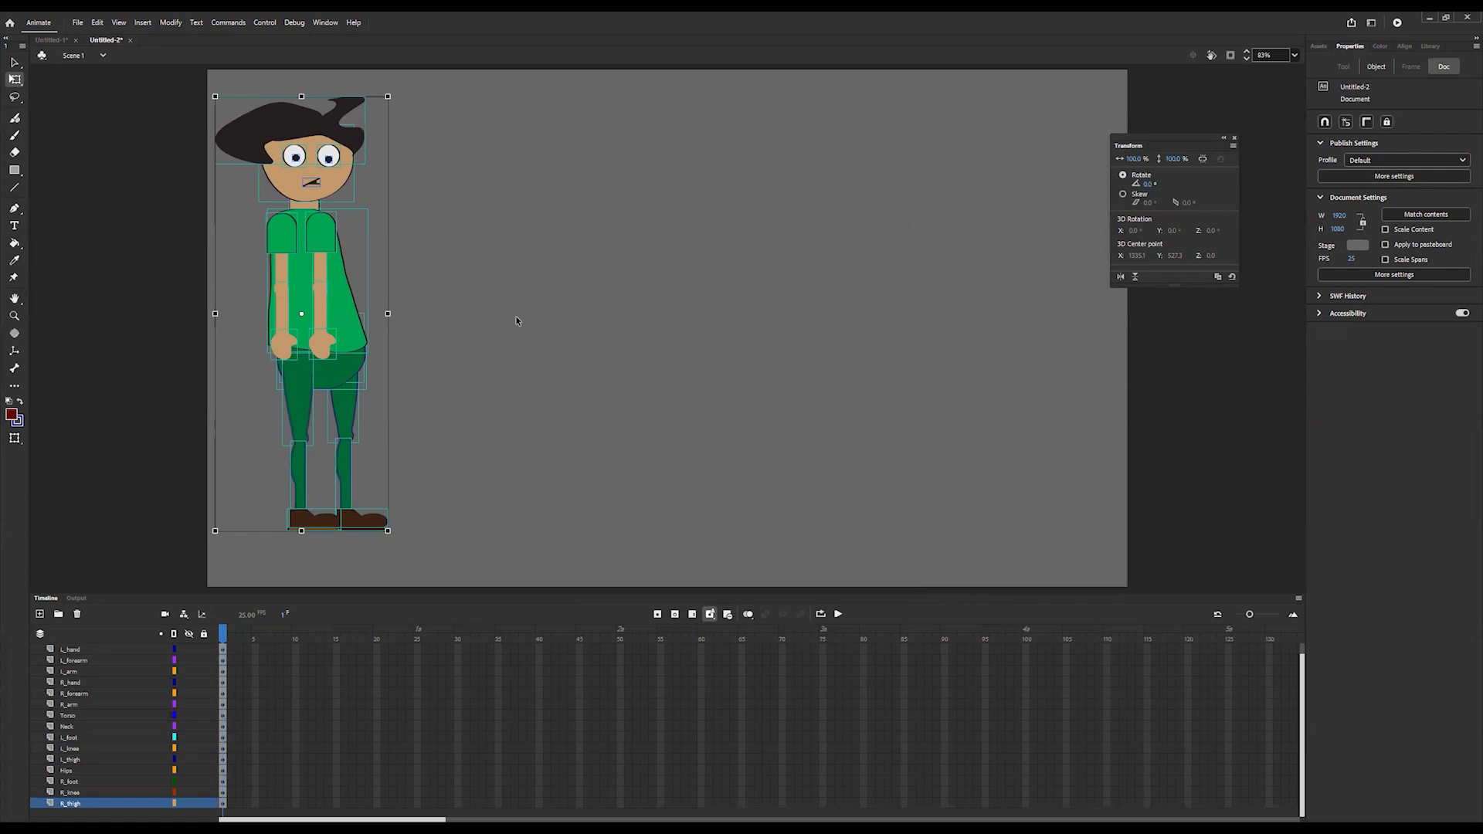
Step: Convert the L_hand layer's artwork into a Graphic symbol, keeping the default name Symbol 1
left_click(100, 649)
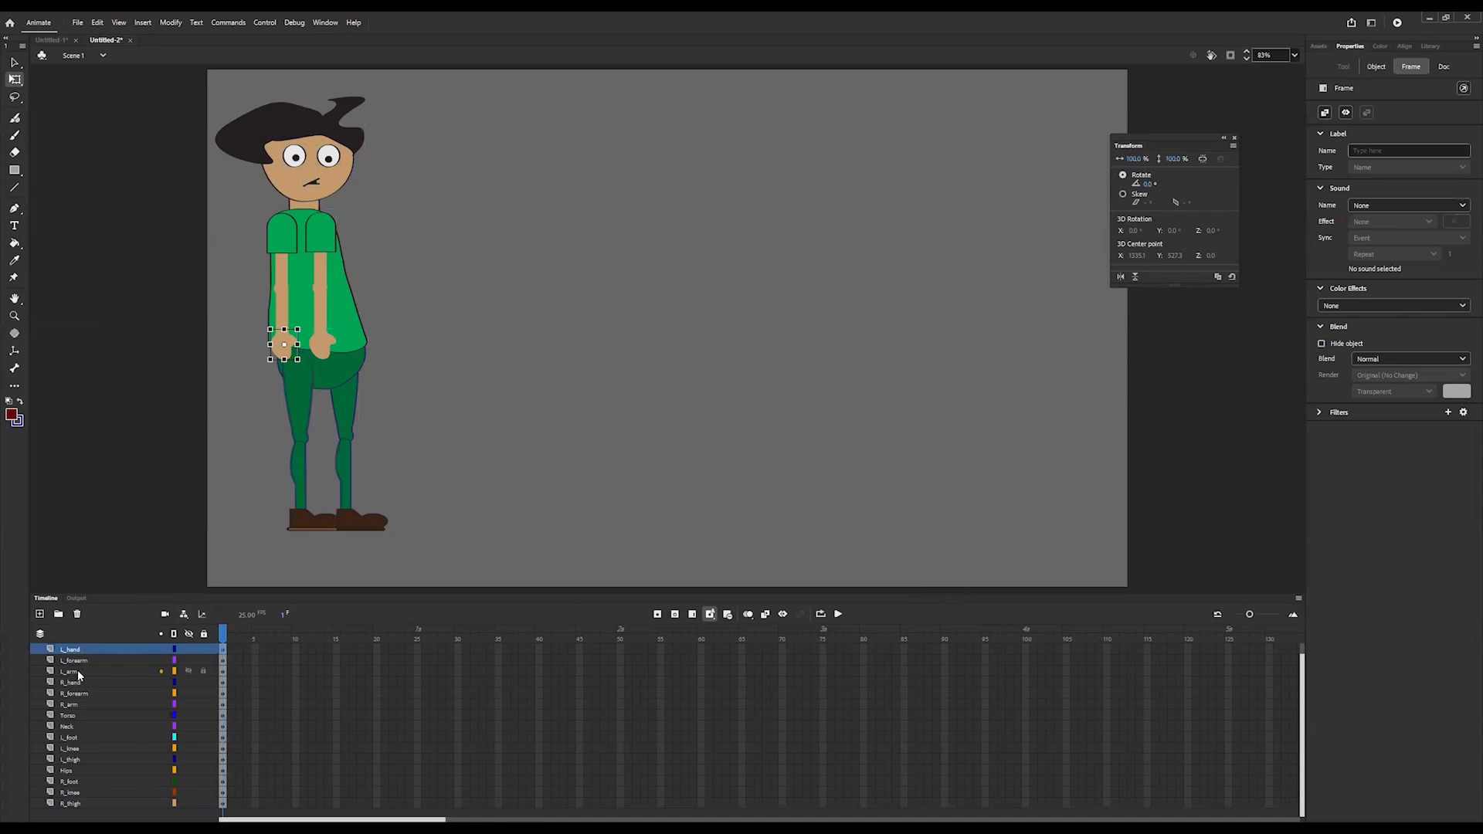
key("F8")
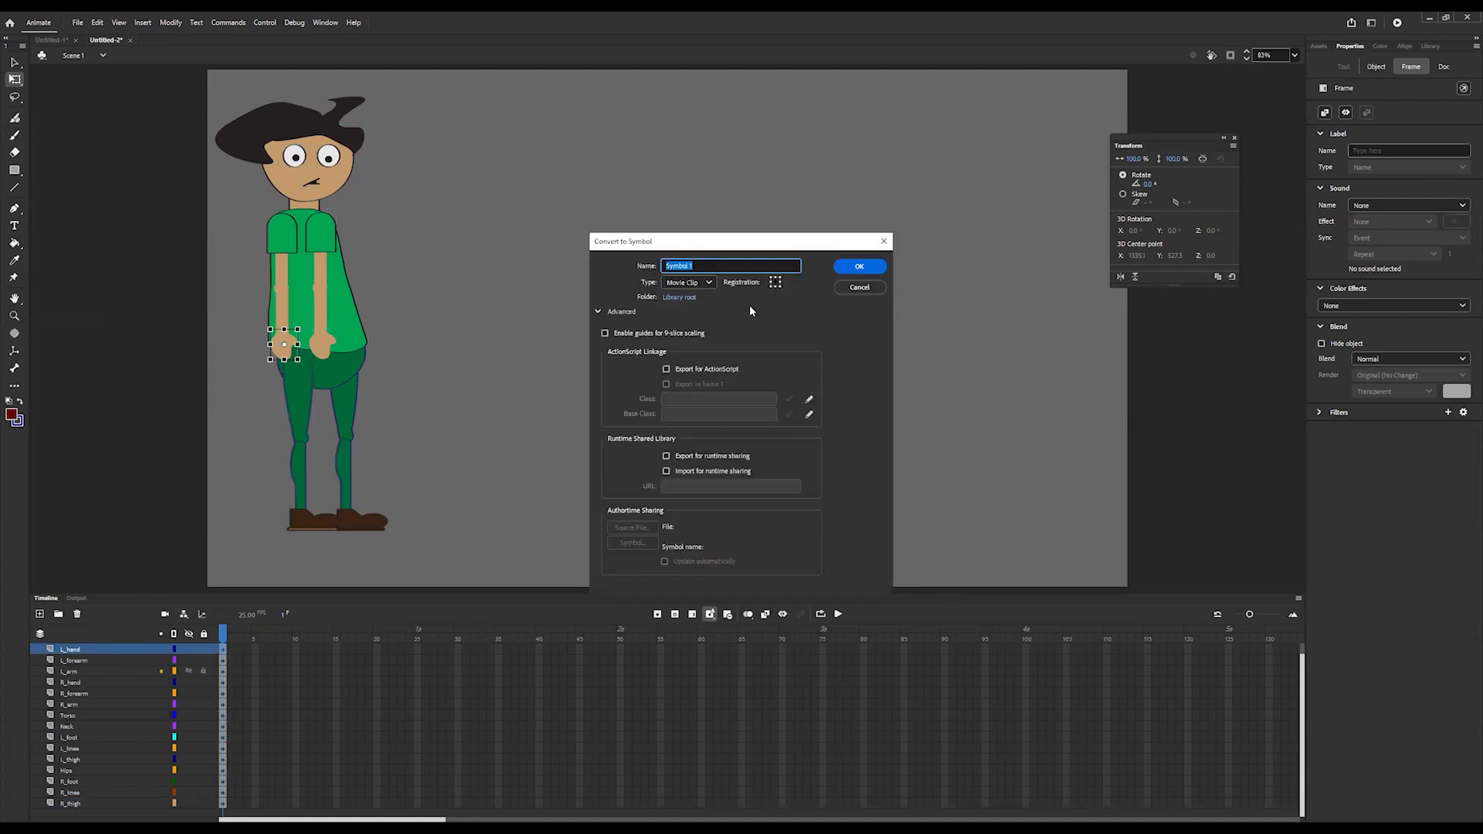
left_click(681, 283)
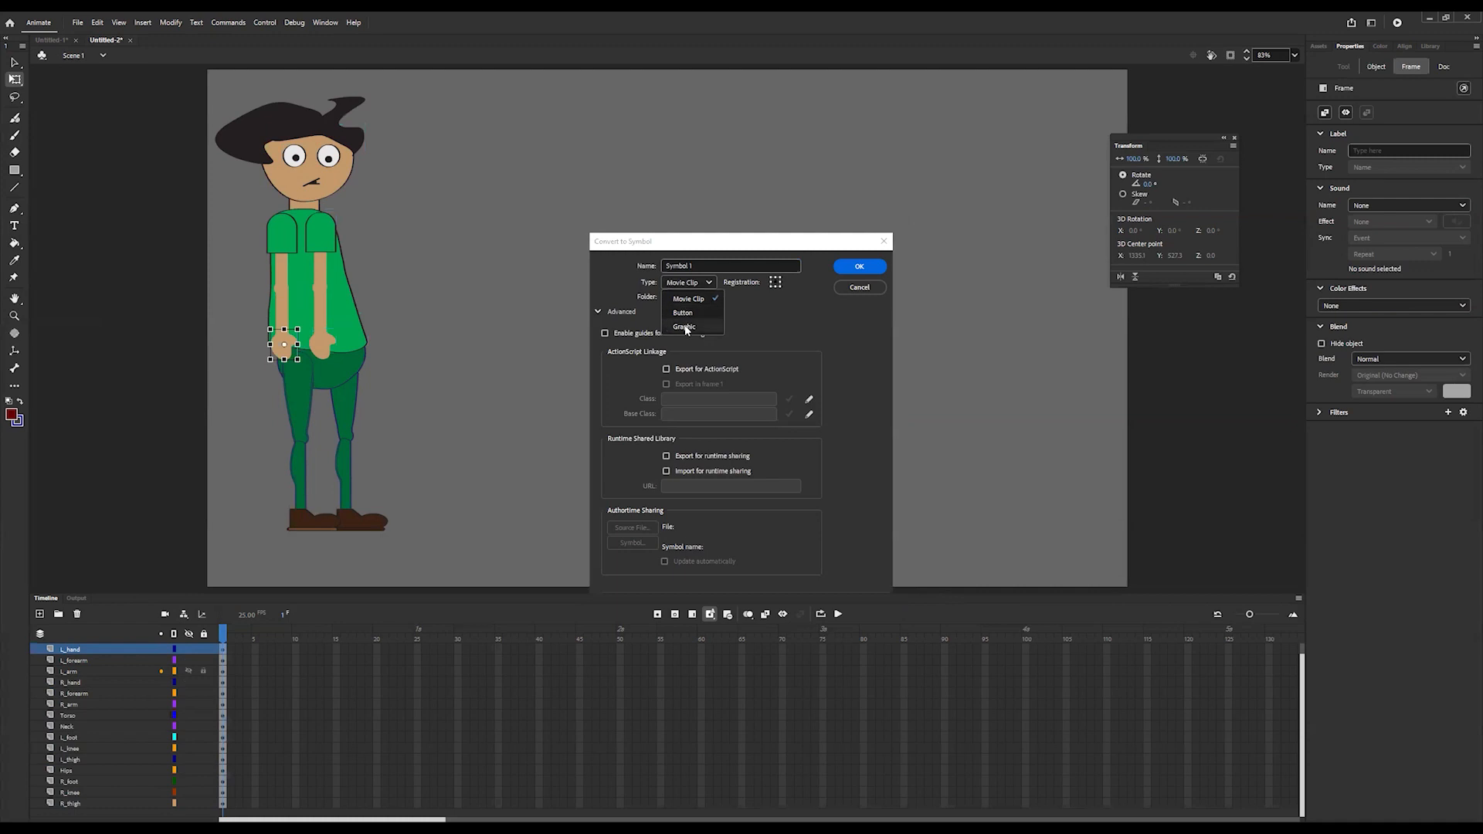
left_click(732, 325)
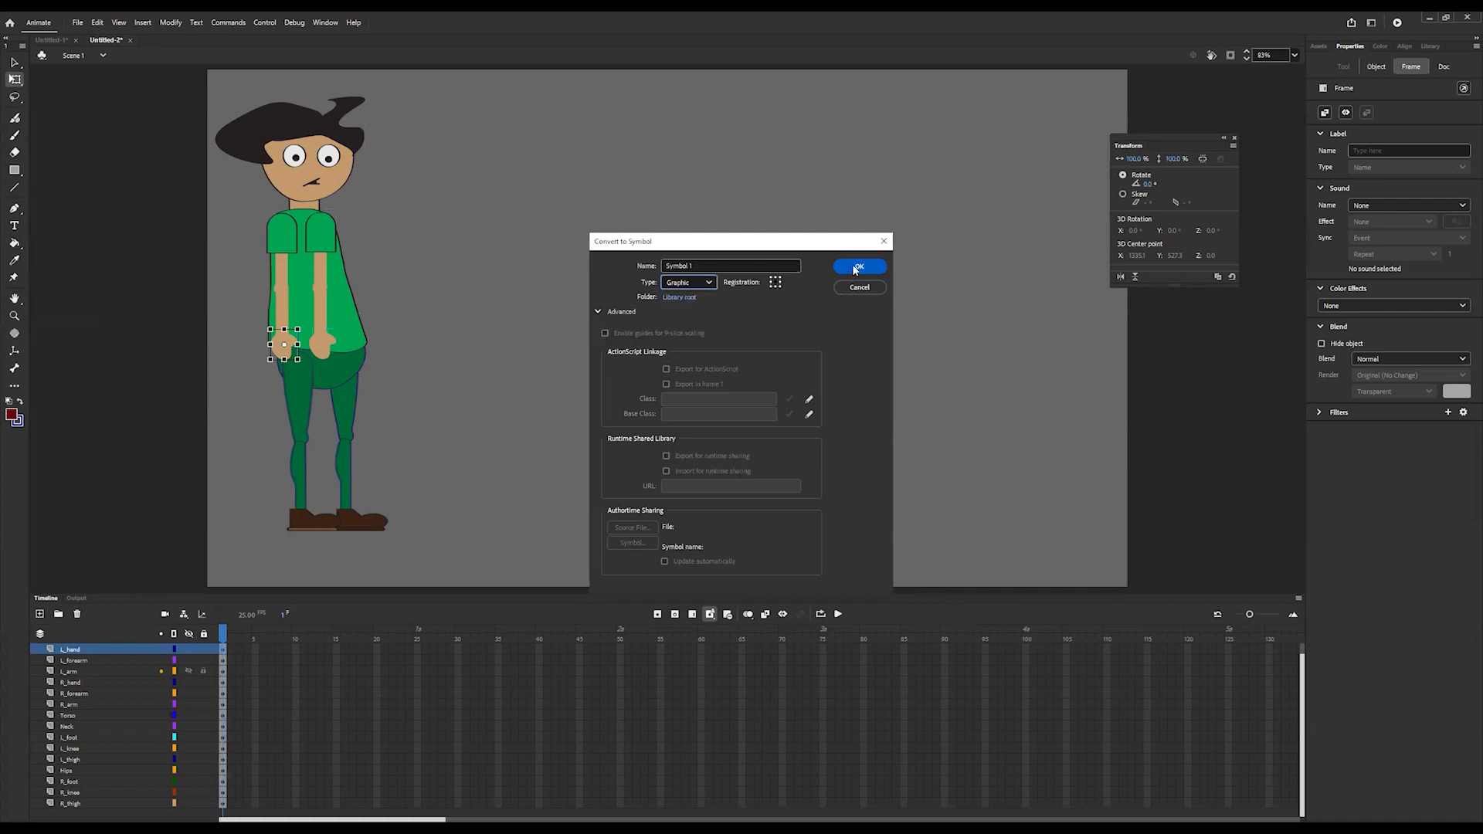
left_click(854, 268)
Step: Convert the L_forearm and L_arm artwork into separate Graphic symbols with their default names
left_click(82, 661)
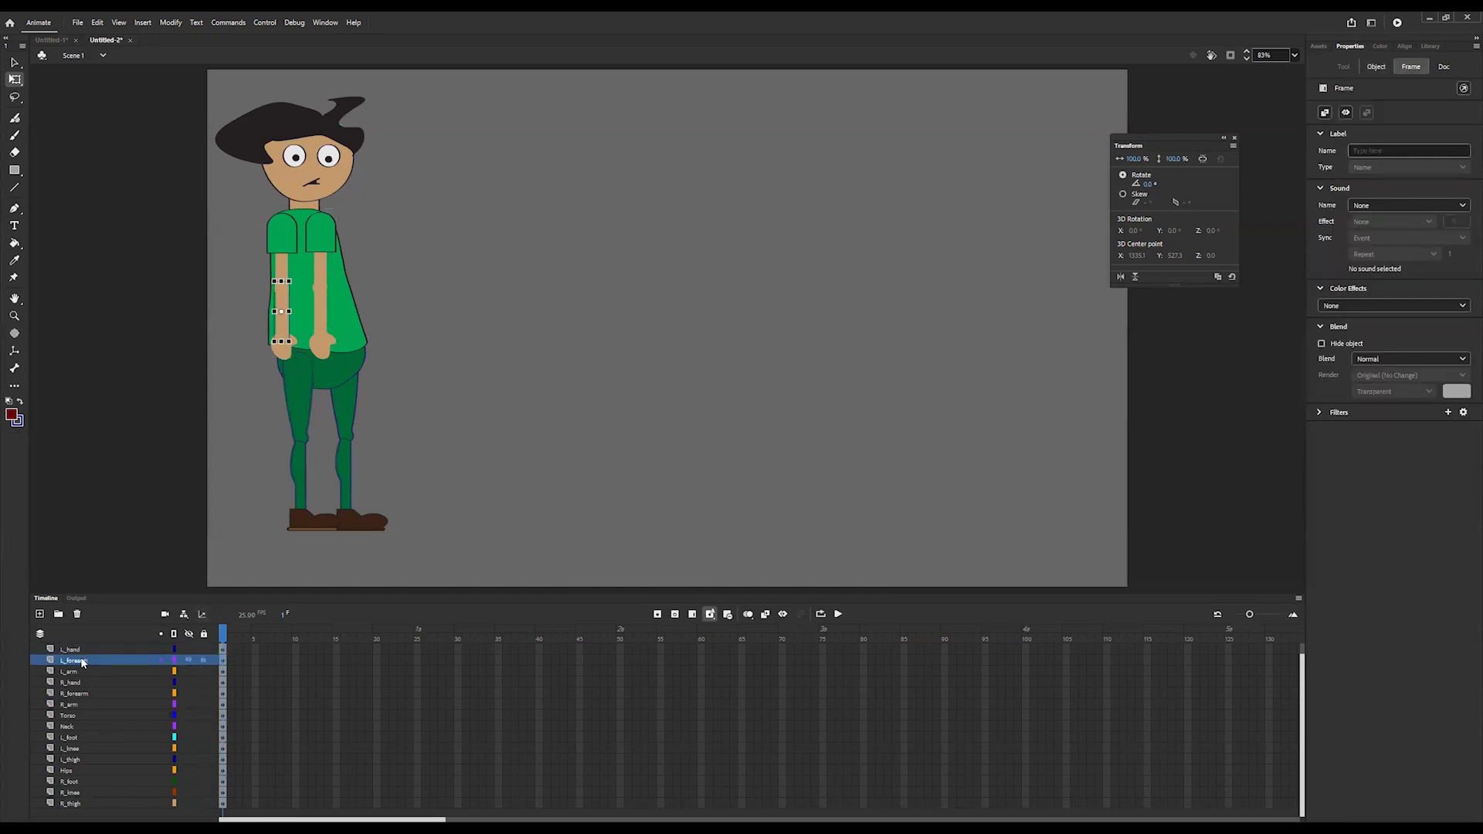
left_click(70, 672)
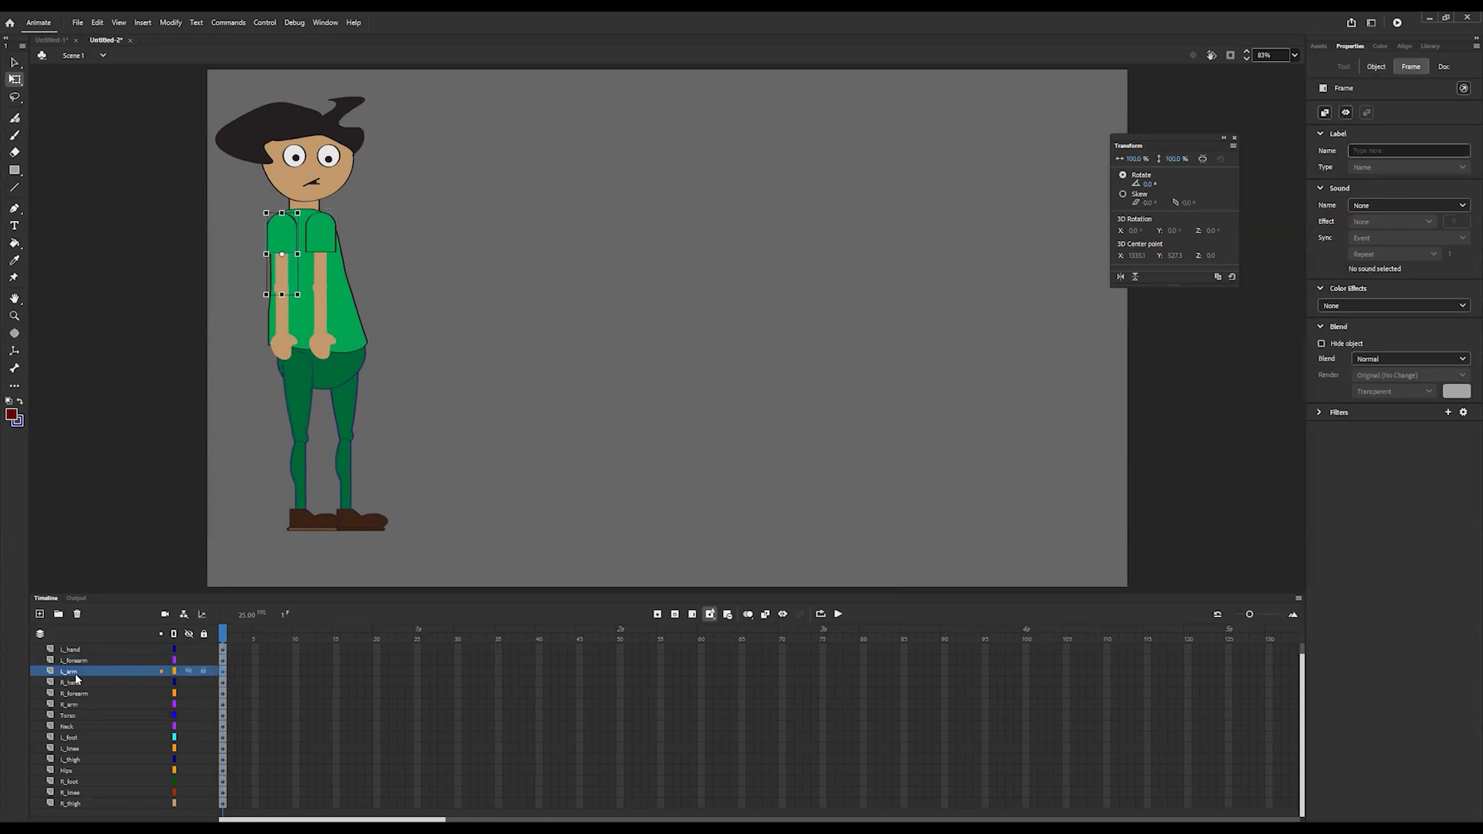
key("F8")
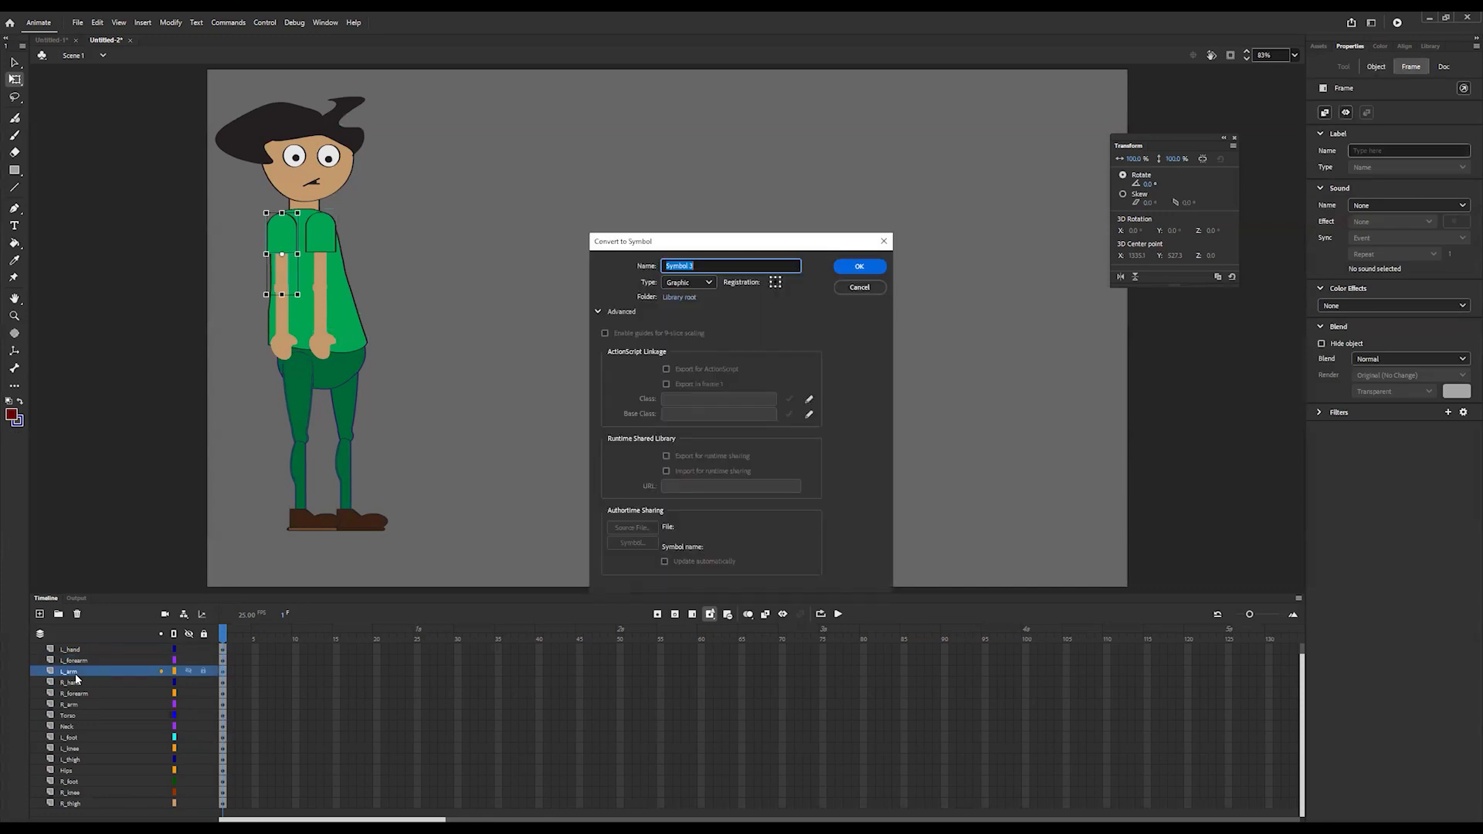
key("Return")
Step: Convert the R_hand, R_forearm, R_arm, Torso and Neck artwork into individual Graphic symbols with default names
left_click(70, 683)
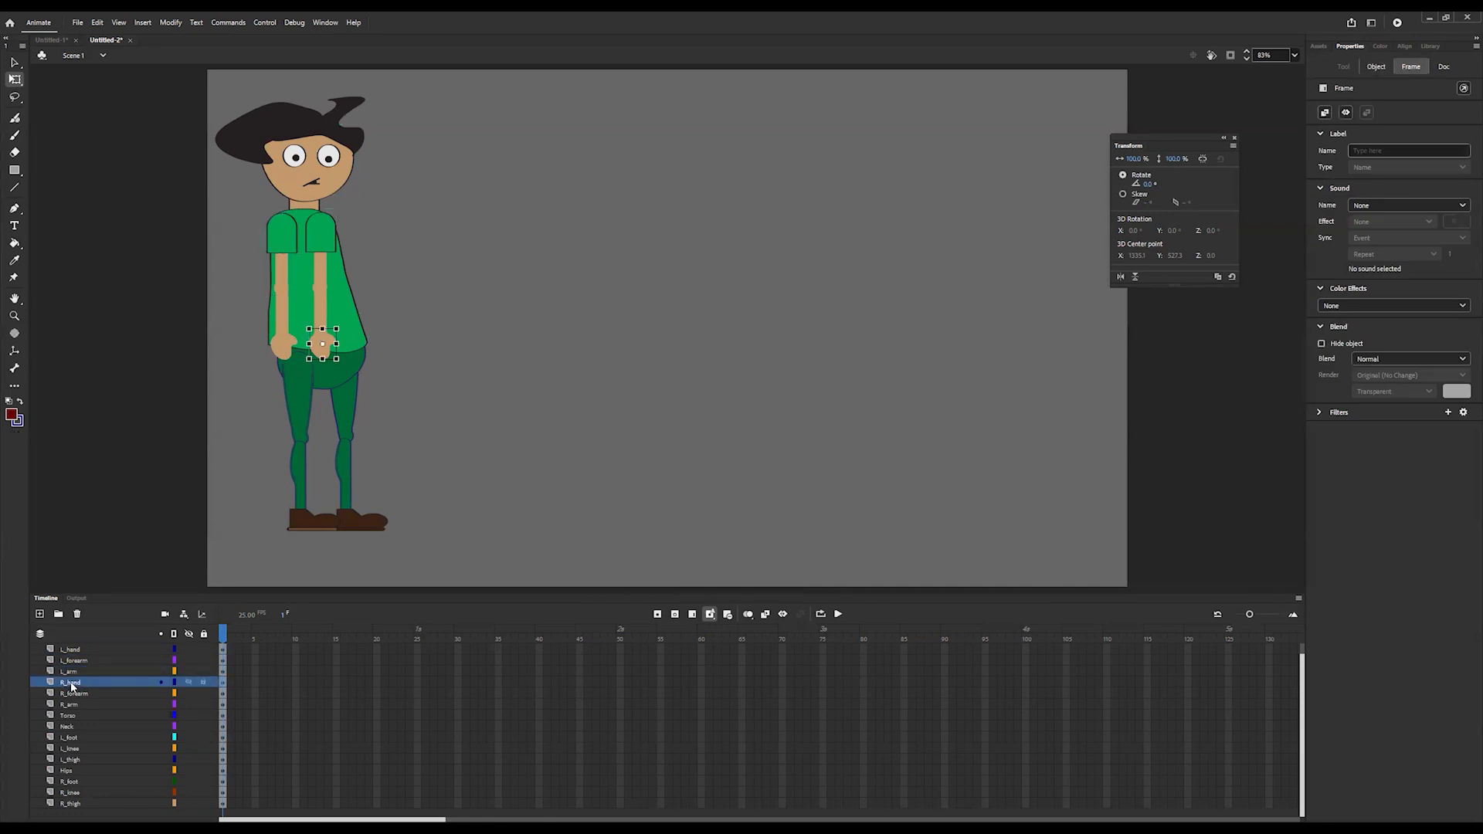
left_click(72, 693)
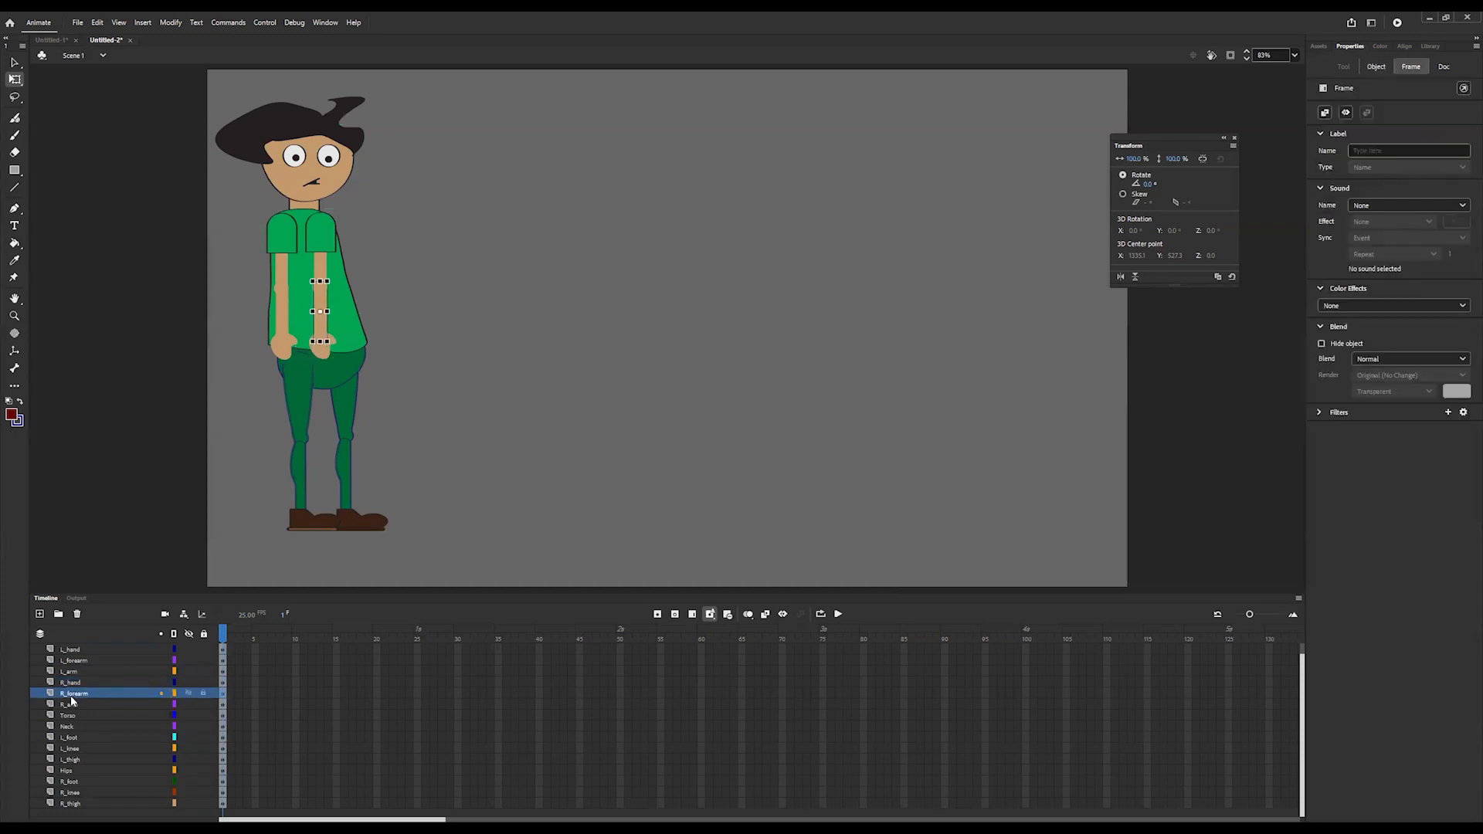
left_click(67, 705)
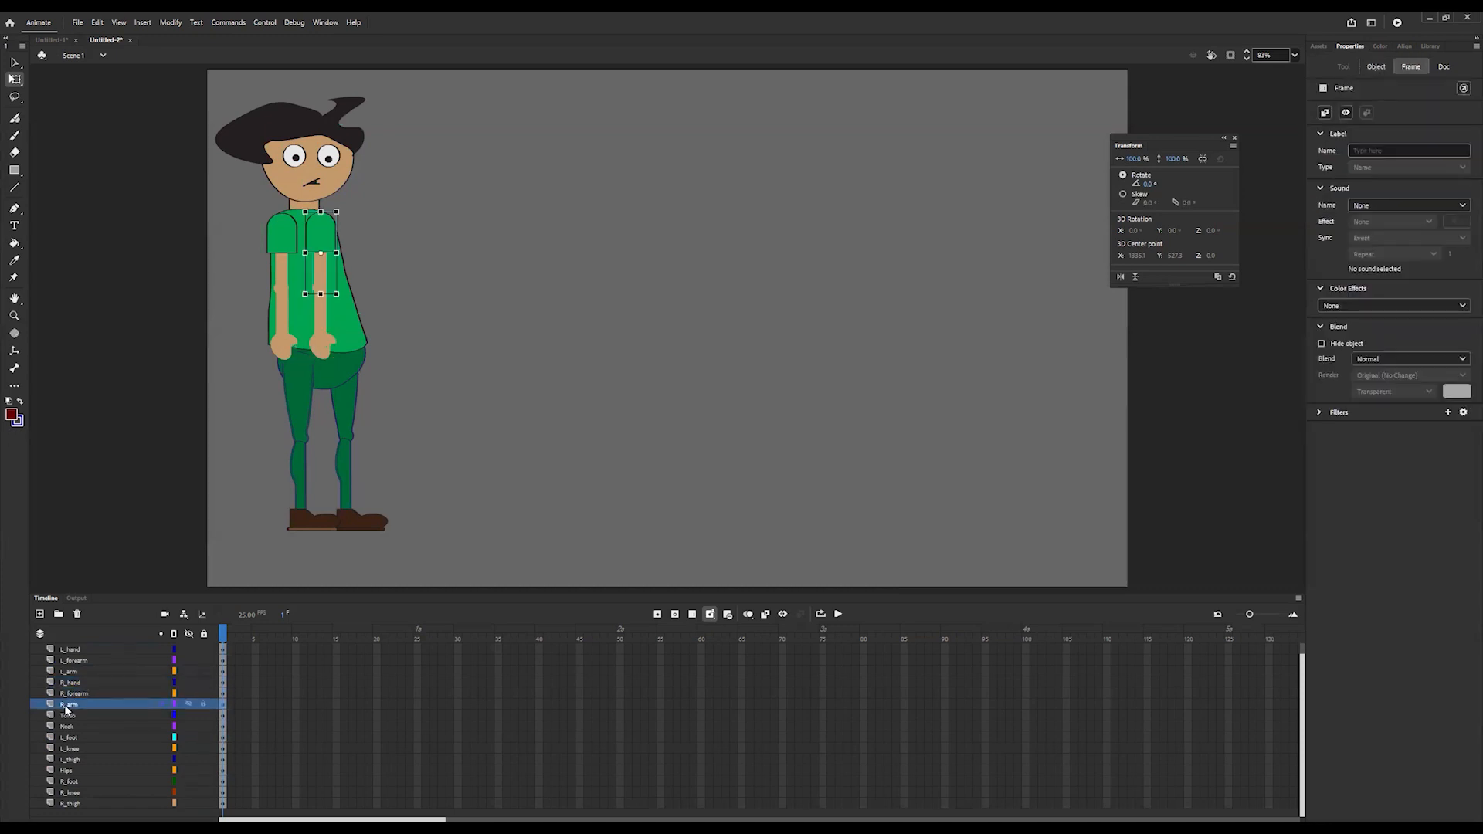
left_click(69, 716)
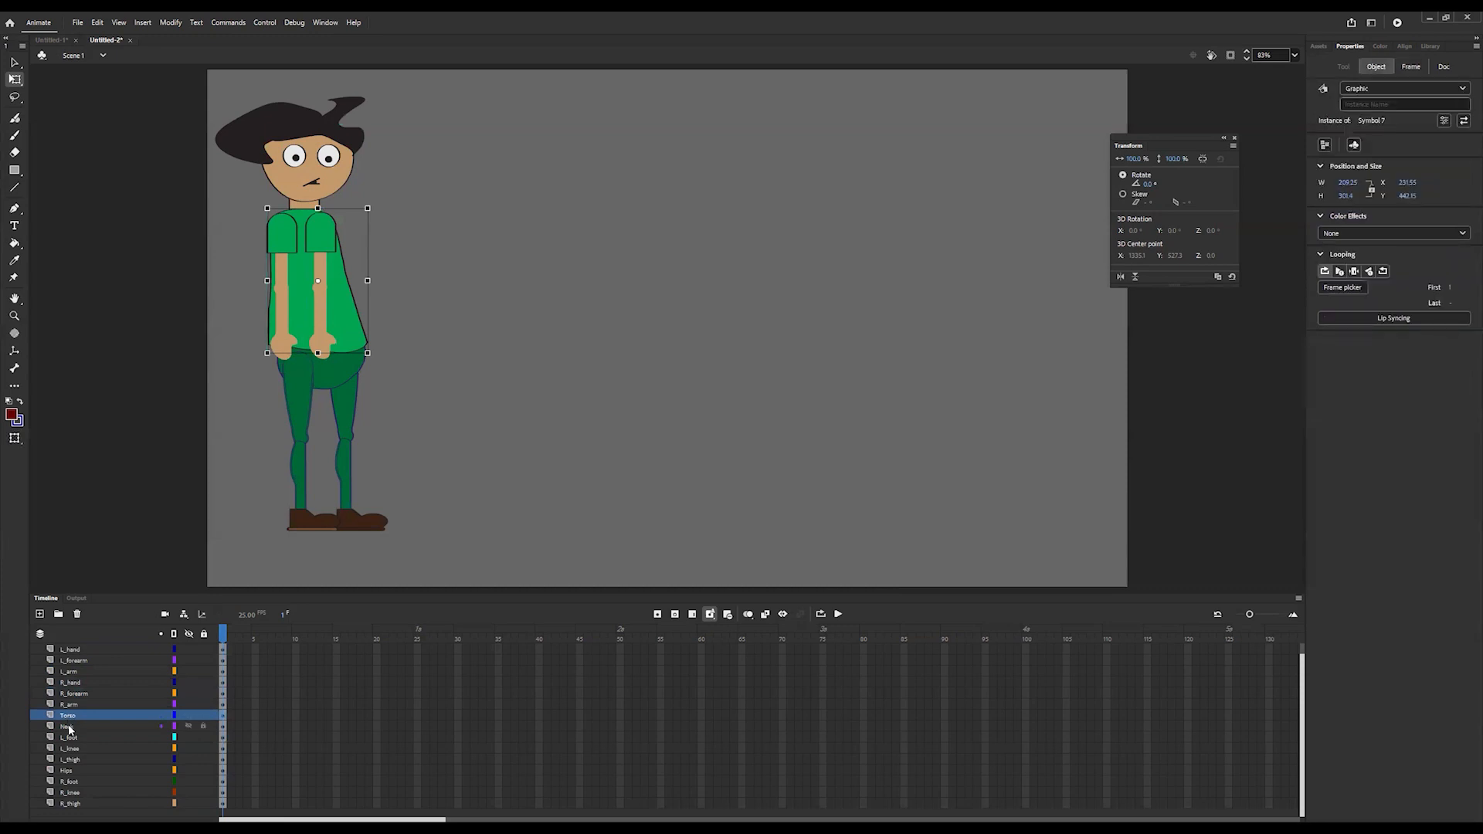
left_click(69, 726)
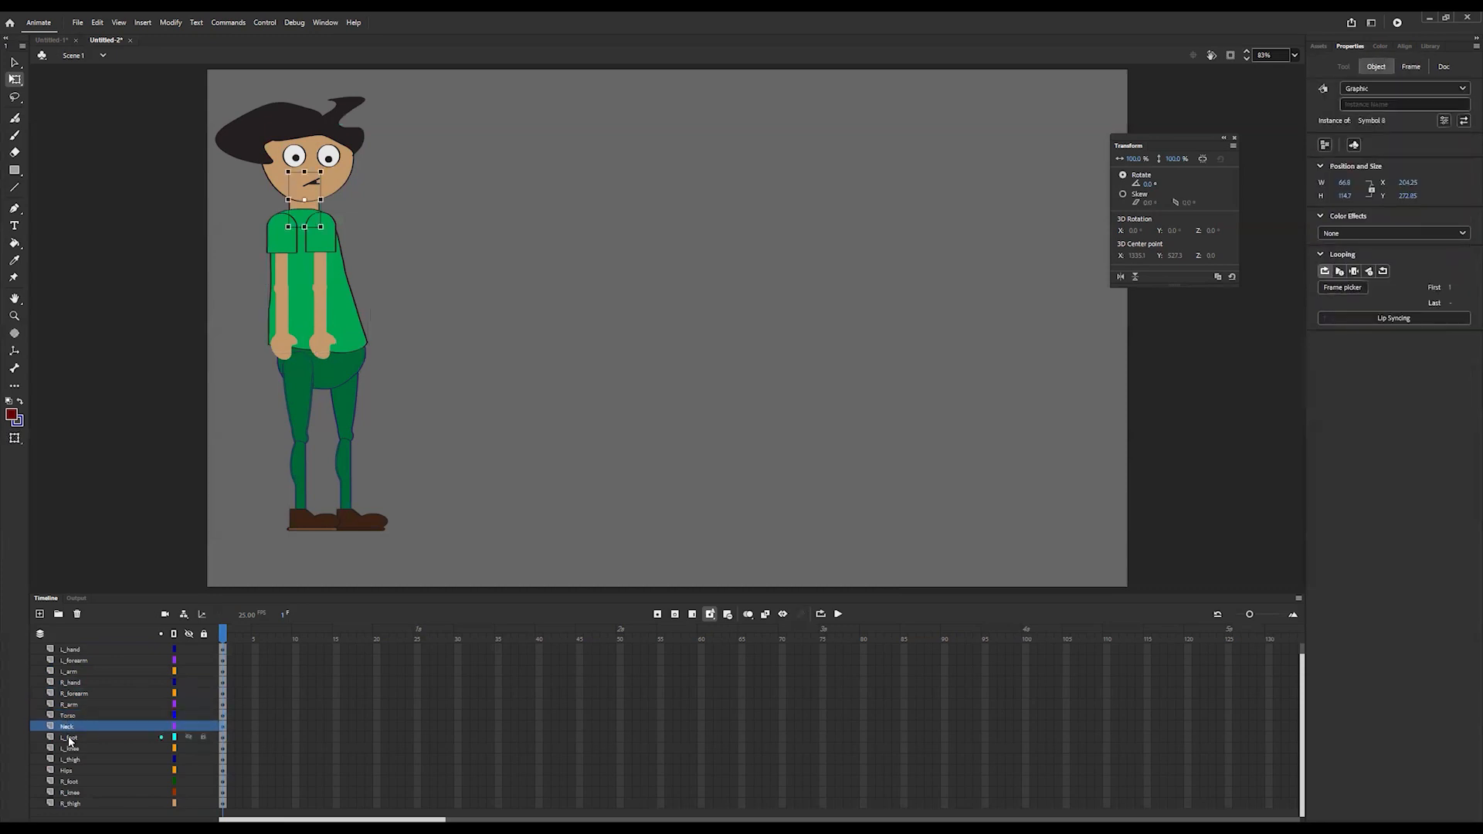
Step: Convert the L_foot, L_knee, L_thigh and Hips artwork into individual Graphic symbols with default names
left_click(68, 737)
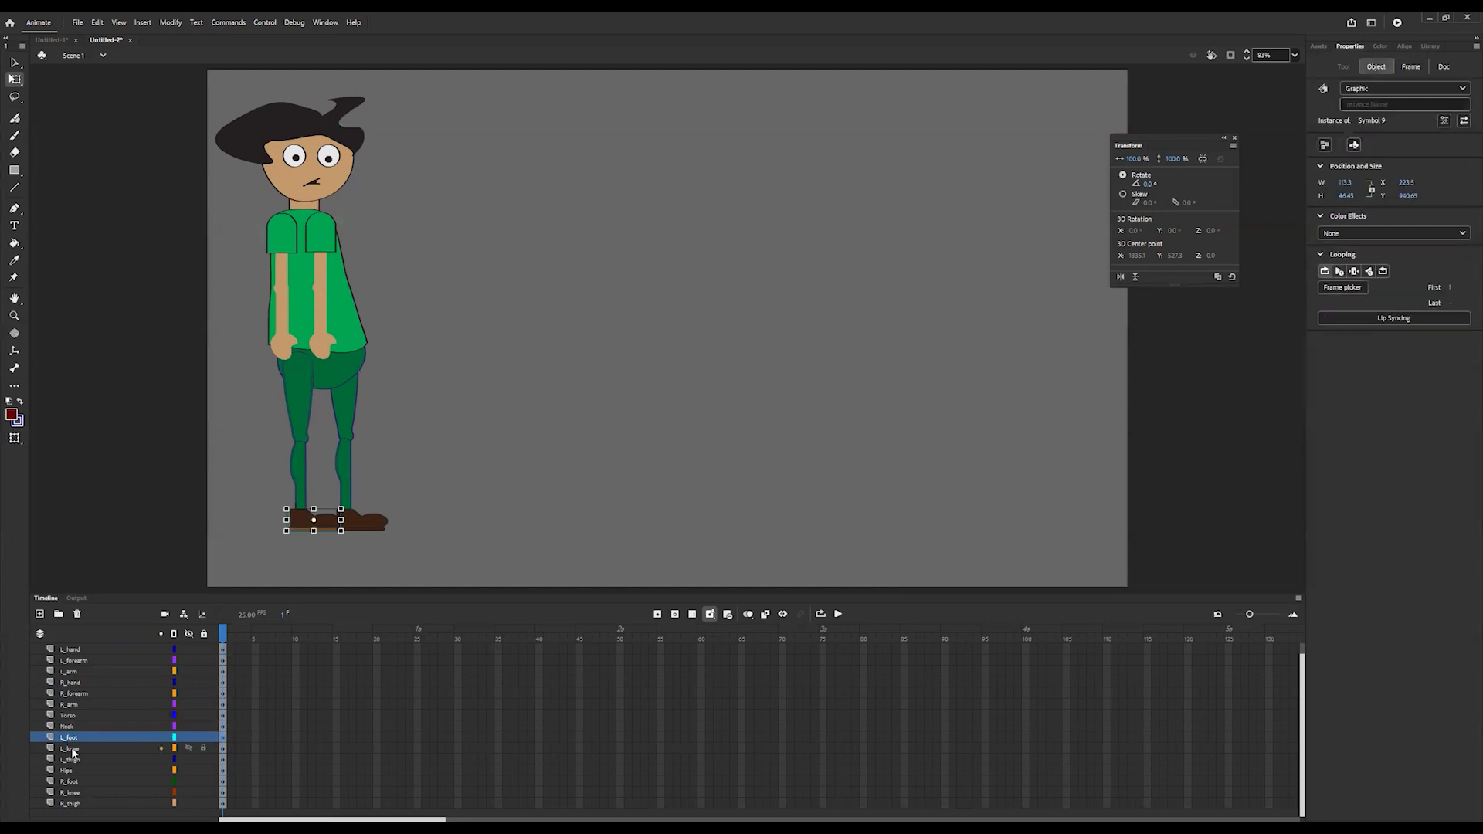
left_click(72, 749)
left_click(71, 760)
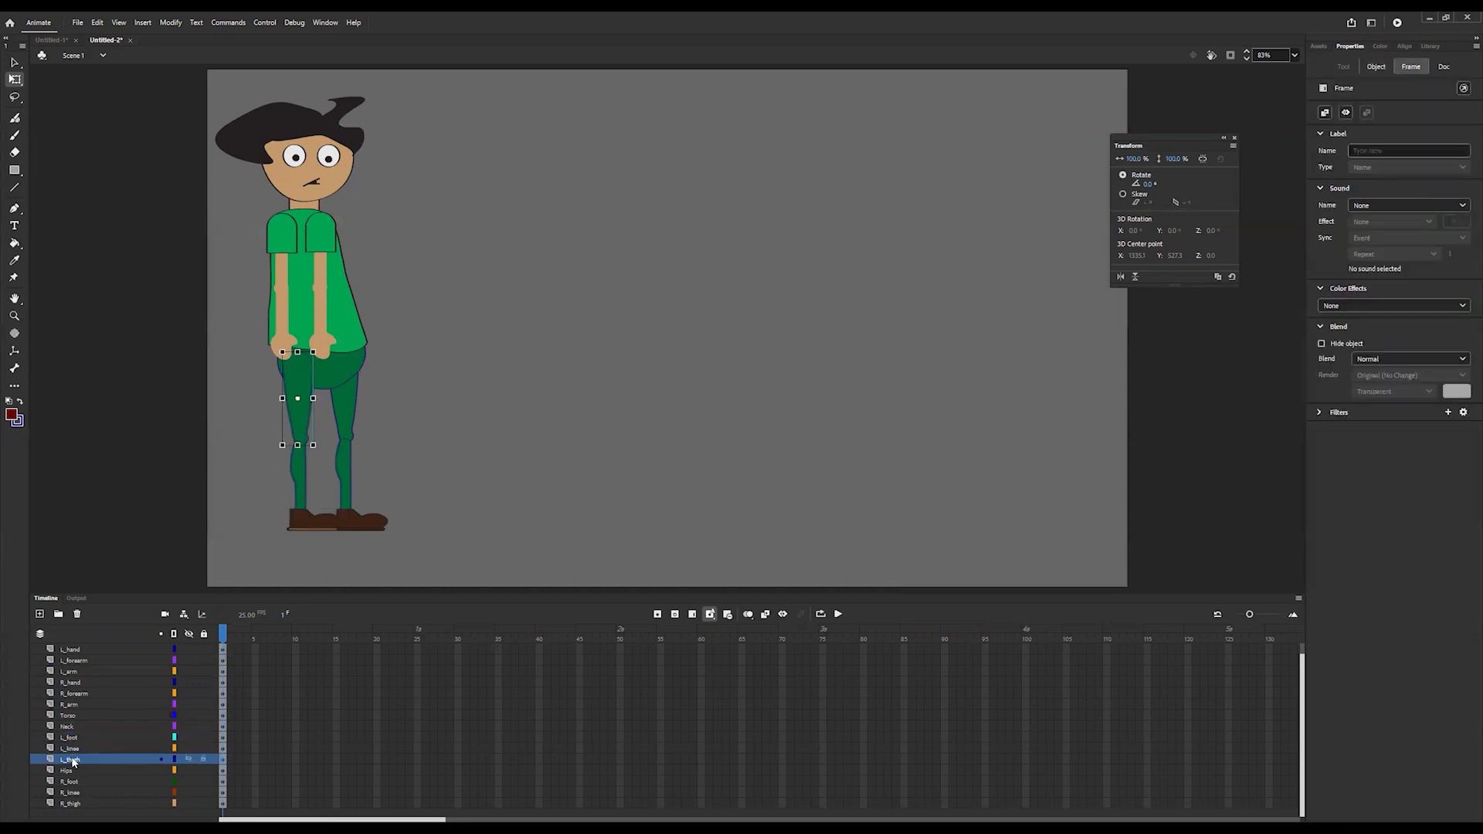
left_click(71, 770)
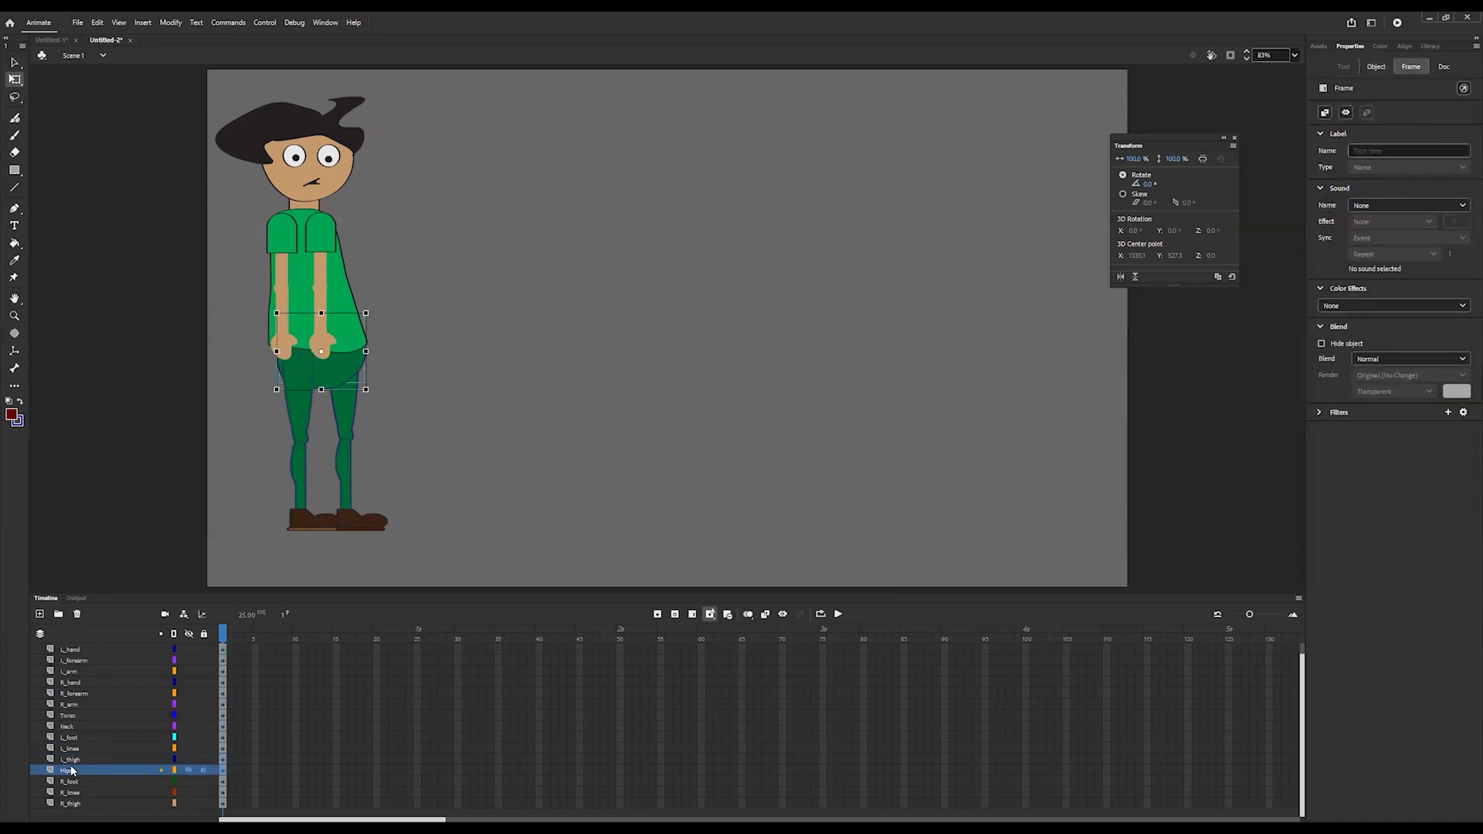
Step: Convert the R_foot, R_knee and R_thigh artwork into individual Graphic symbols with default names
left_click(71, 782)
key("F8")
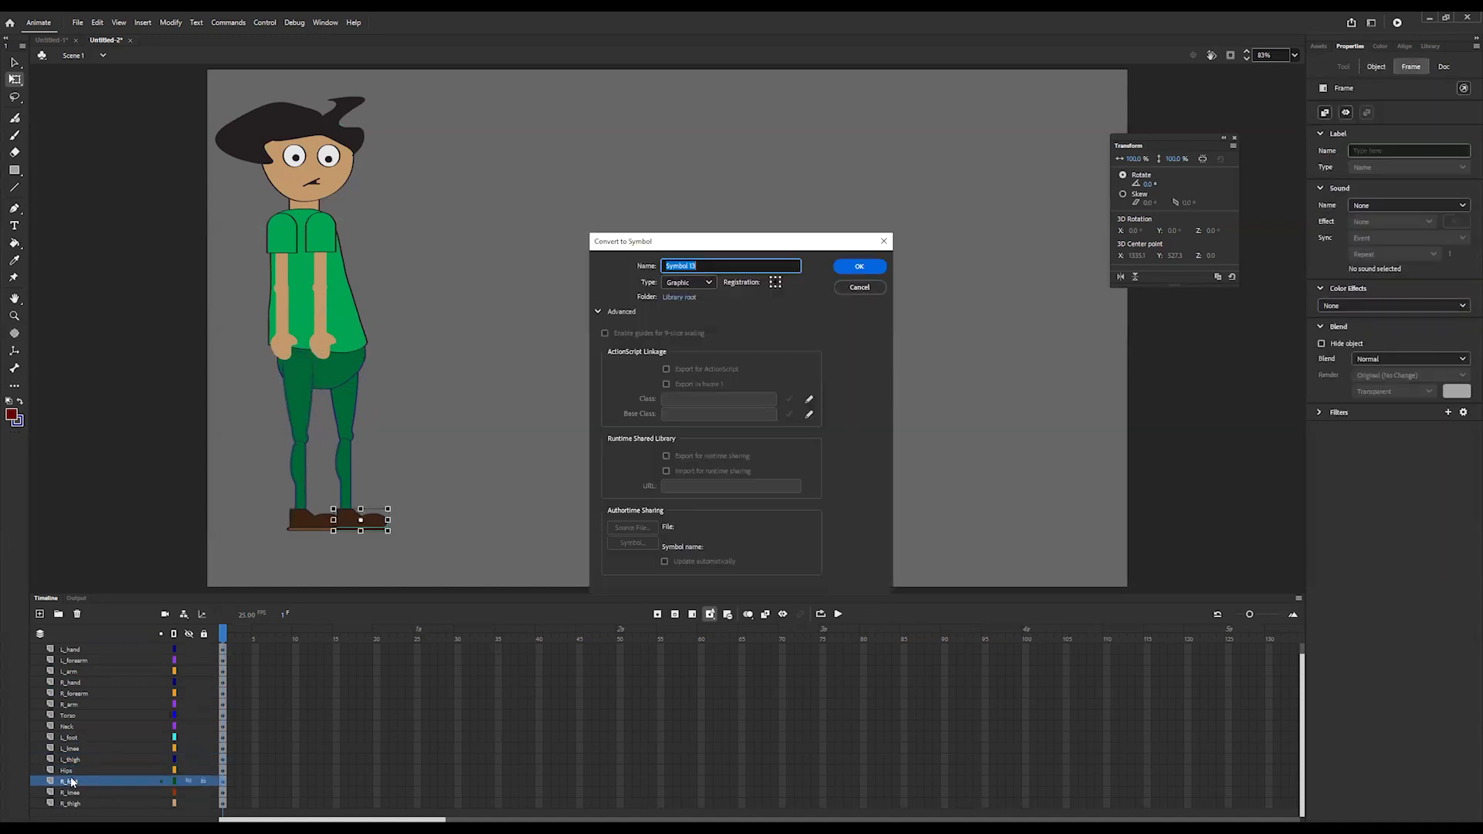
key("Return")
left_click(72, 792)
key("F8")
key("Return")
left_click(67, 803)
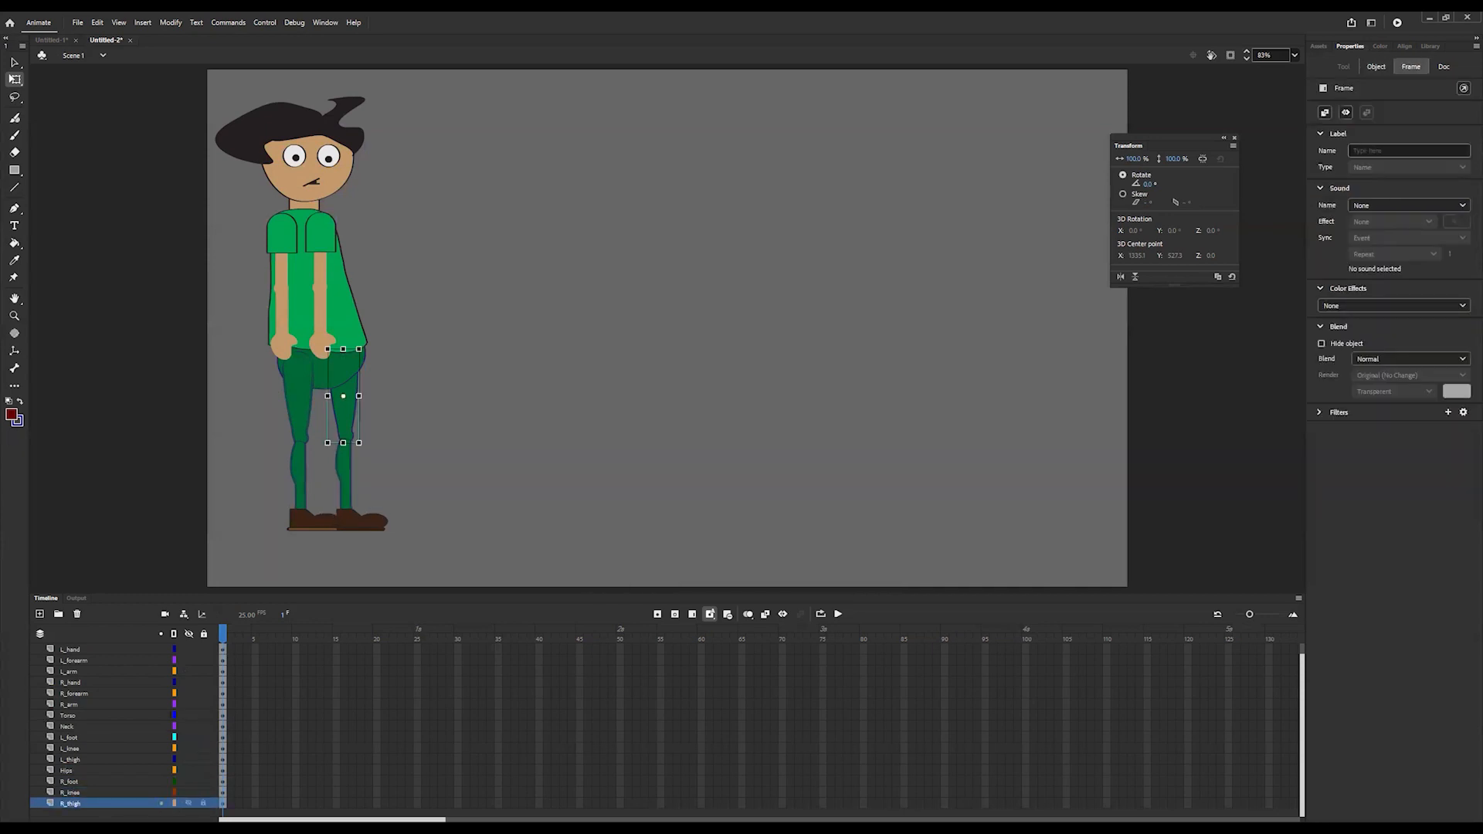
key("F8")
key("Return")
Step: Convert all the artwork on the Head layer into a single Graphic symbol with its default name
scroll(76, 782, "up", 1)
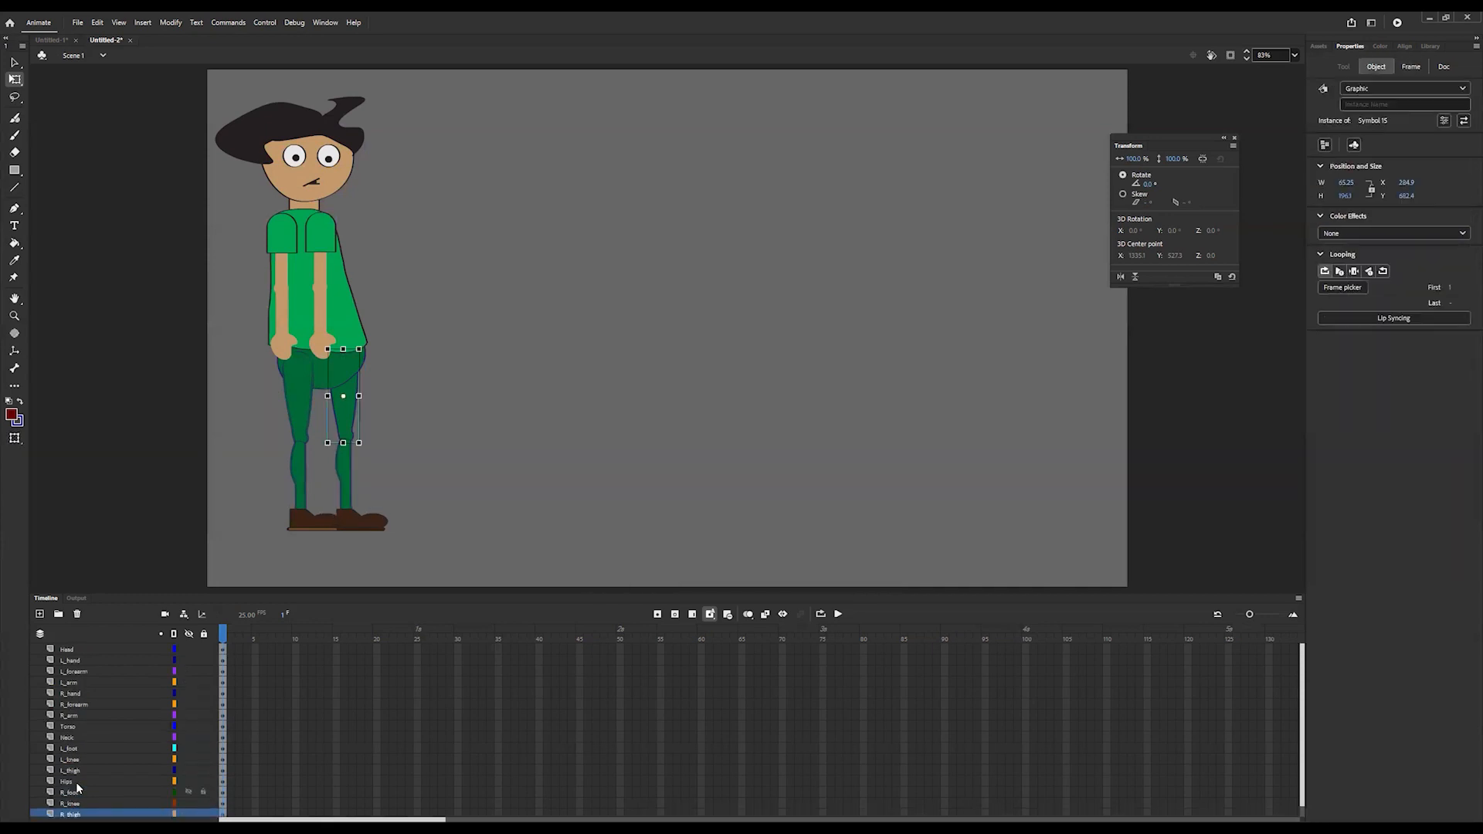
left_click(71, 653)
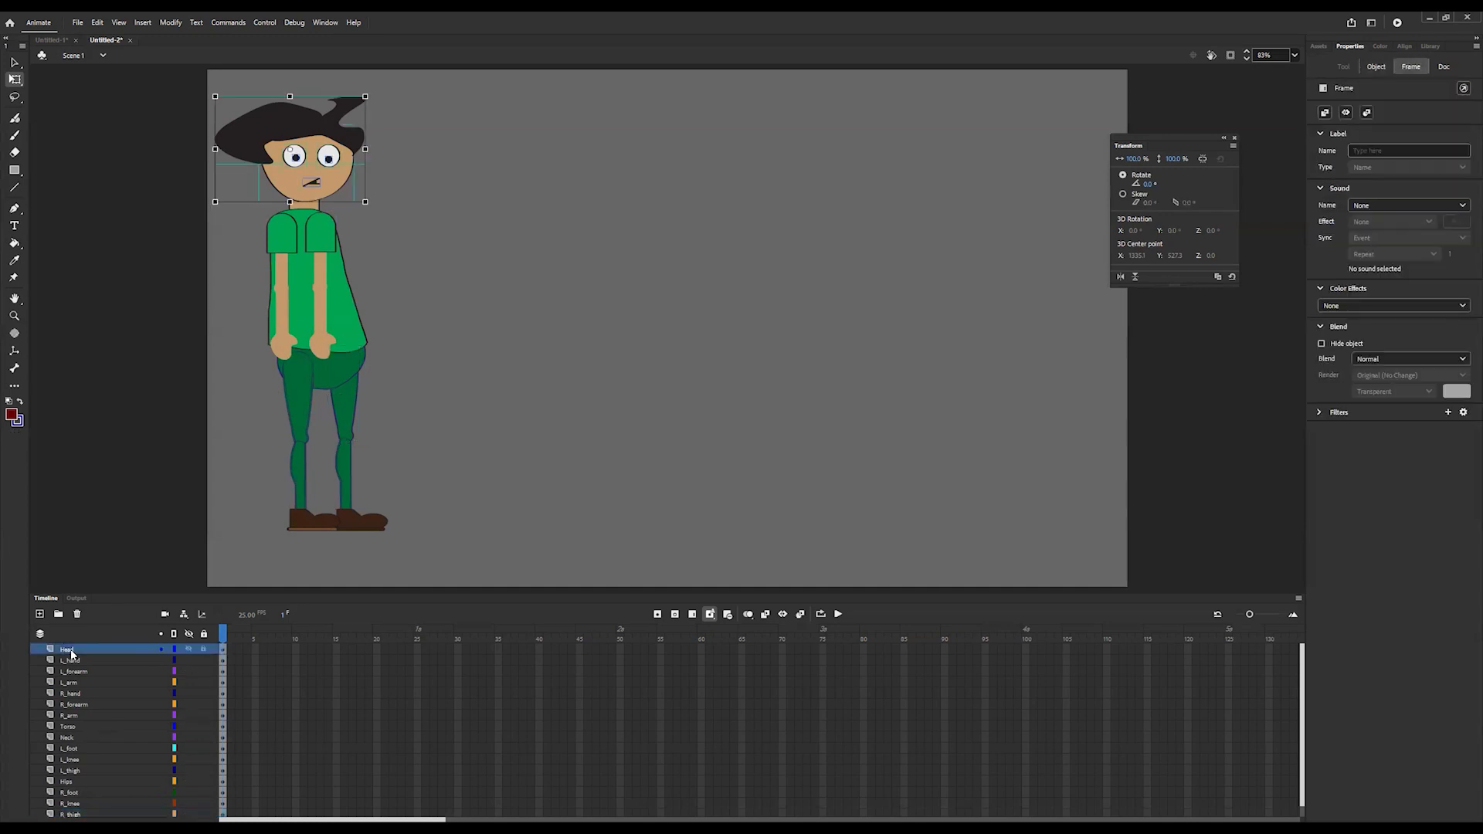
key("F8")
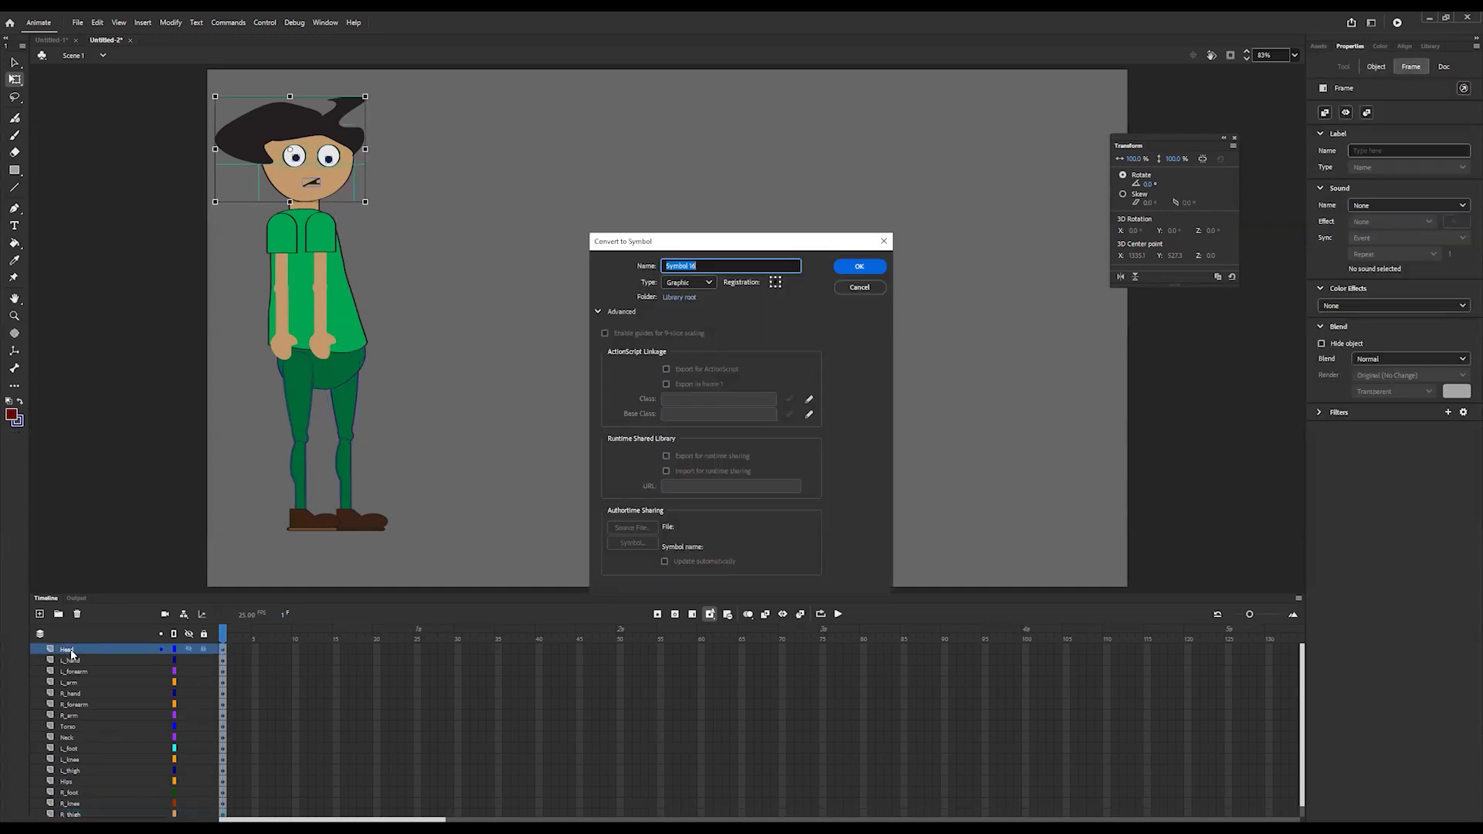
key("Return")
left_click(73, 660)
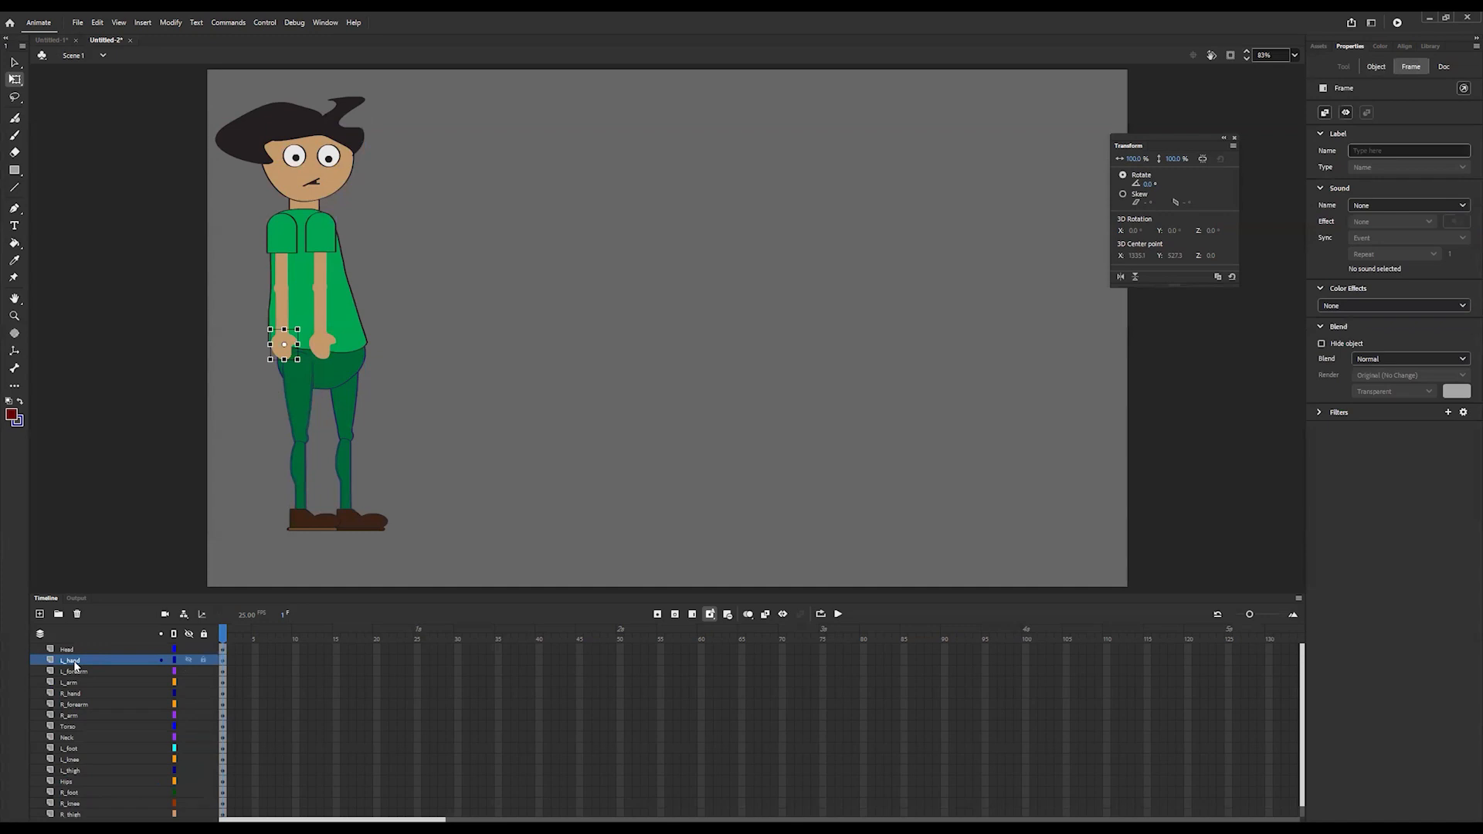
Step: Reposition the head symbol's transformation point with Free Transform, and move the neck's transformation point down to its base at the collar
left_click(69, 649)
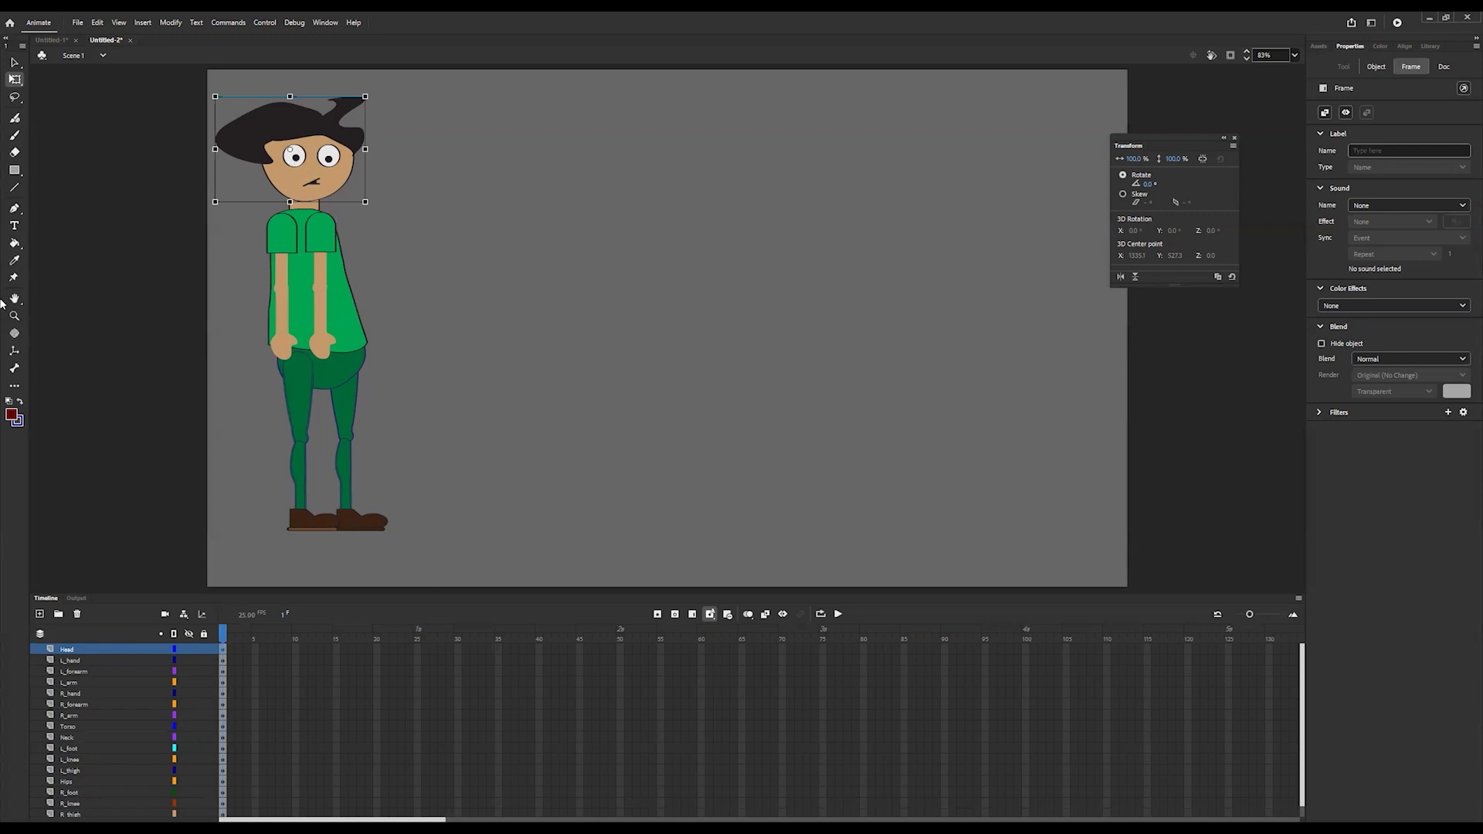
scroll(221, 115, "up", 2)
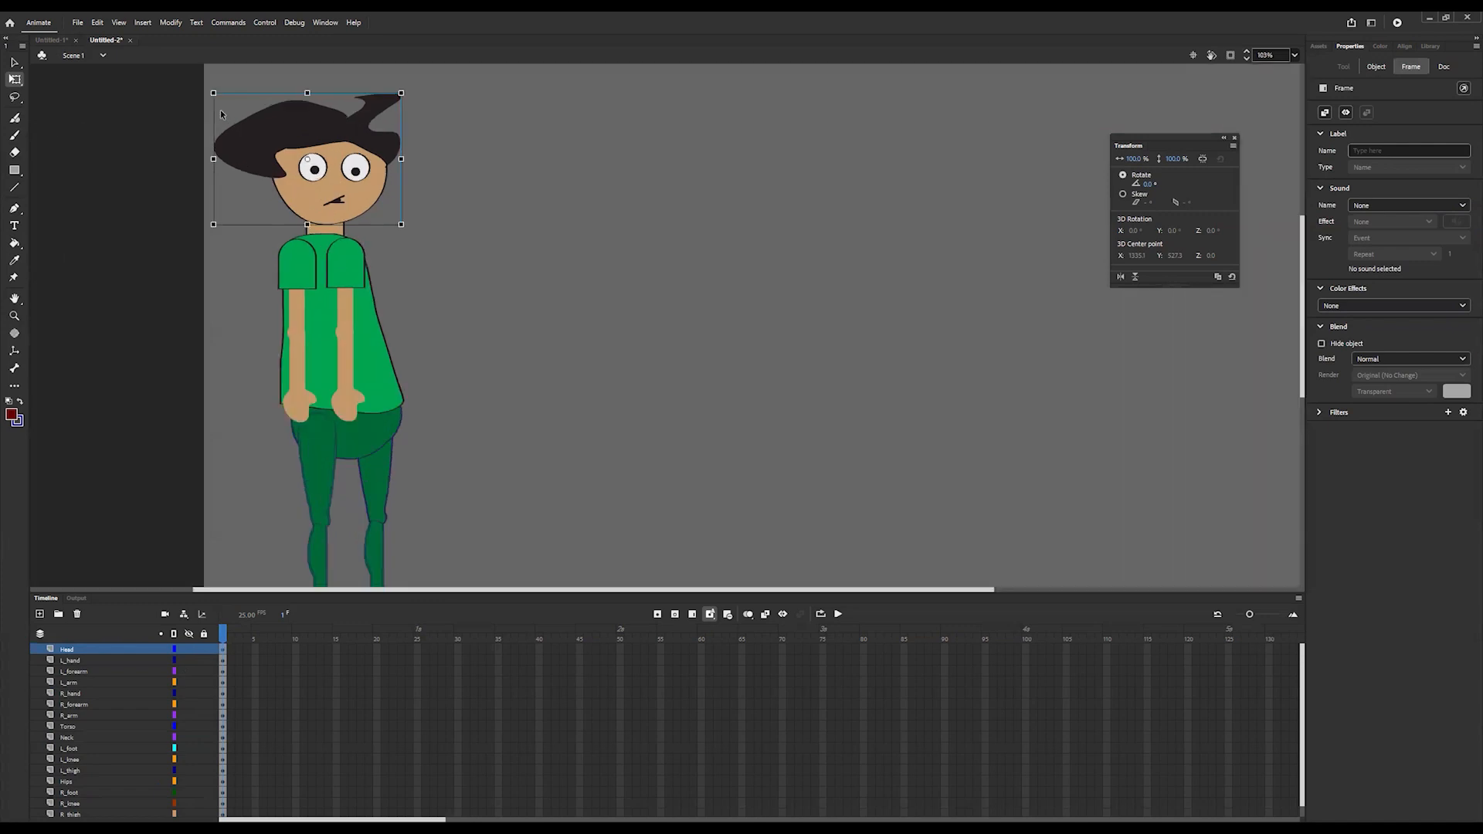
scroll(221, 115, "up", 2)
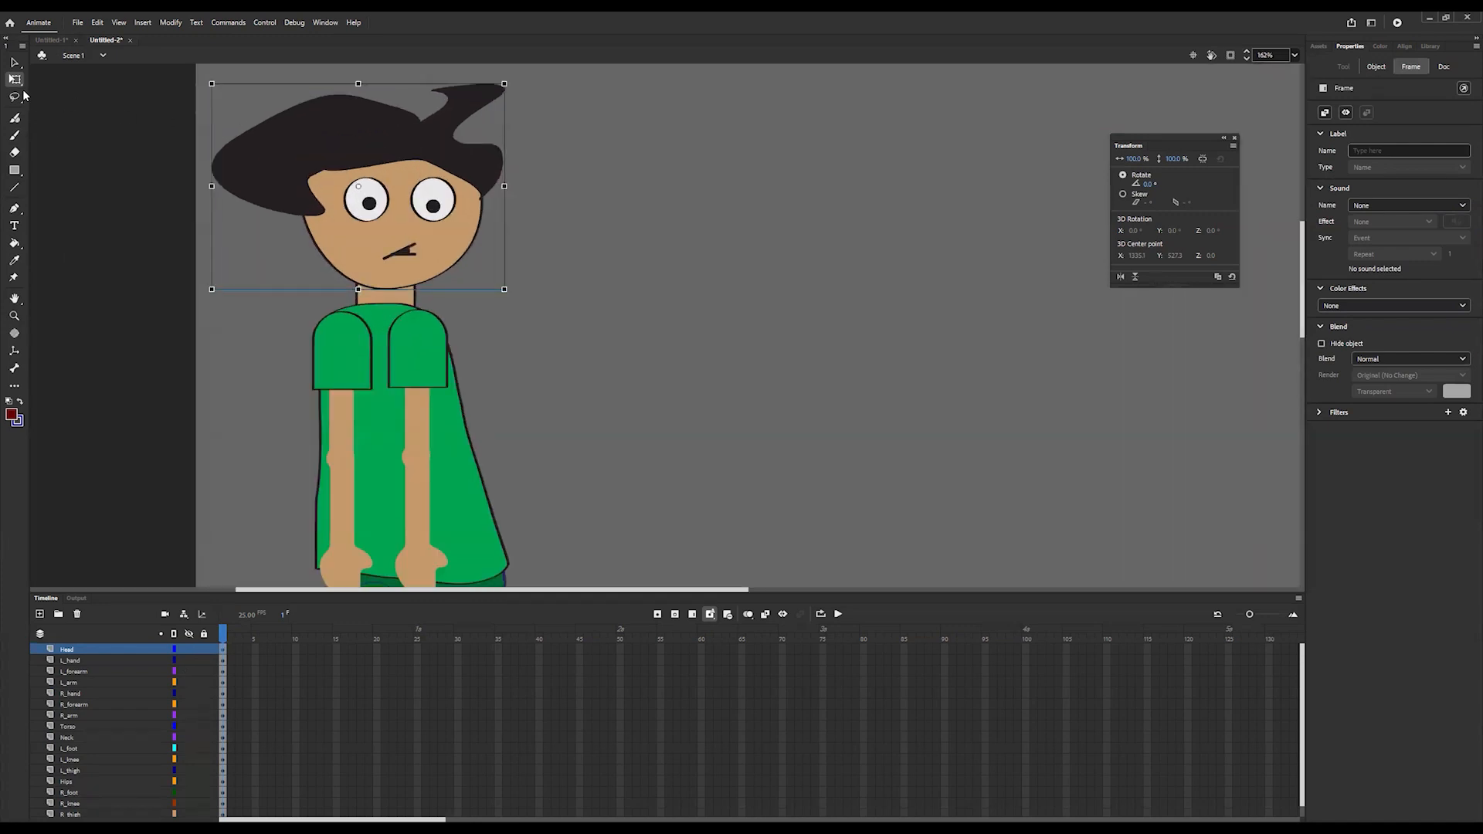
left_click(390, 194)
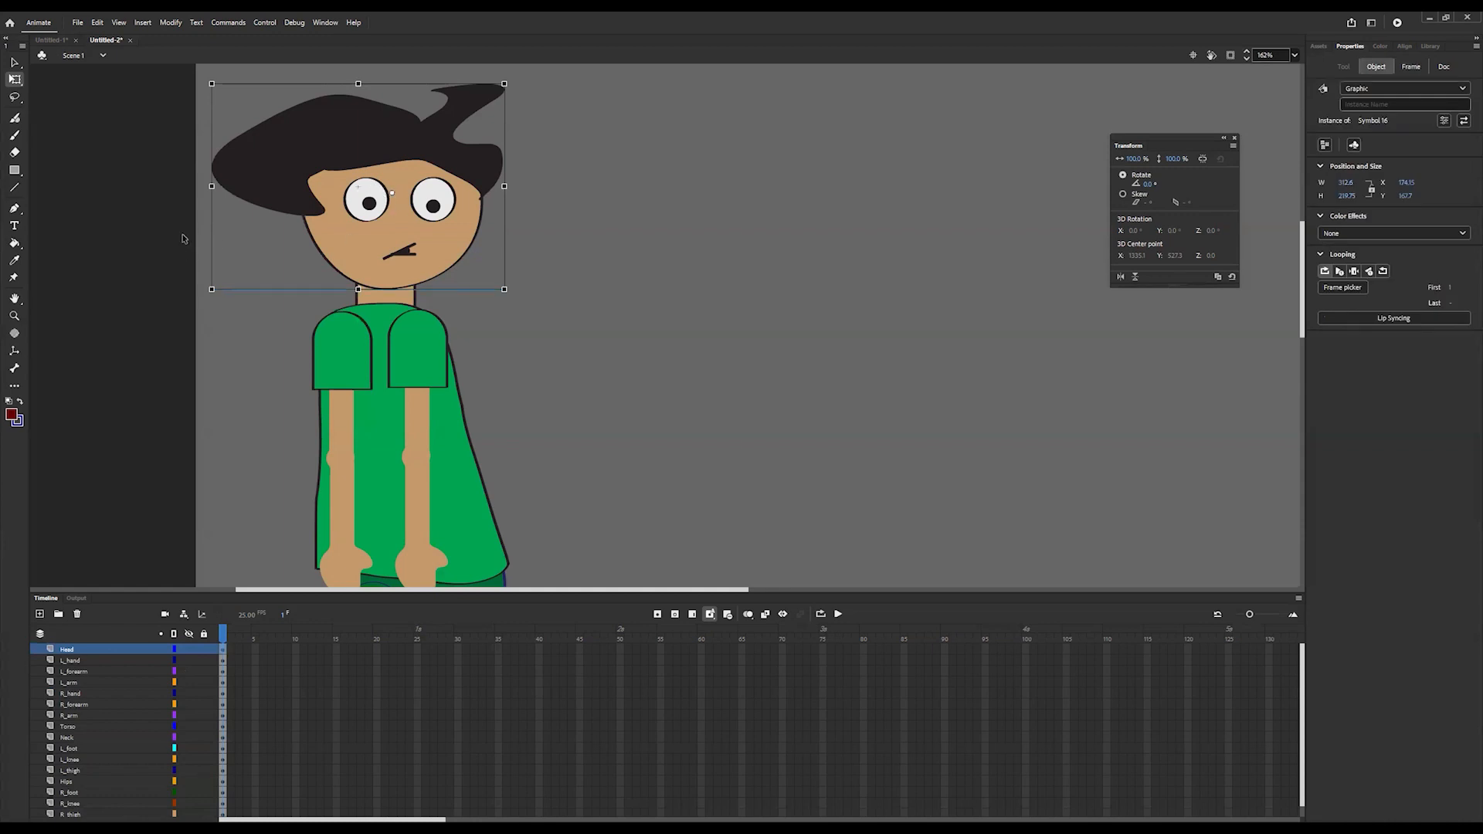
left_click(410, 297)
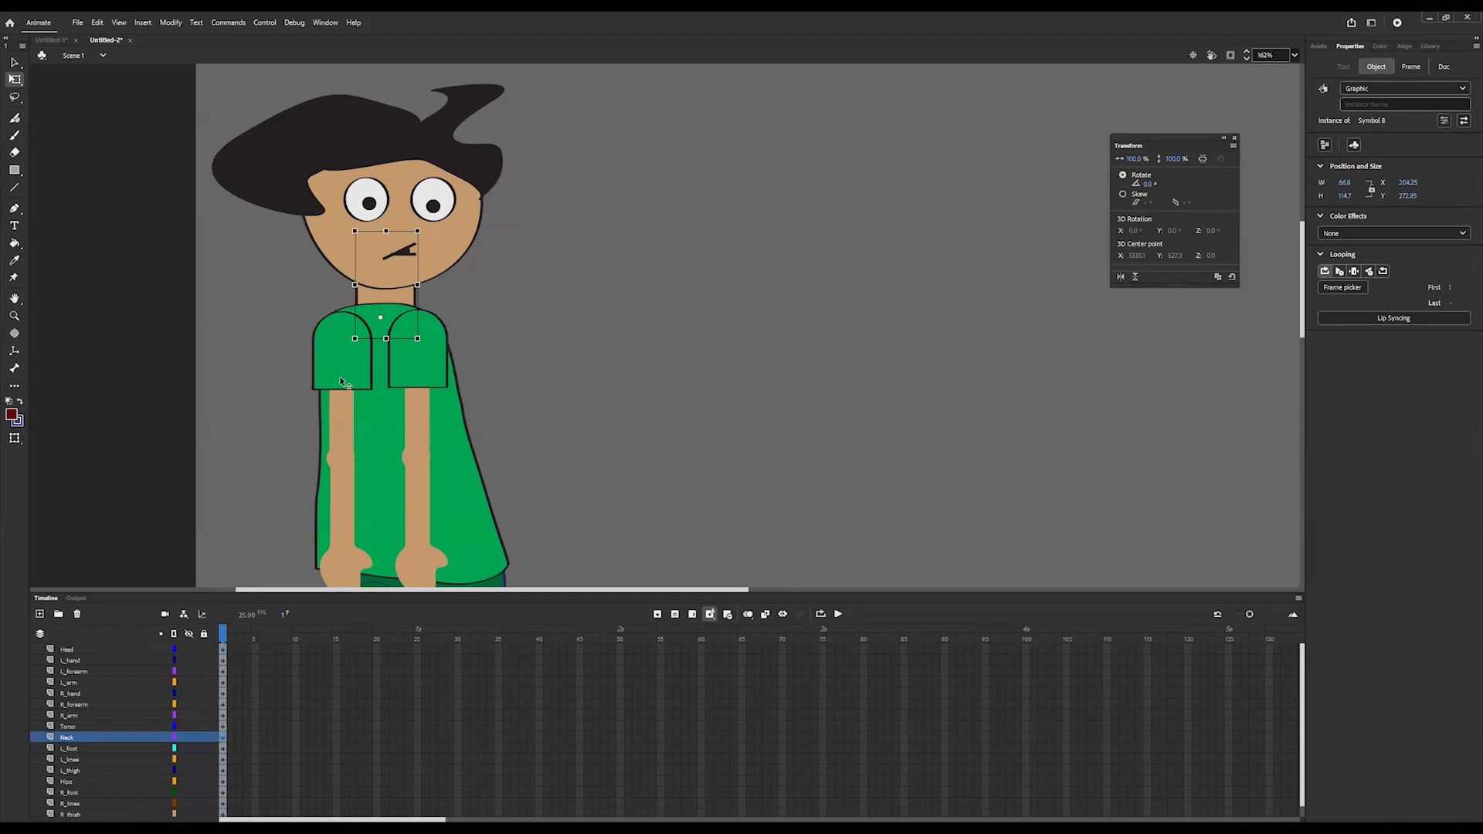
Step: Move the transformation points of R_arm and L_arm up to the shoulders and that of R_forearm up to the elbow
left_click(416, 380)
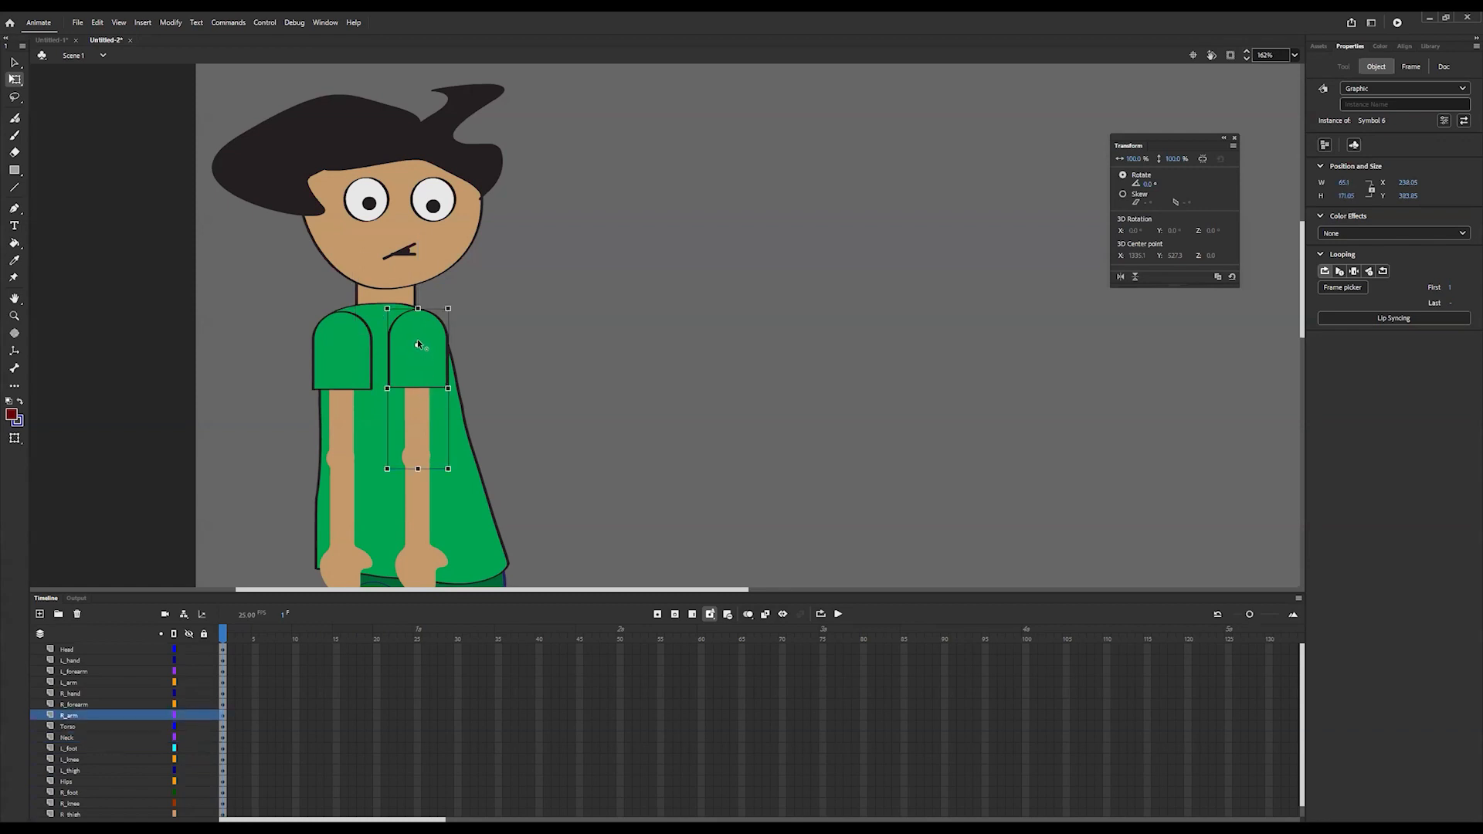
left_click(346, 383)
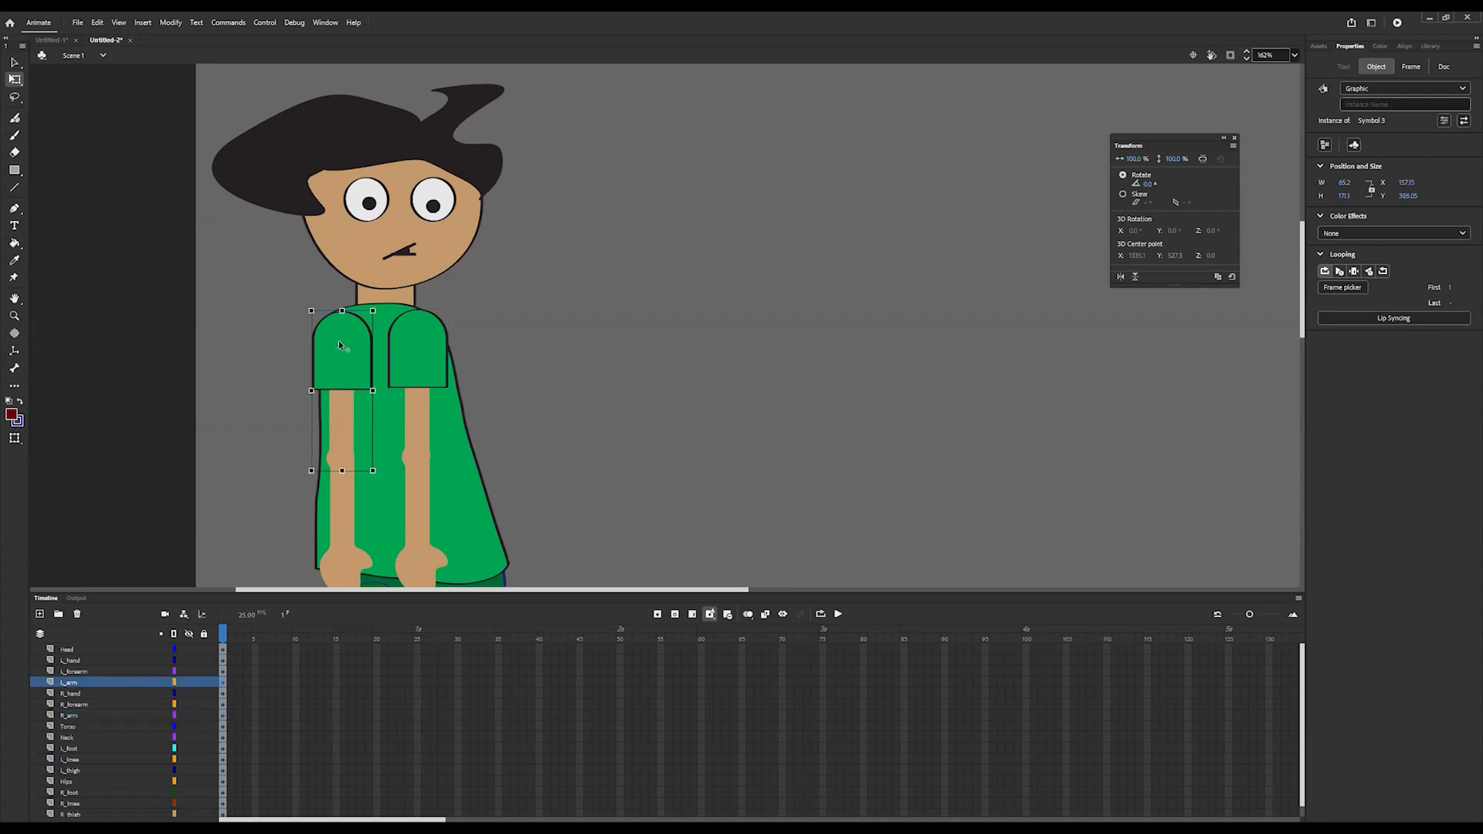
left_click(417, 510)
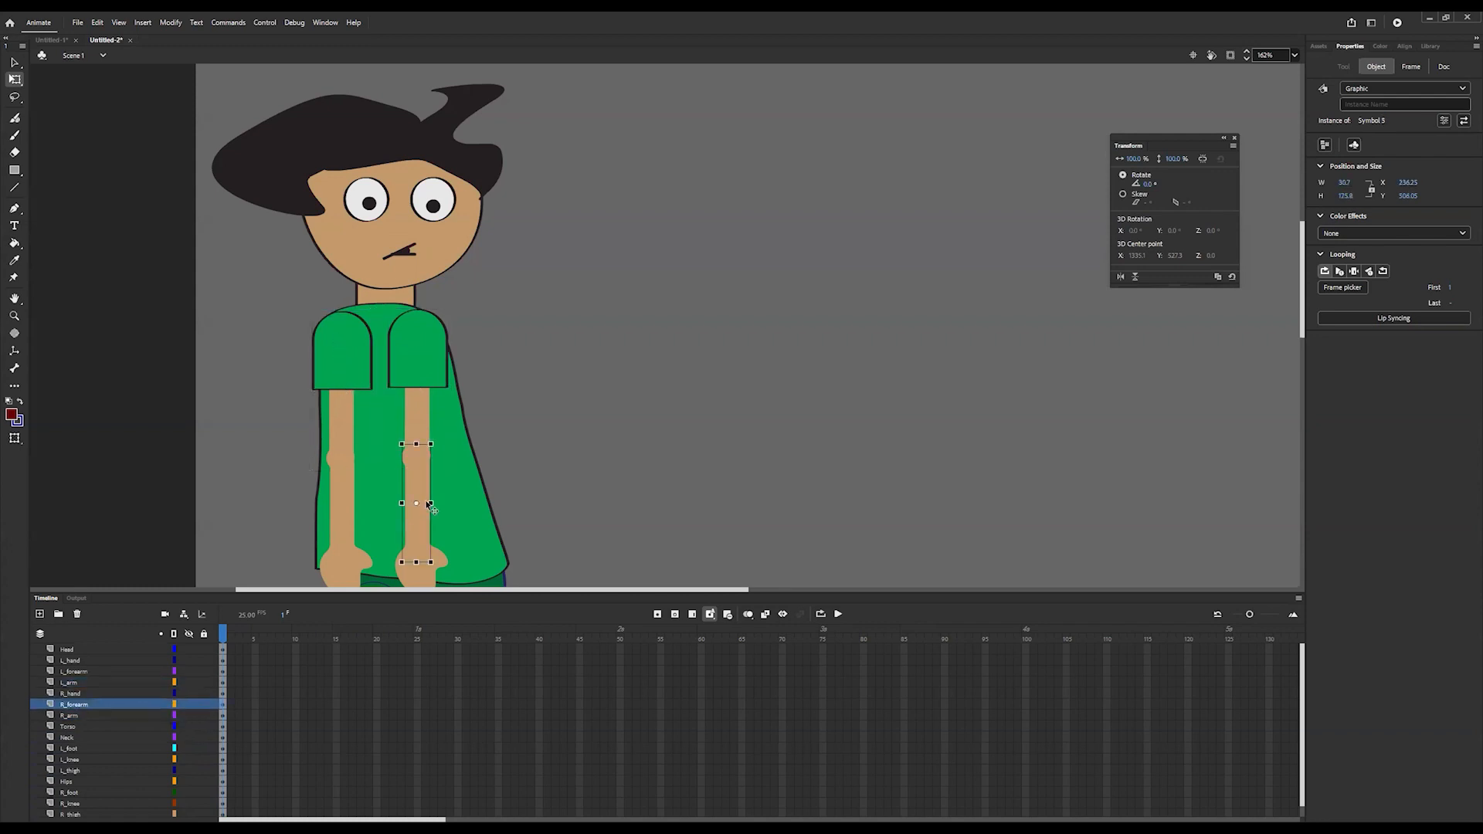
left_click_drag(416, 503, 418, 455)
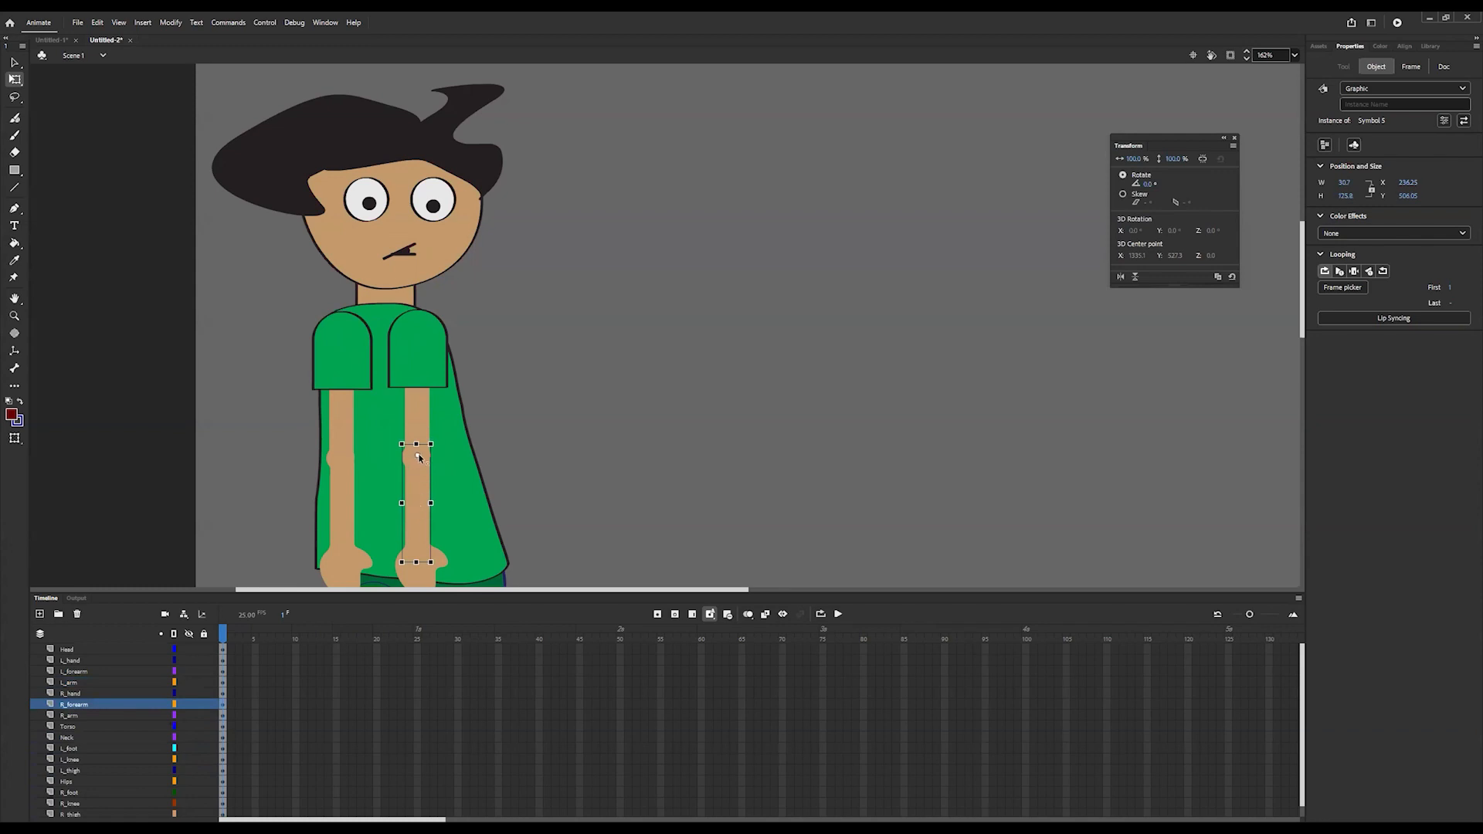
Step: Move the transformation points of L_forearm up to the elbow and those of R_hand and L_hand up to the wrists
left_click(345, 539)
left_click_drag(340, 487, 339, 456)
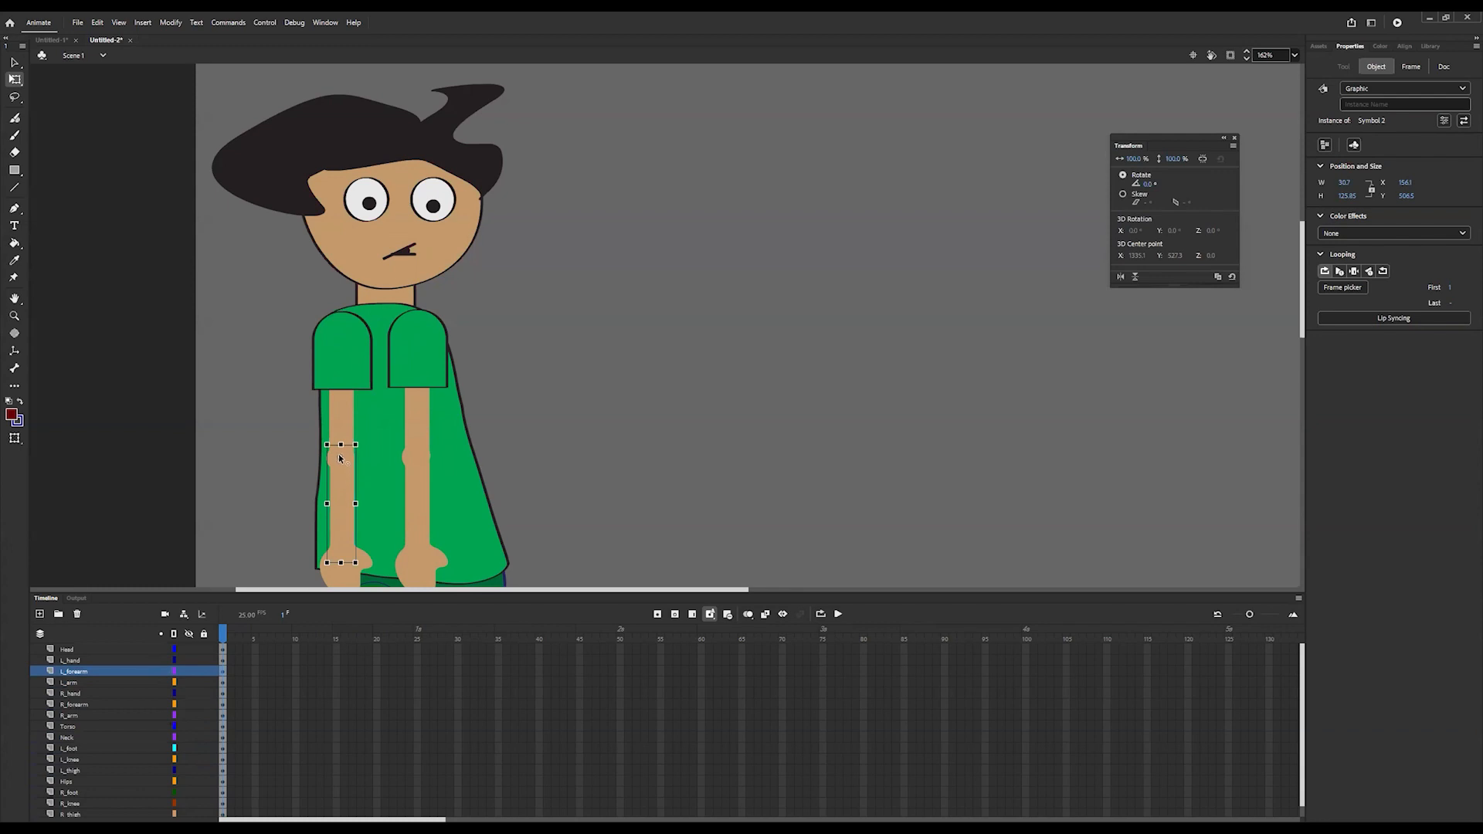
left_click(425, 566)
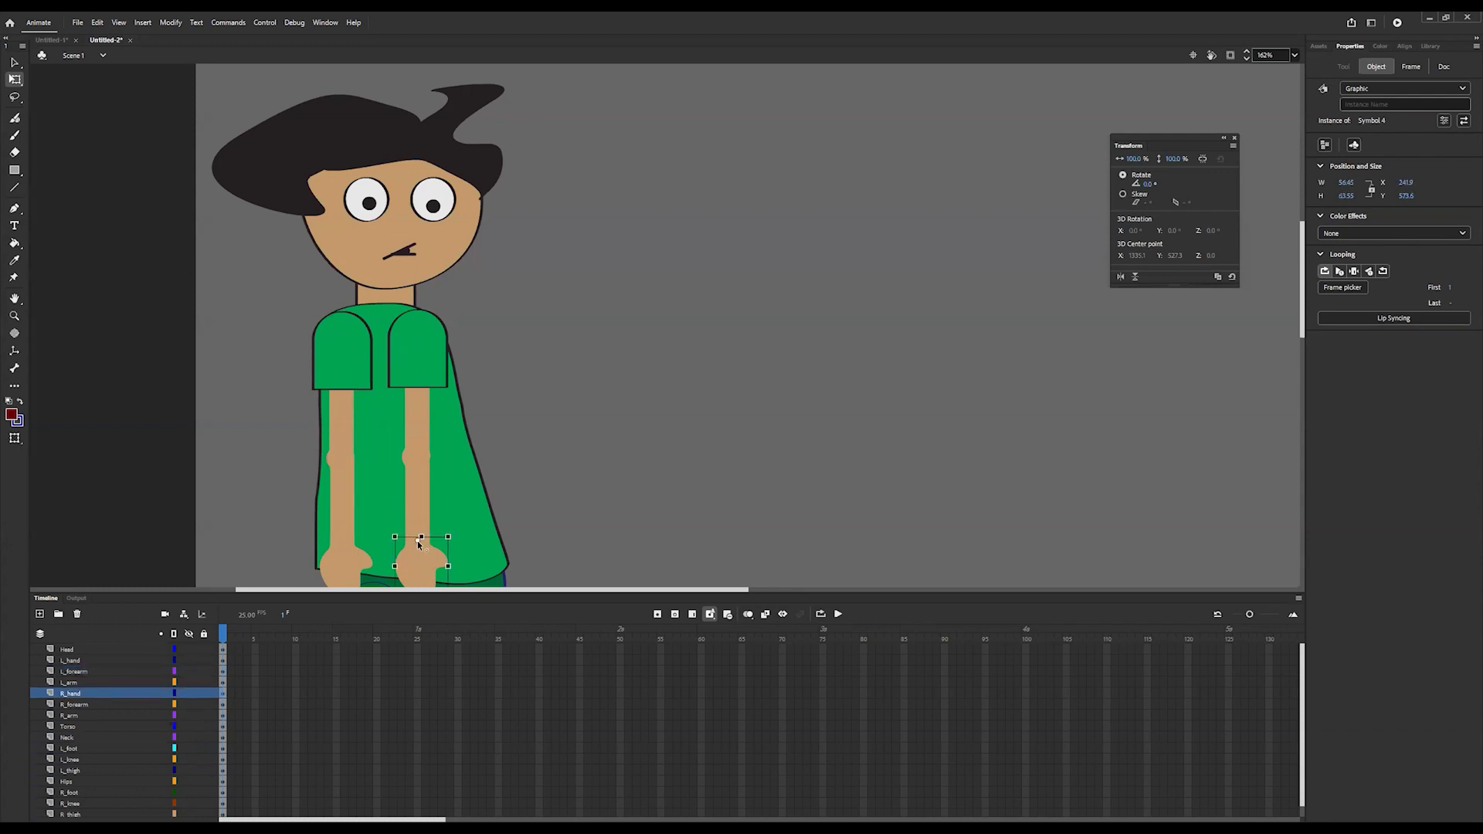
left_click(337, 570)
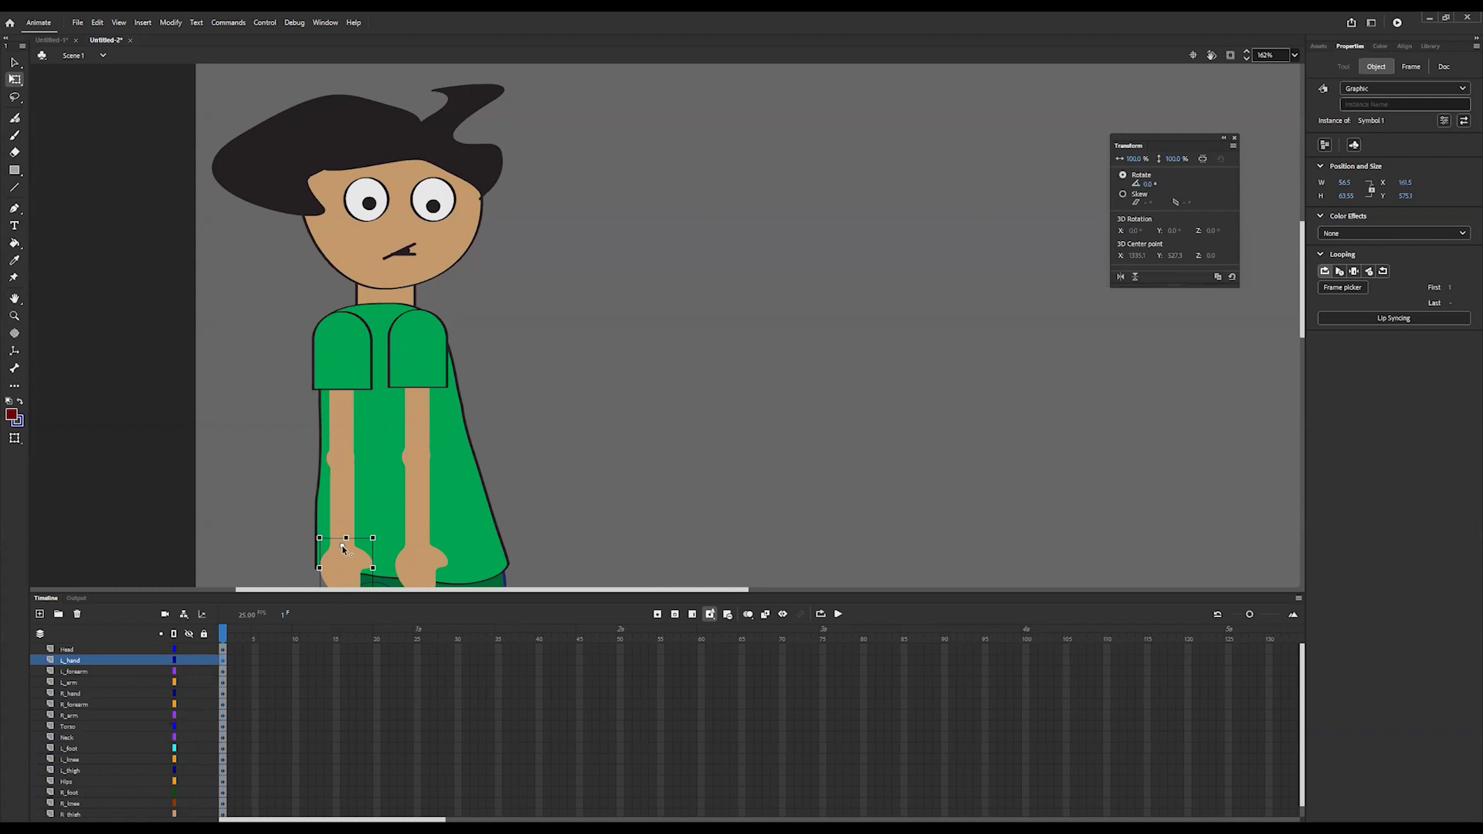
Step: Place the torso's transformation point in the upper chest between the sleeves, and shift the hips' point up to the waist
left_click(393, 506)
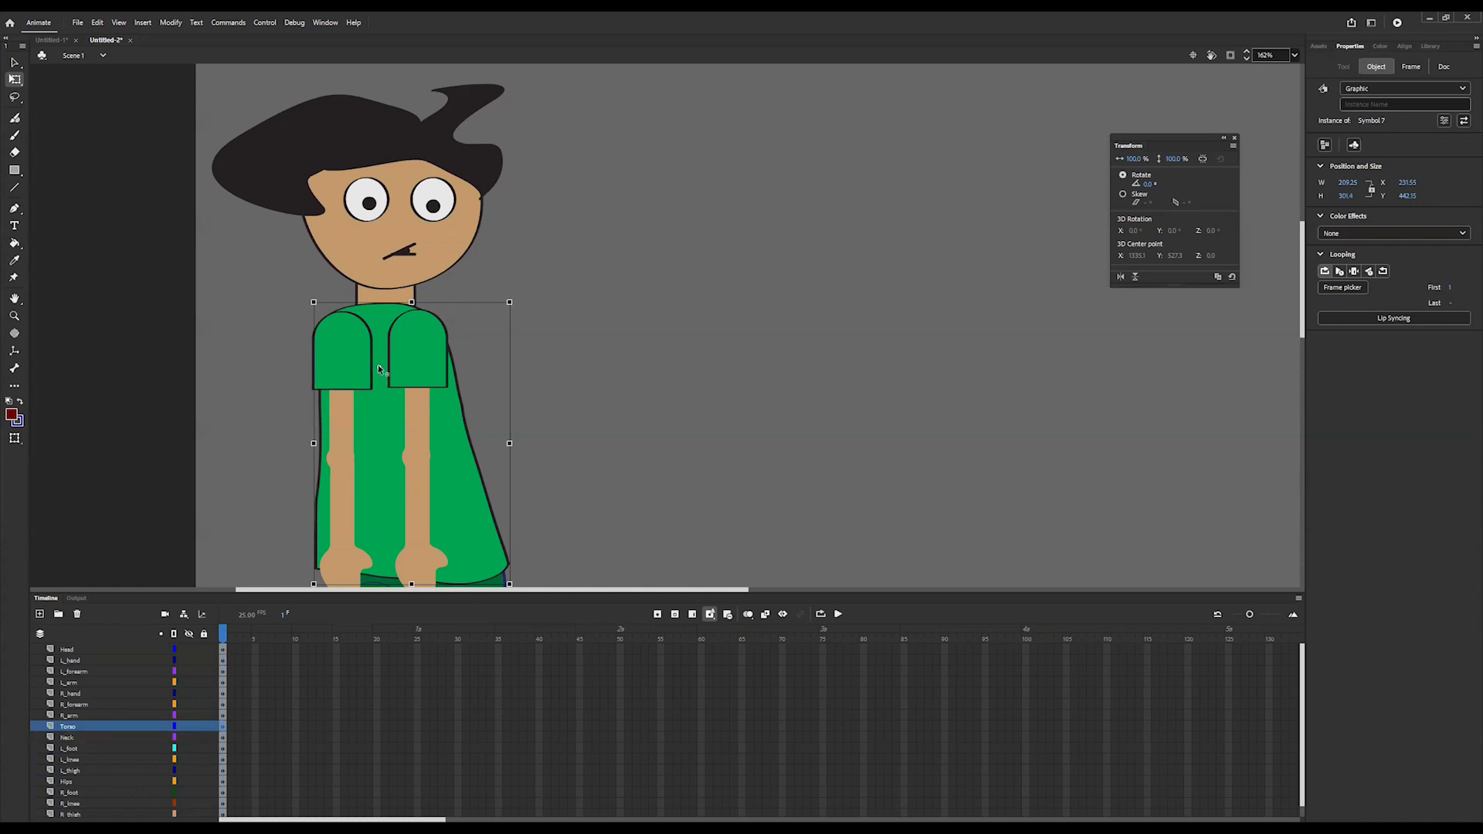
scroll(394, 371, "down", 8)
left_click(417, 332)
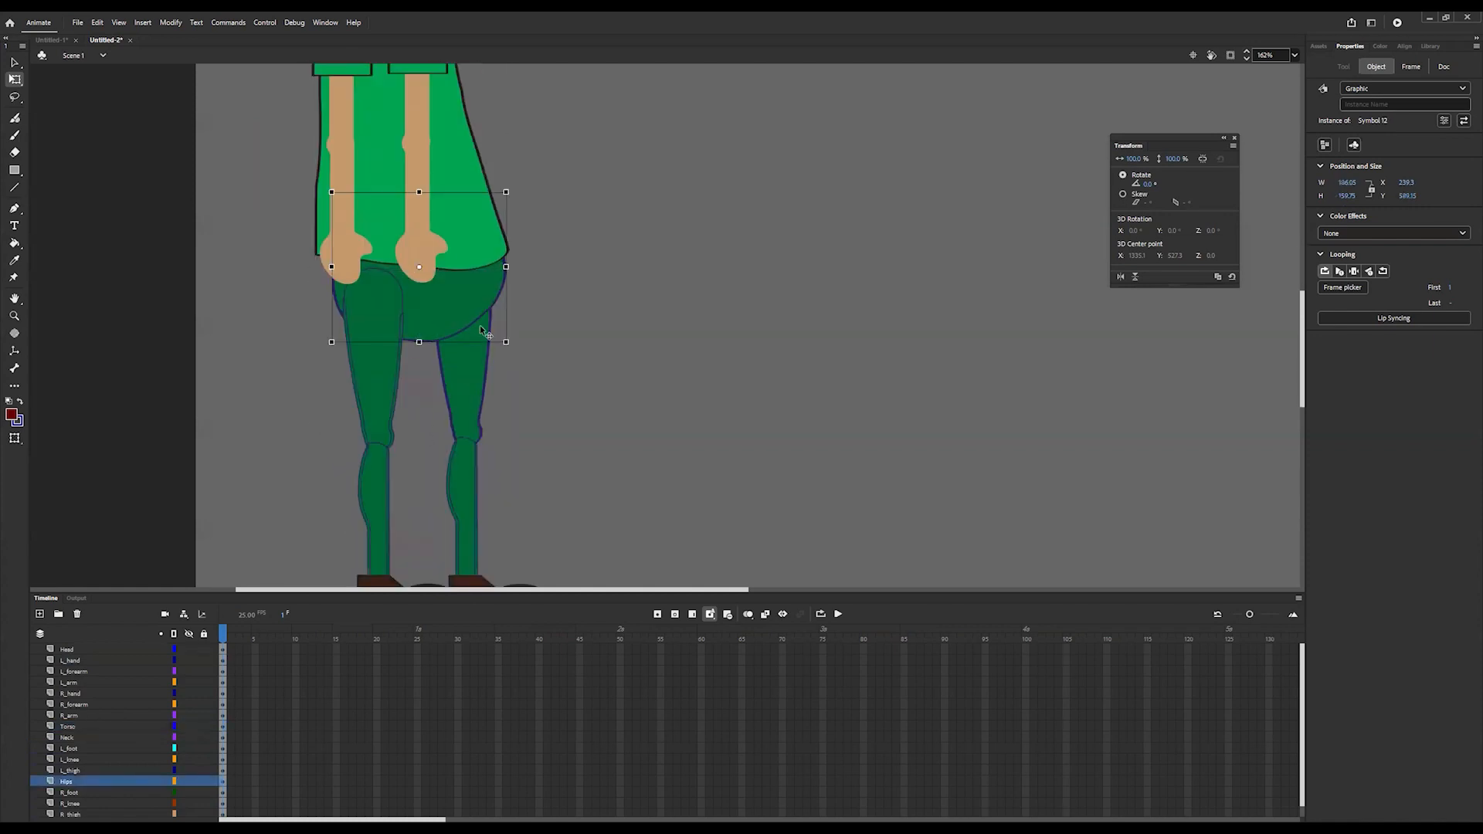
left_click_drag(406, 262, 387, 244)
Step: Move the transformation points of L_thigh and R_thigh up to the hip joints
left_click(372, 363)
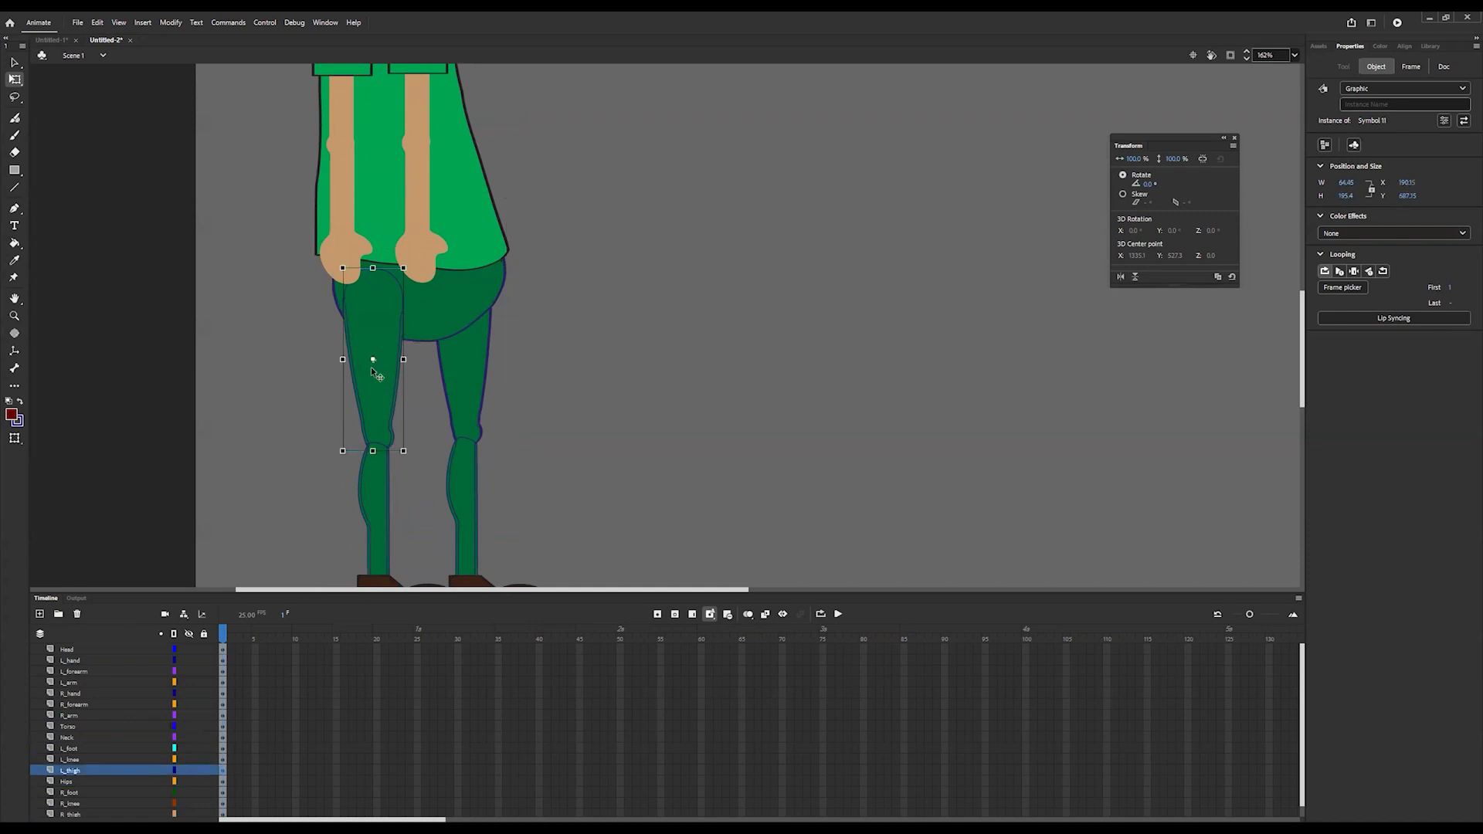
left_click_drag(371, 360, 372, 319)
left_click(471, 371)
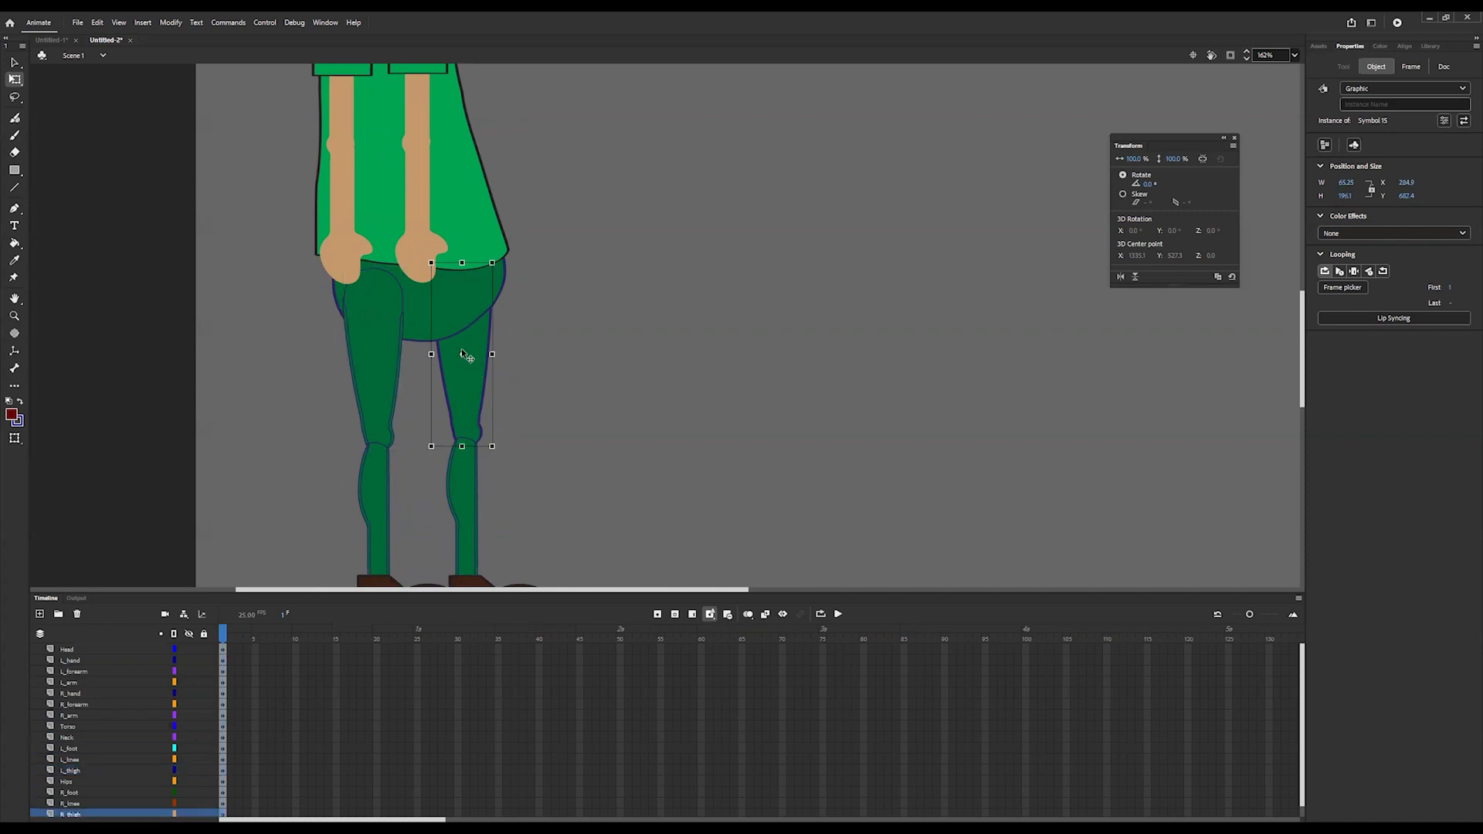
left_click_drag(462, 354, 460, 301)
Step: Move the transformation points of R_knee and L_knee to the top of each lower leg at the knee joint
left_click(467, 487)
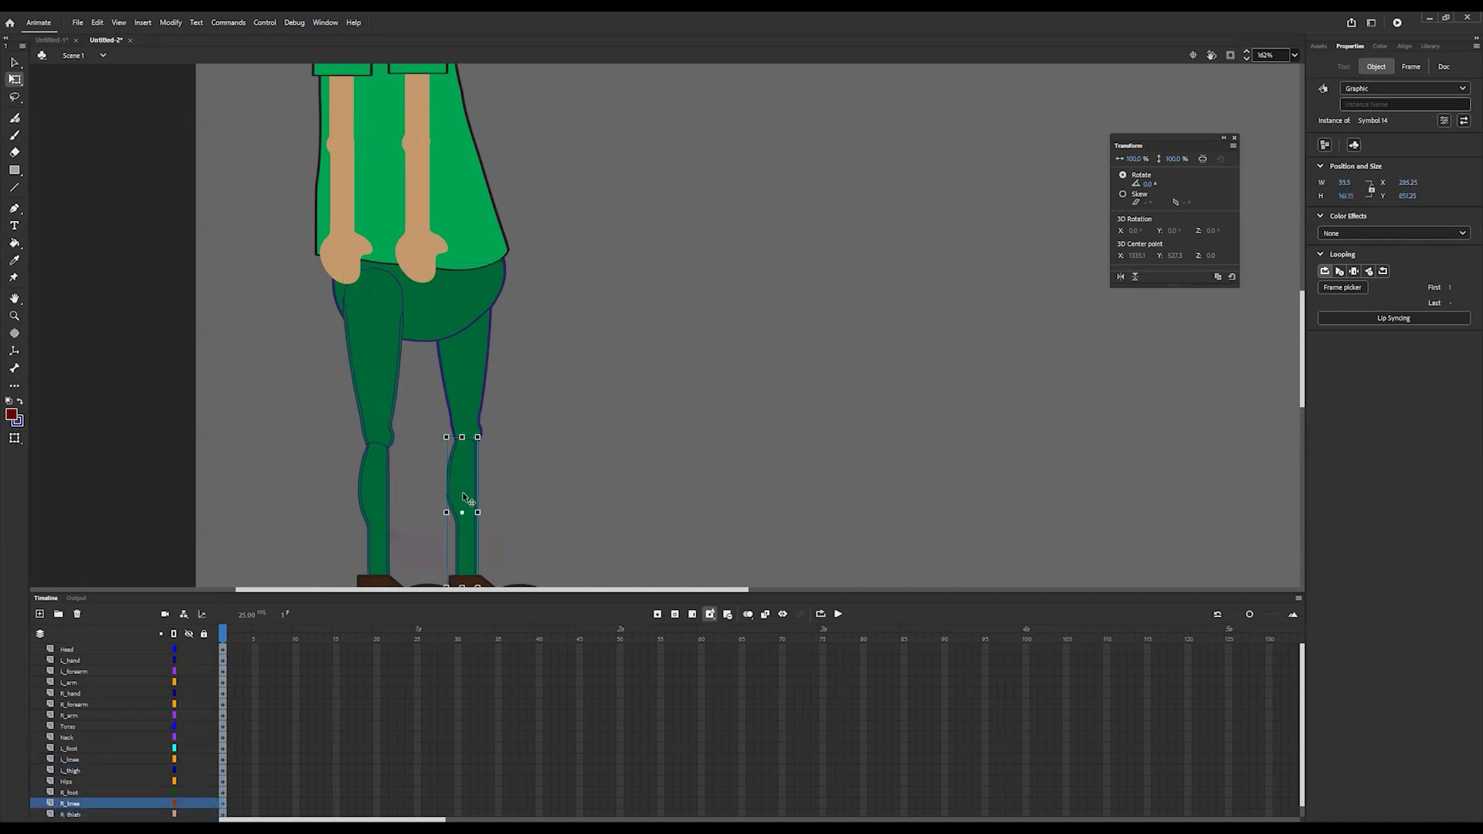
left_click_drag(462, 512, 463, 438)
left_click(373, 525)
left_click_drag(373, 521, 378, 447)
Step: Move the transformation points of R_foot and L_foot to the ankles
scroll(432, 467, "down", 3)
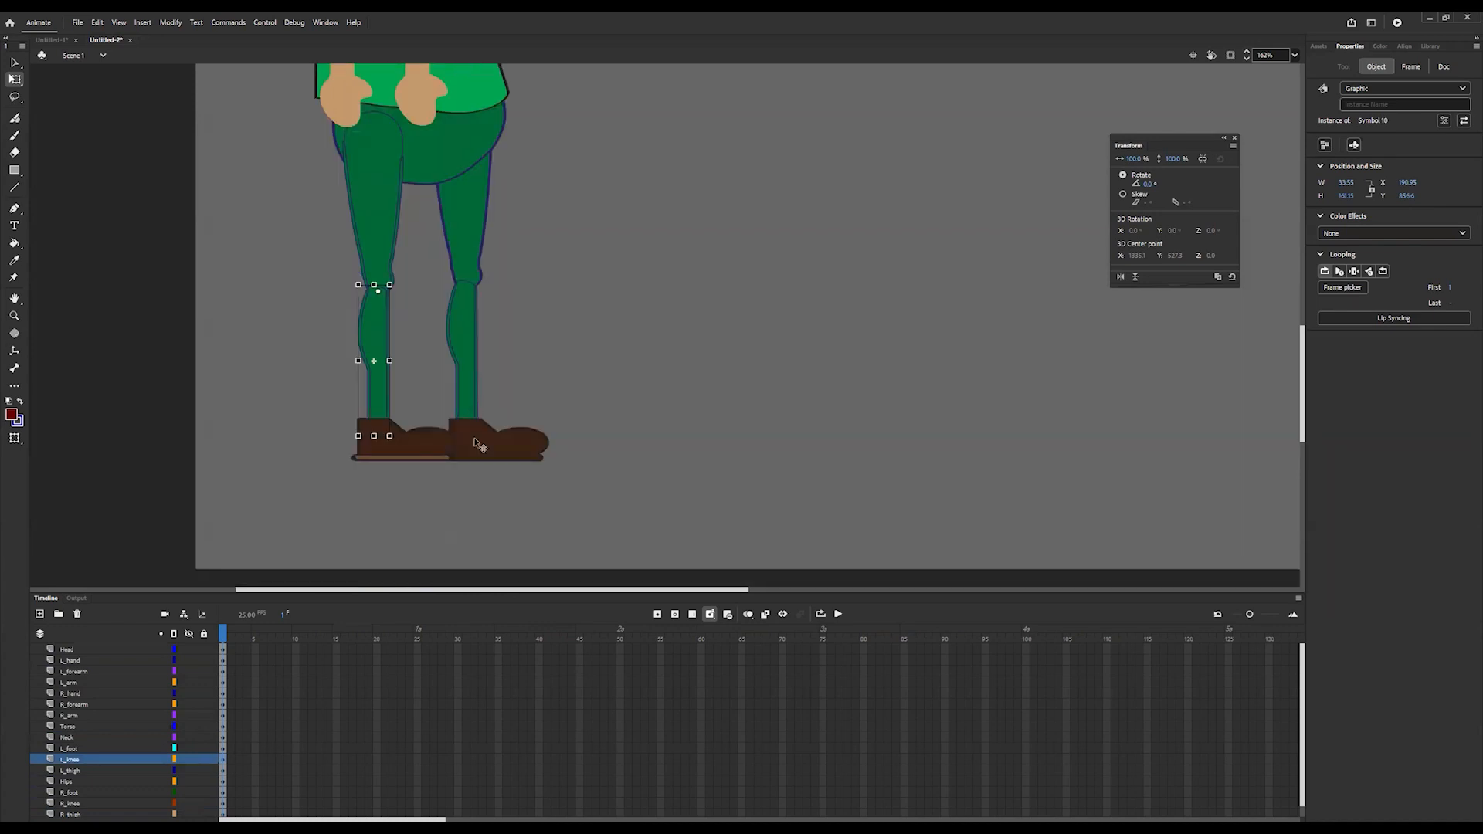
left_click(480, 446)
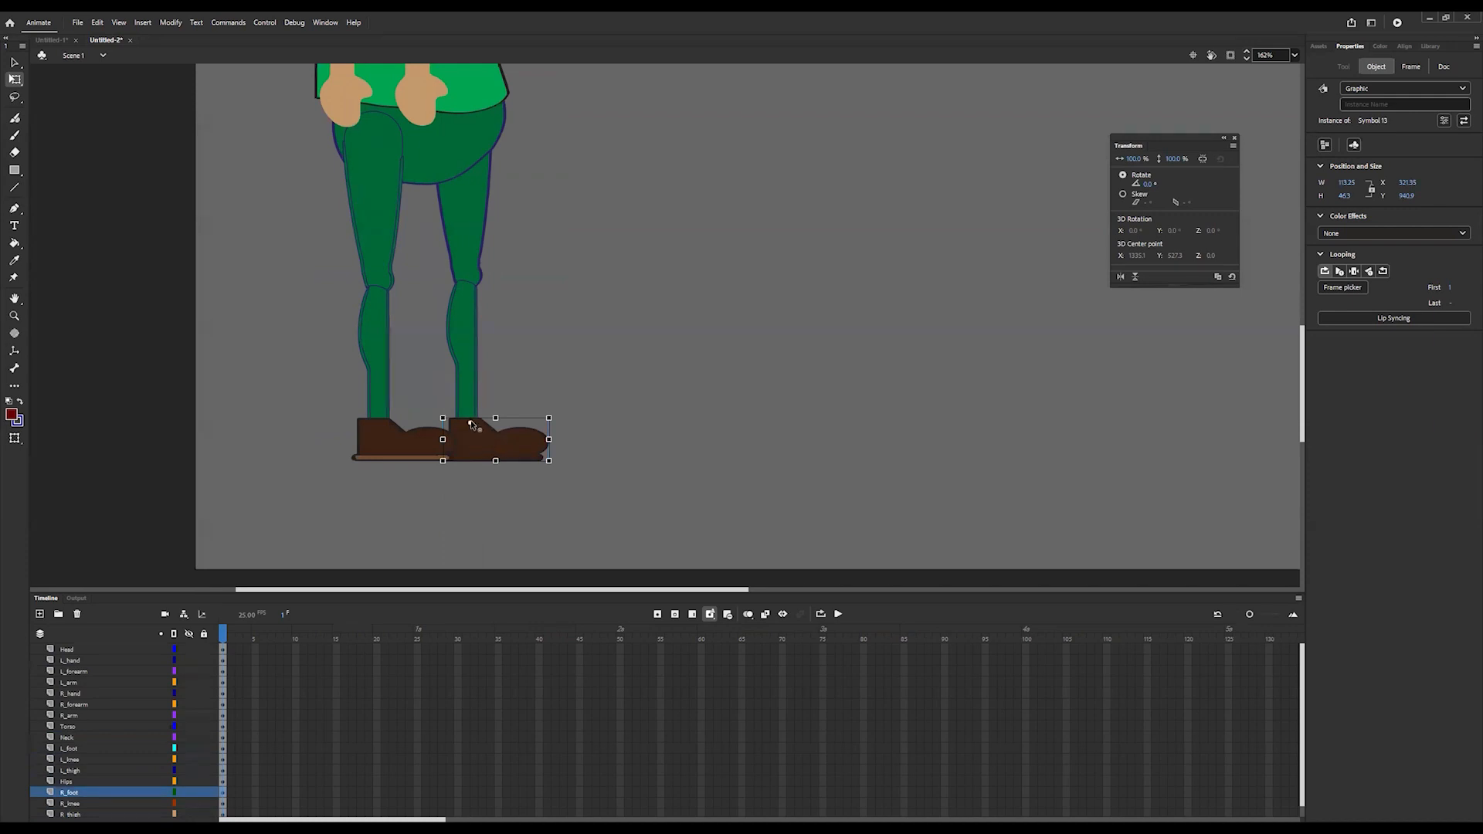
left_click(399, 458)
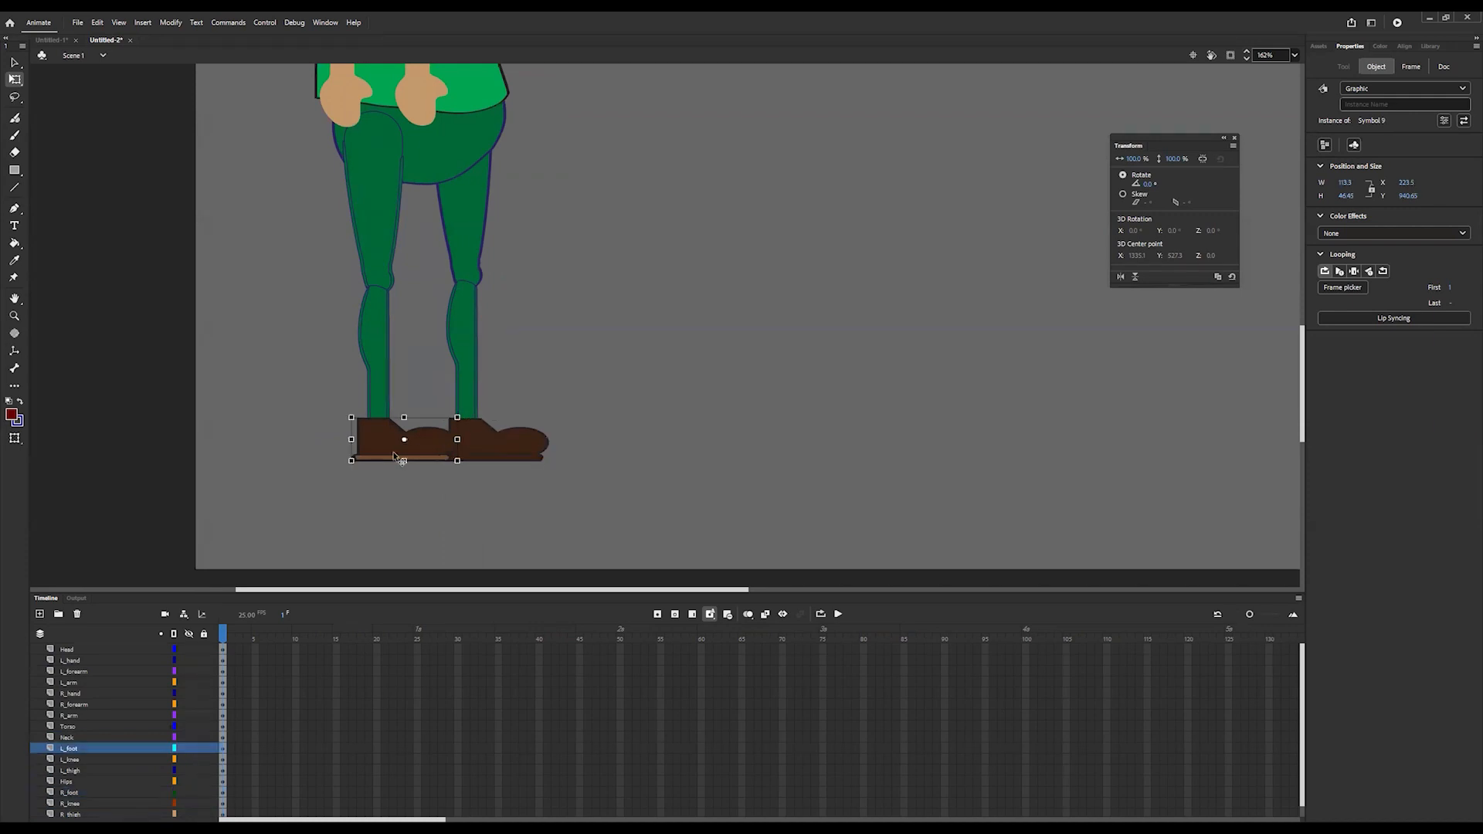
left_click_drag(404, 438, 378, 424)
Step: Check the transformation point of each body part in turn, from the feet and legs up through the arms, torso, head and neck
left_click(505, 454)
left_click(467, 351)
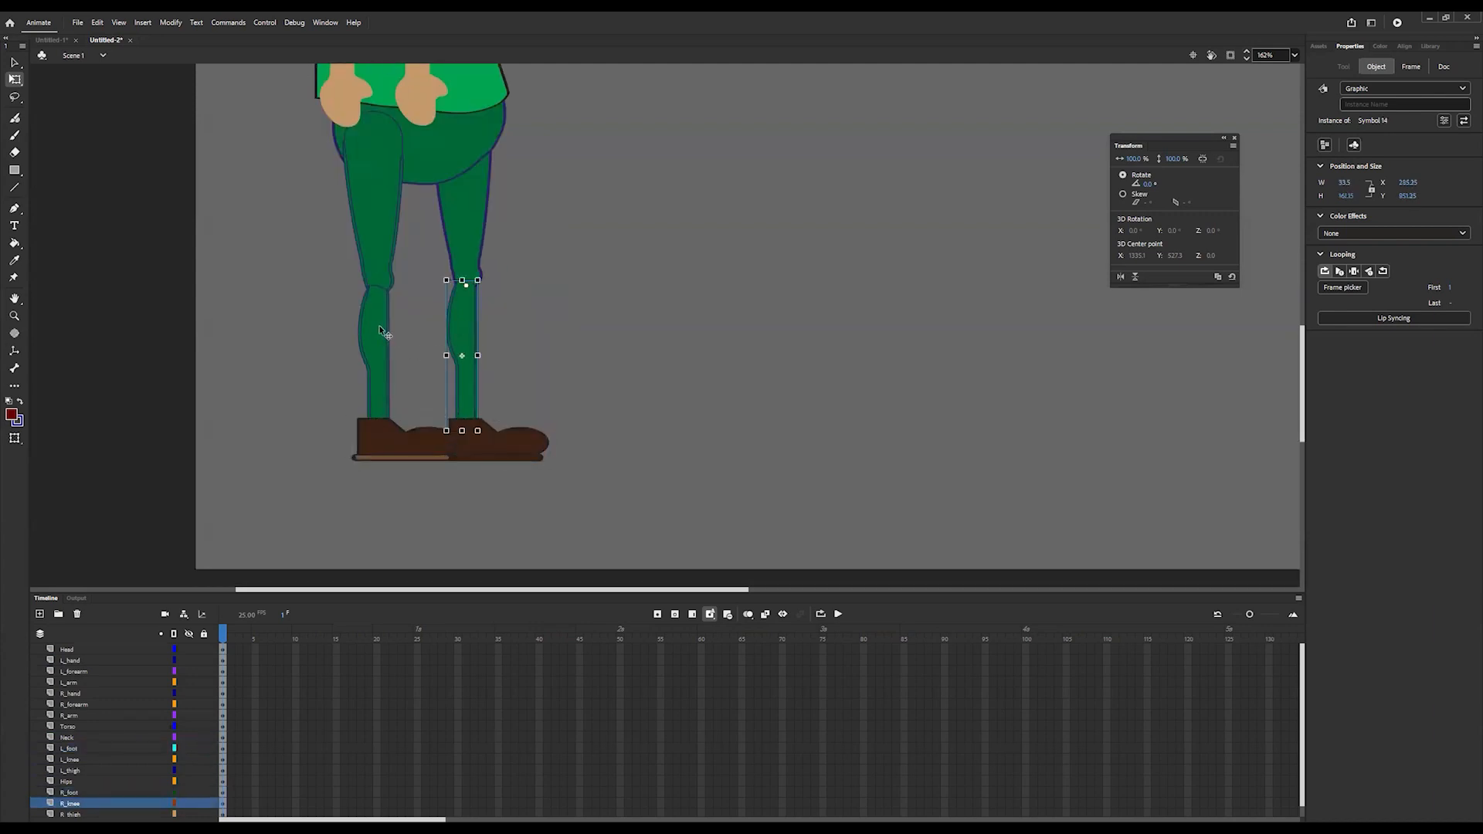
left_click(386, 332)
left_click(378, 246)
left_click(460, 232)
scroll(518, 317, "up", 5)
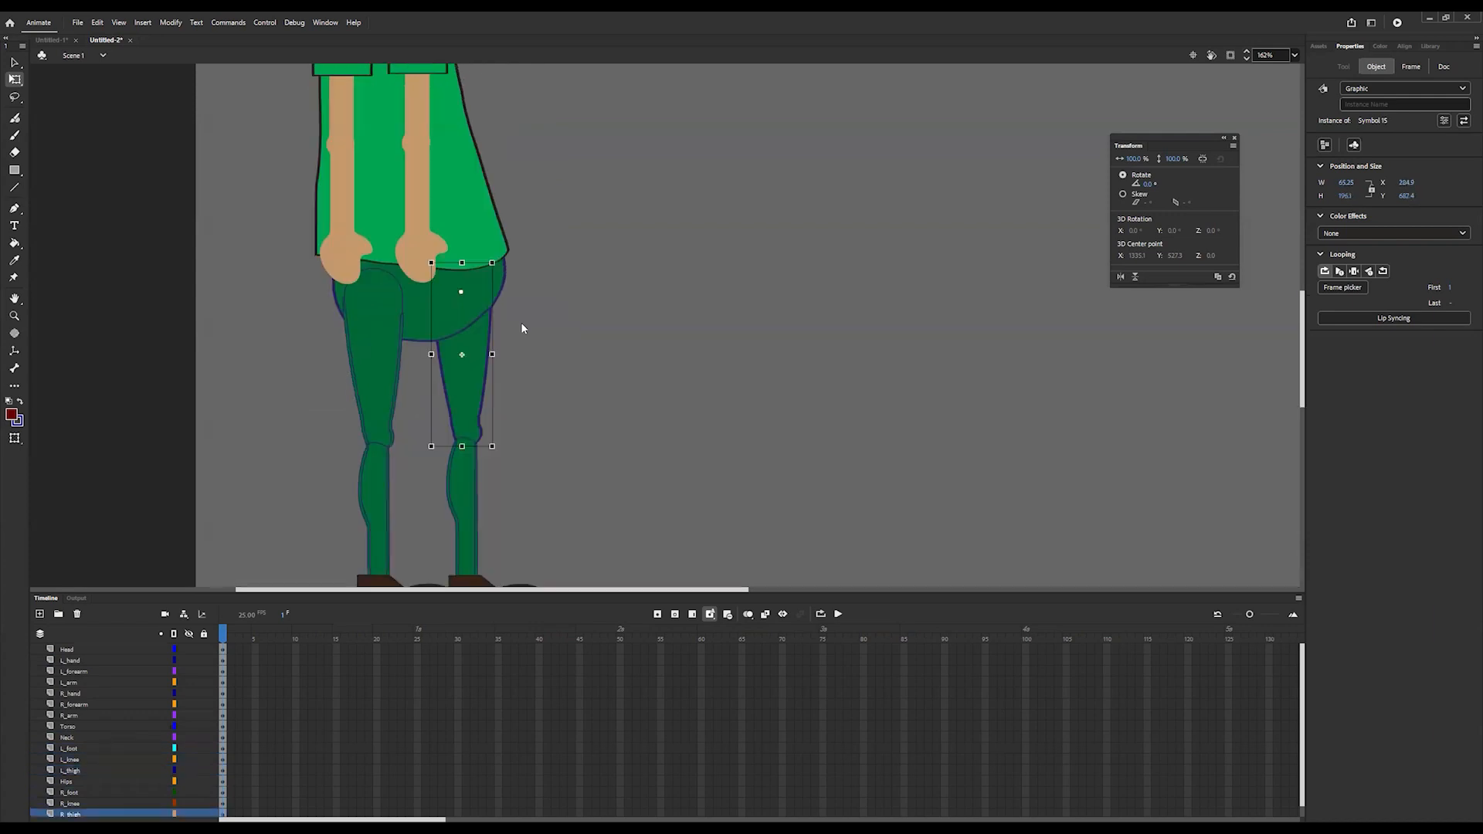
left_click(424, 467)
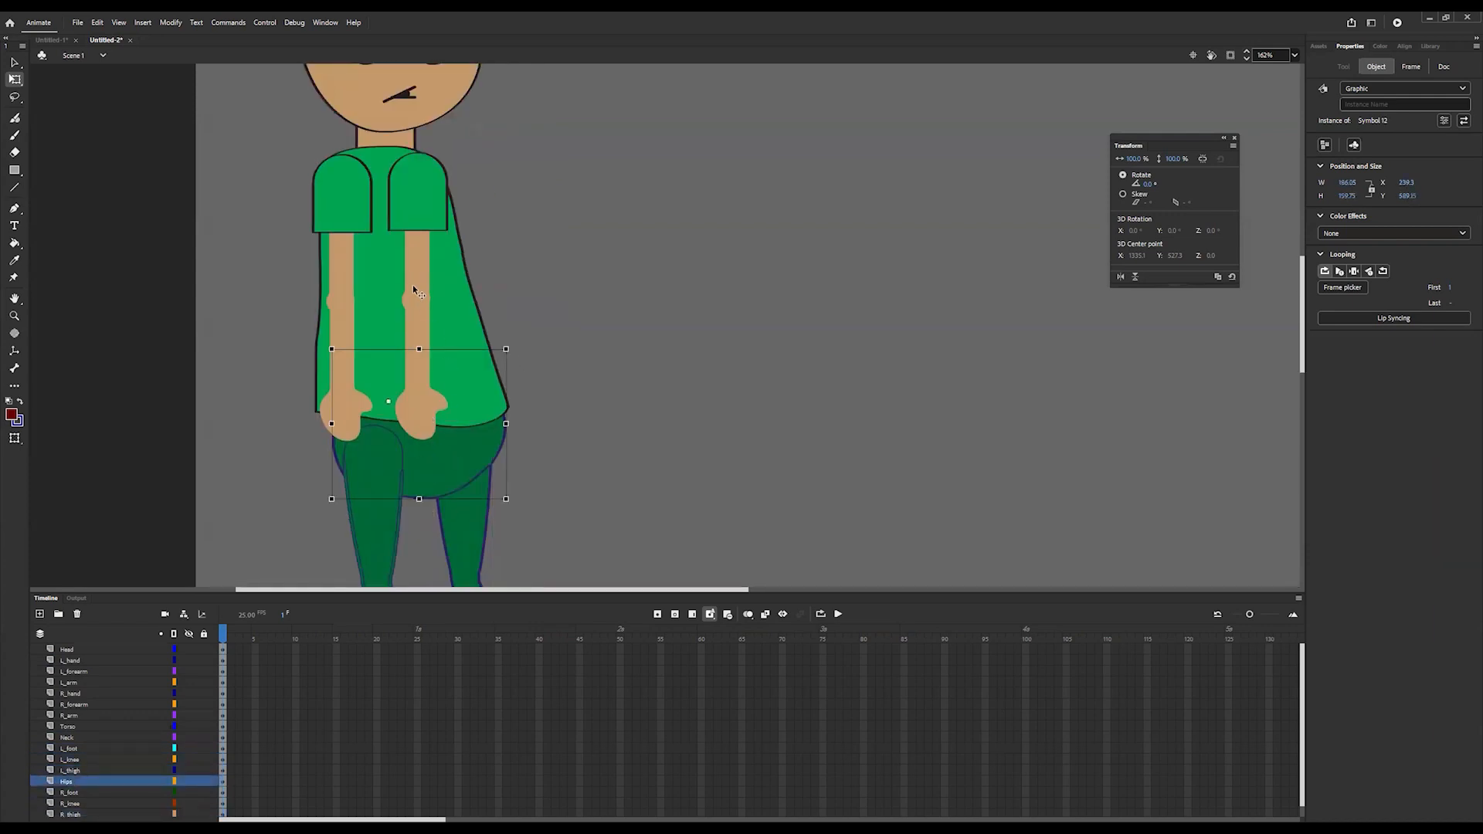
left_click(424, 327)
left_click(429, 429)
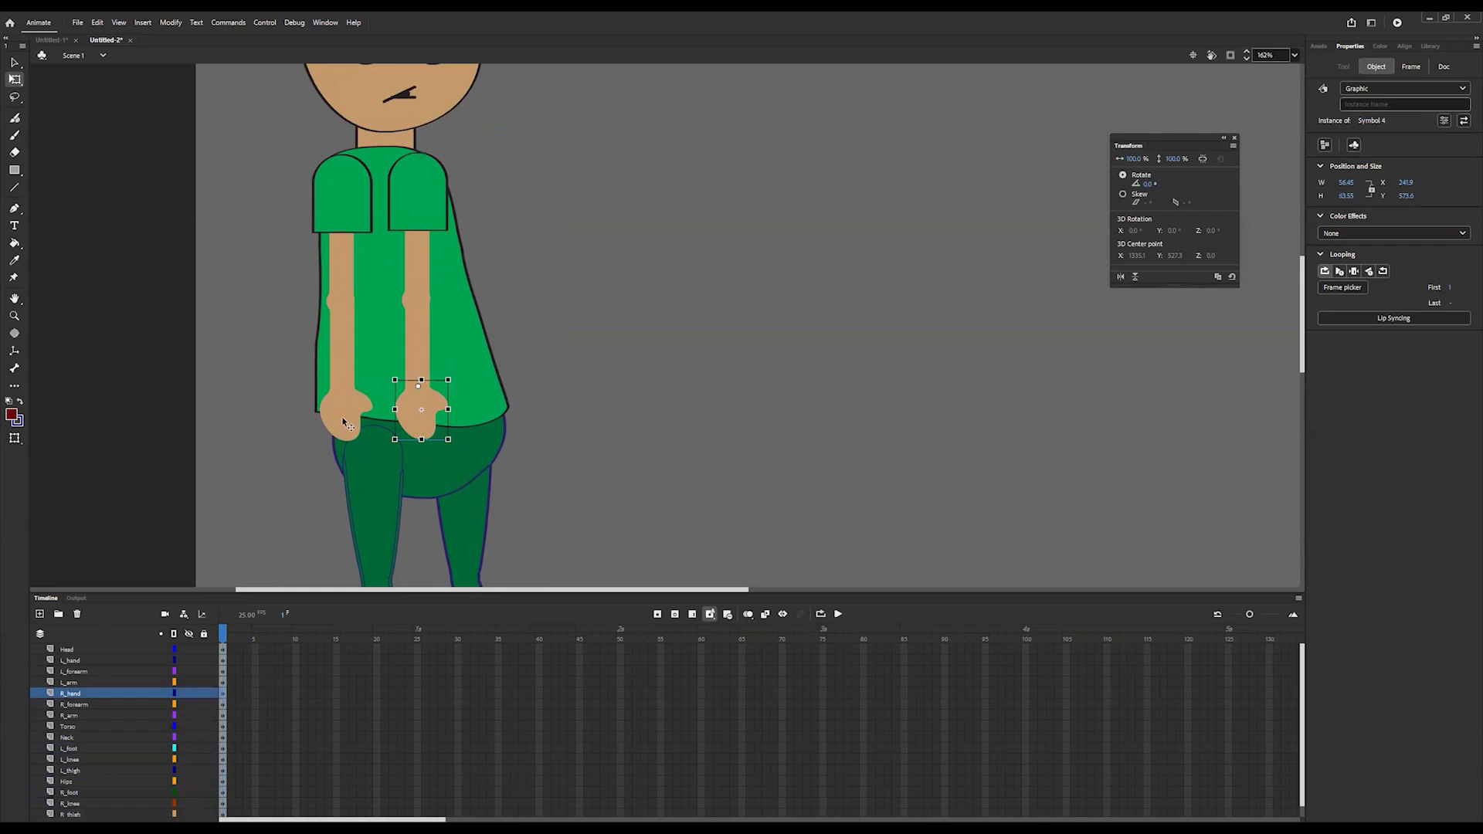
left_click(336, 410)
left_click(343, 339)
left_click(352, 262)
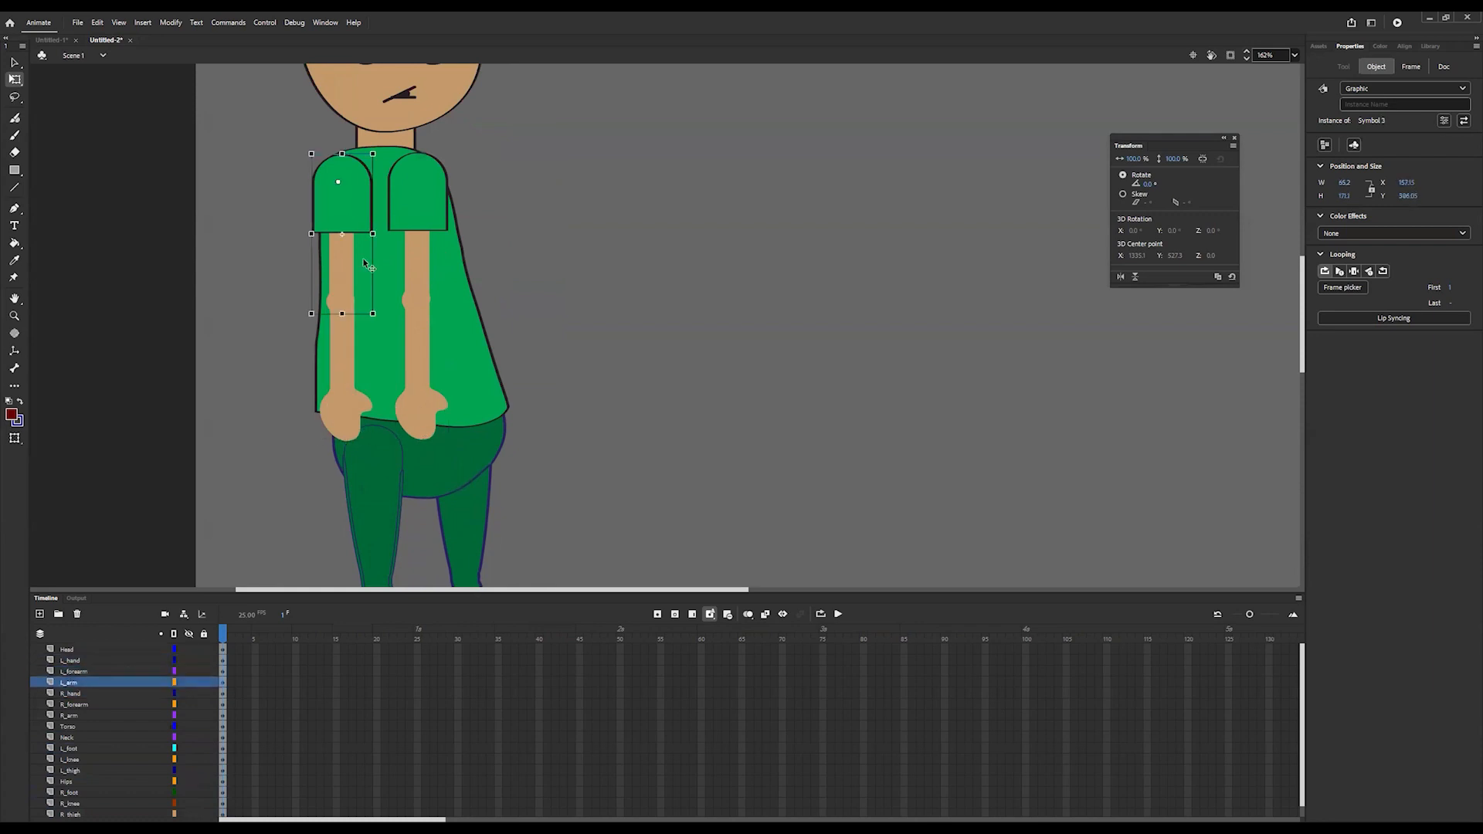
left_click(416, 253)
left_click(461, 295)
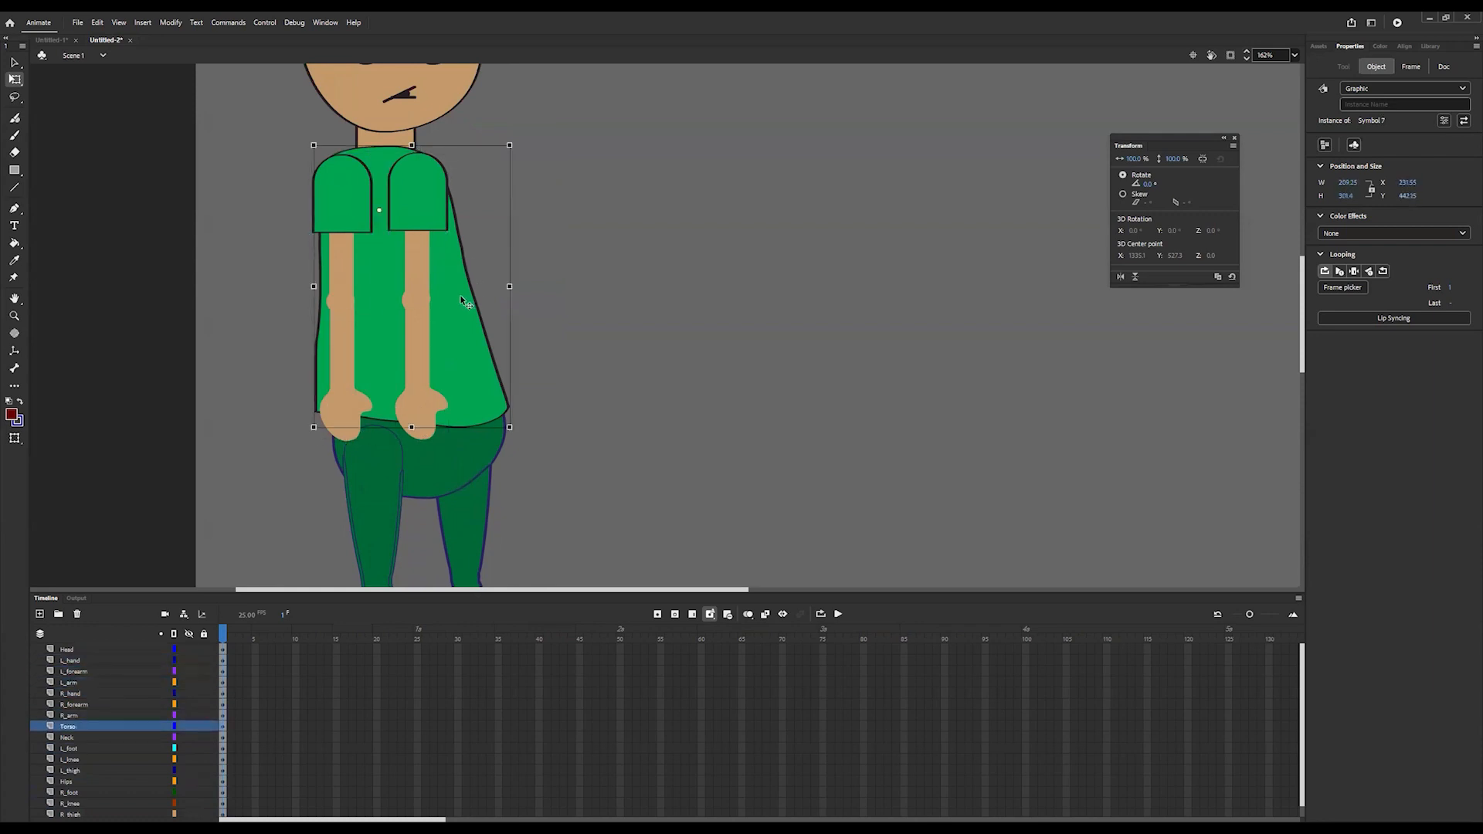
left_click(394, 115)
scroll(417, 178, "up", 5)
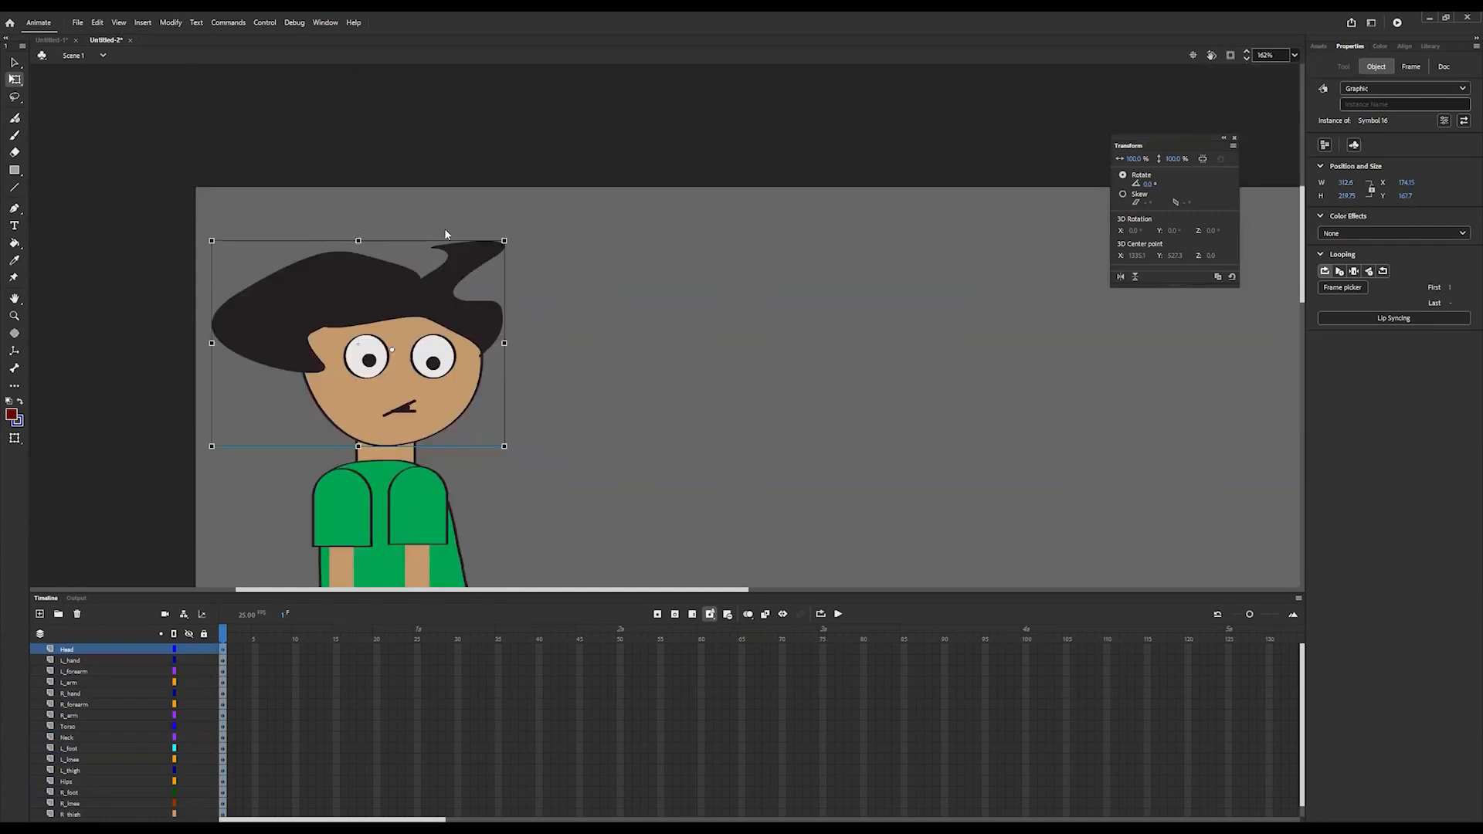
left_click(376, 455)
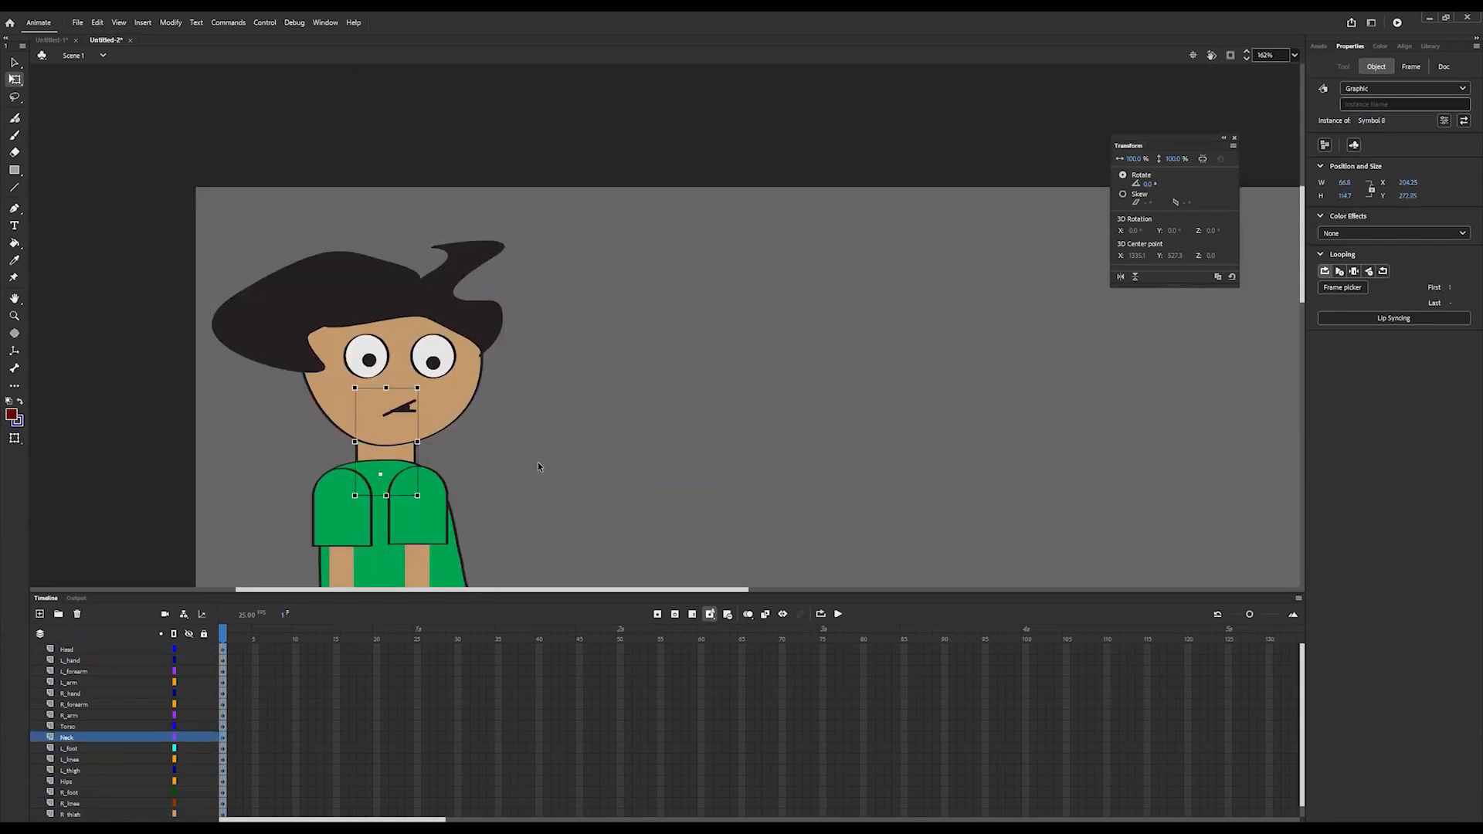
Step: Start the armature with the Bone tool by drawing a bone from the hips at the waist to the torso's upper chest
left_click(1291, 55)
left_click(1294, 56)
left_click(1302, 73)
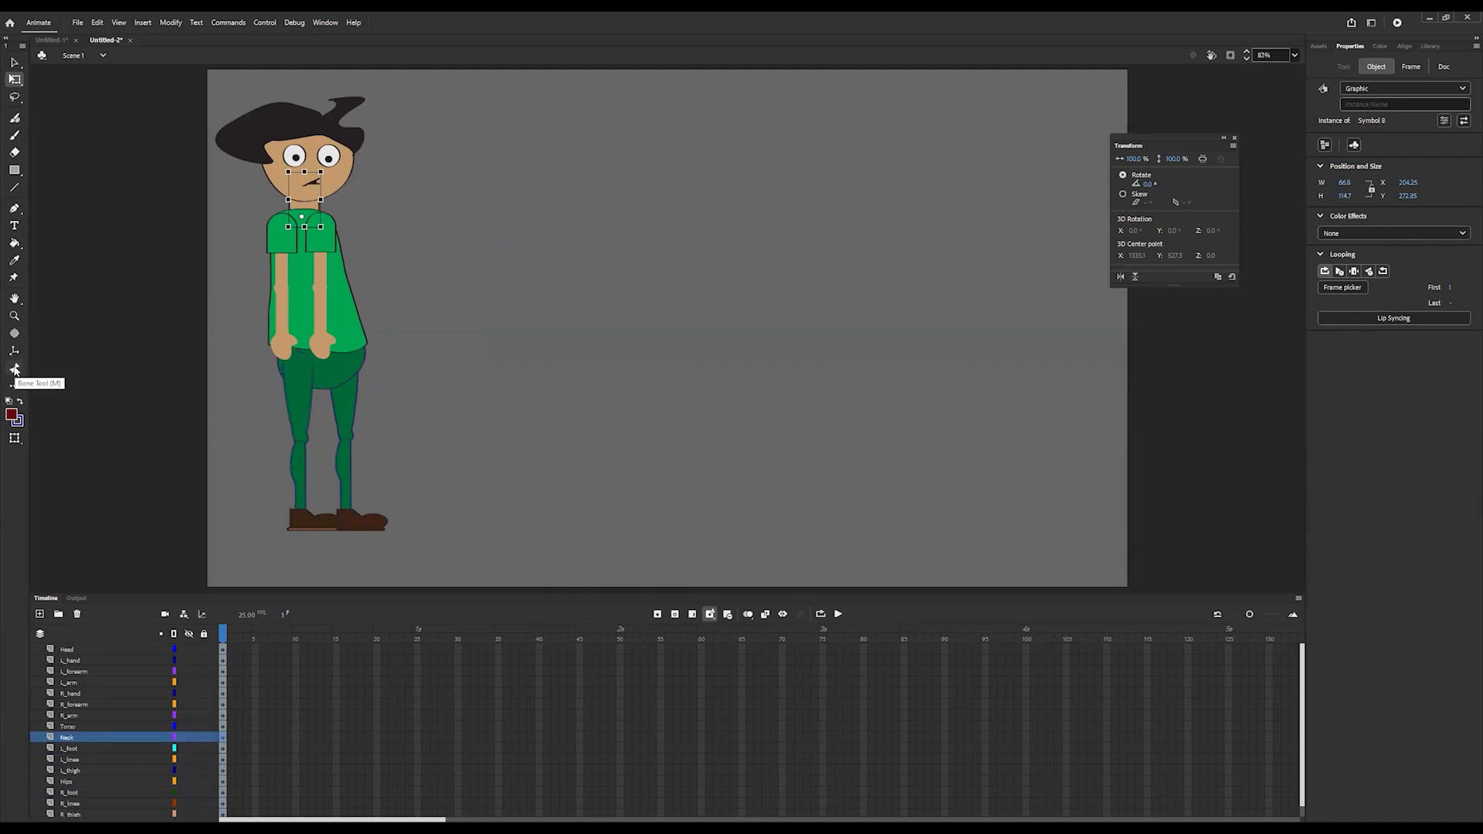
left_click(8, 383)
left_click(70, 650)
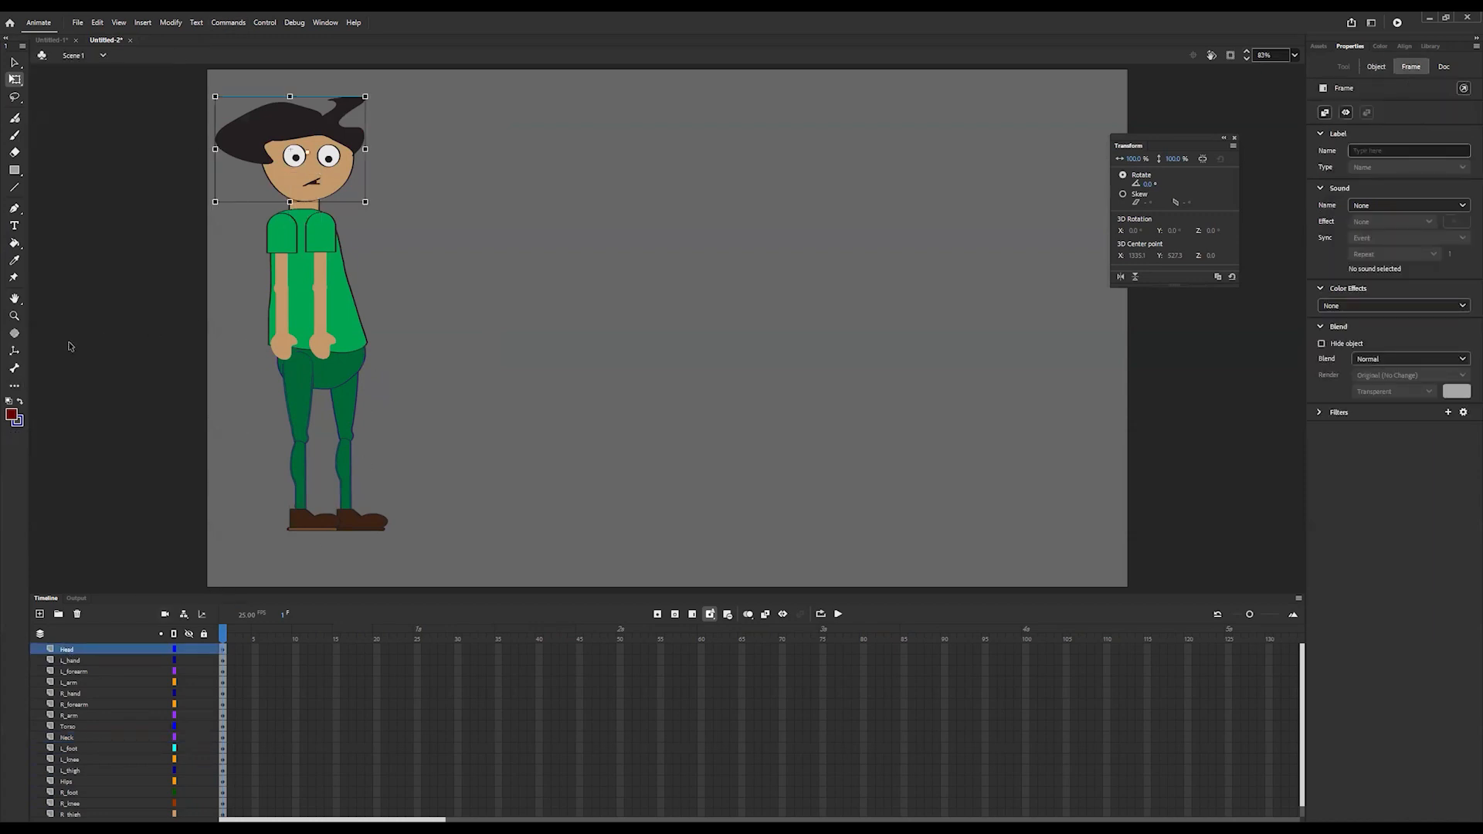
left_click(15, 369)
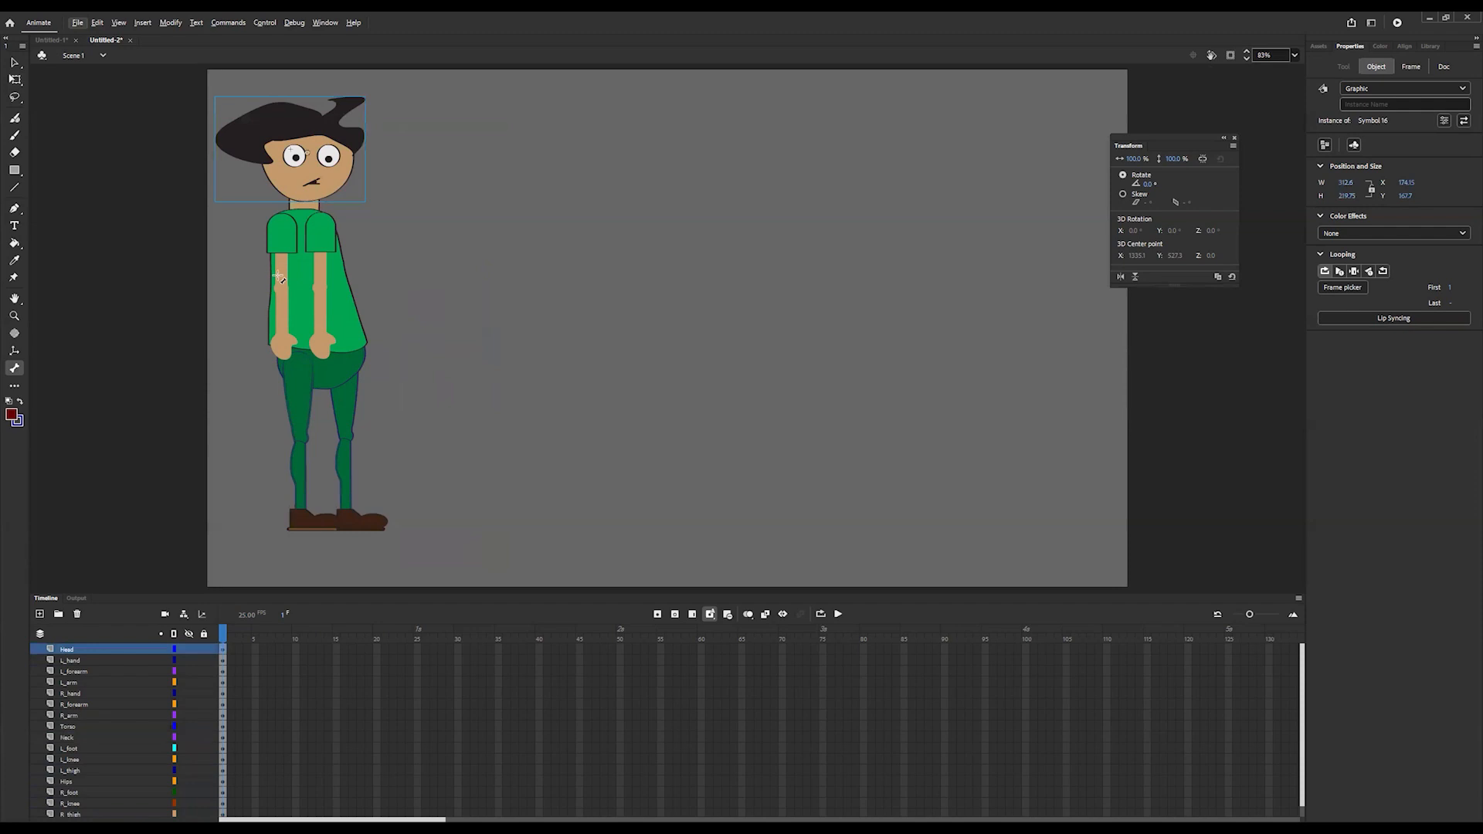
scroll(278, 274, "up", 4)
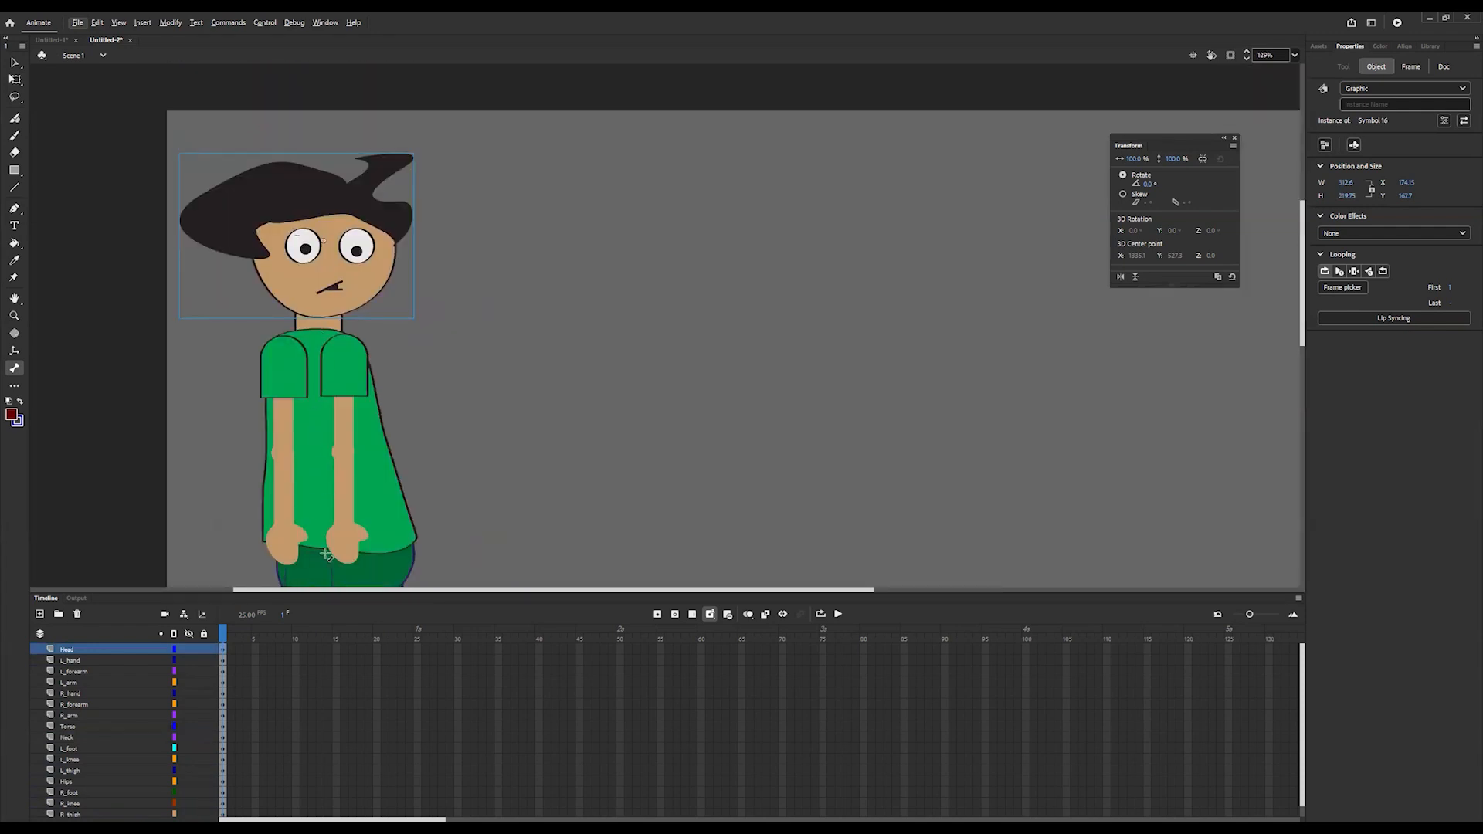
scroll(347, 569, "down", 2)
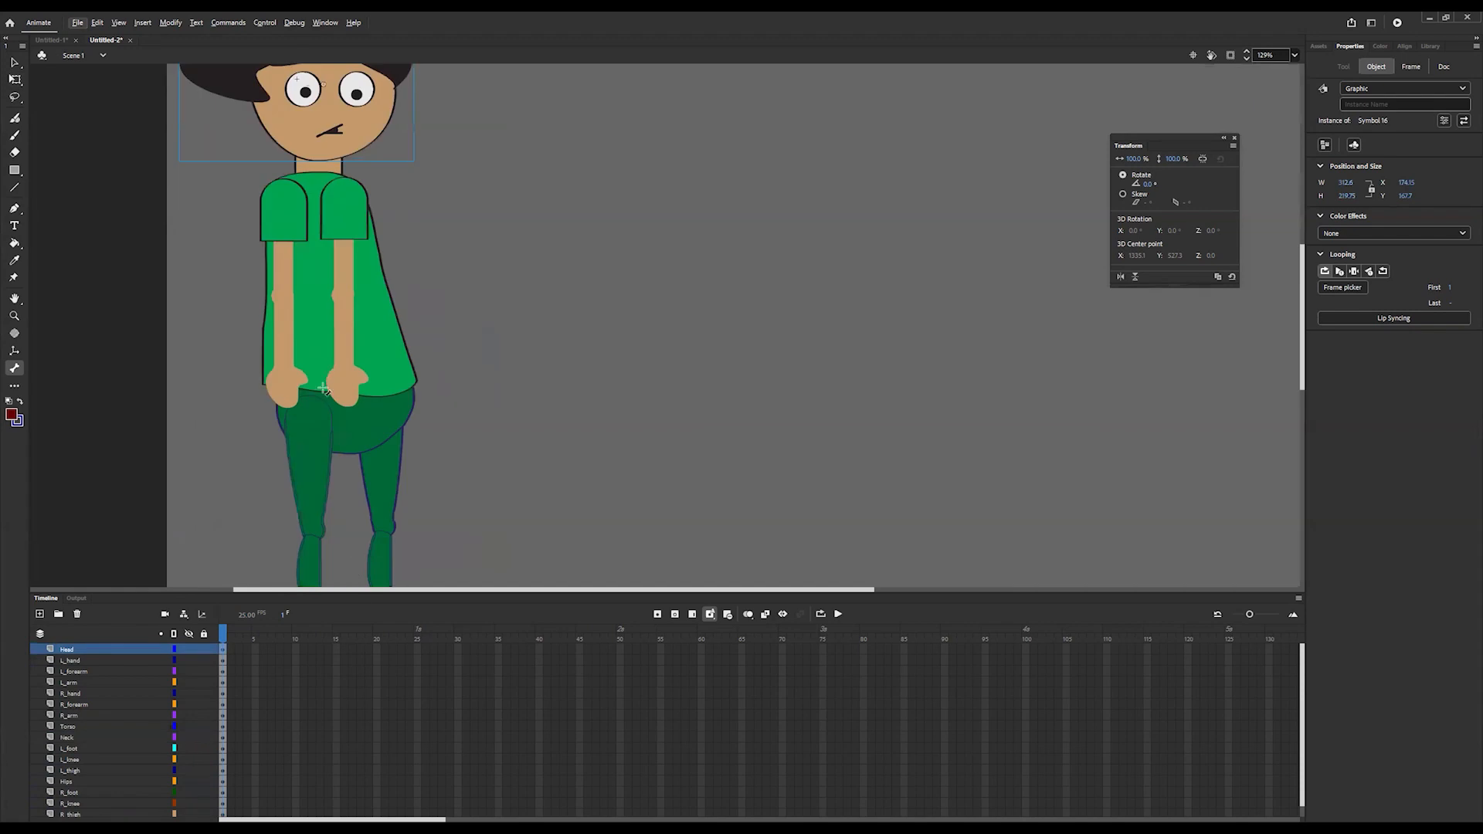
left_click_drag(323, 387, 315, 210)
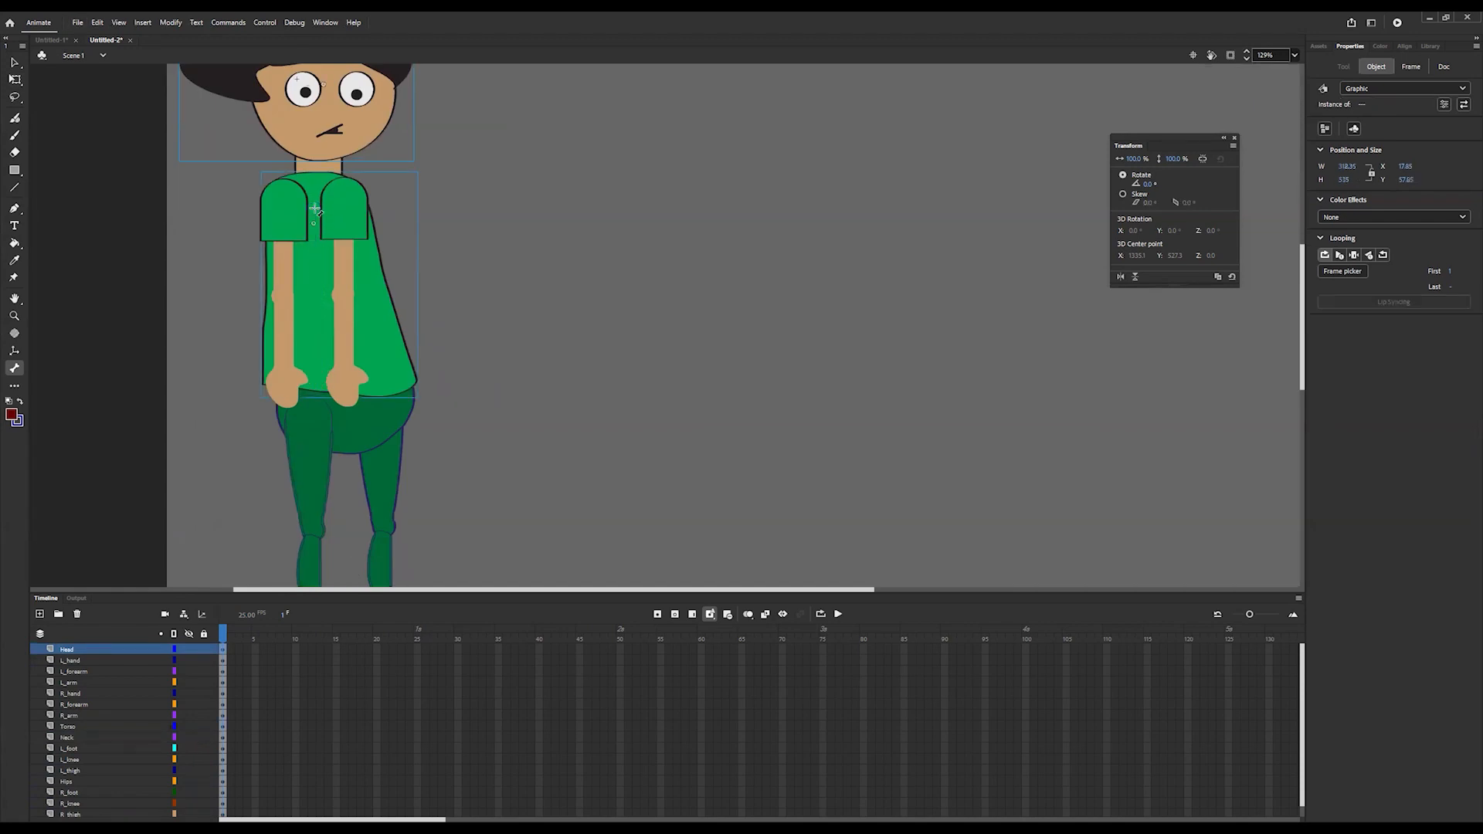
left_click_drag(336, 407, 315, 226)
Step: Add bone chains from the upper chest through the shoulder and elbow to the hand of both arms
scroll(341, 356, "up", 3)
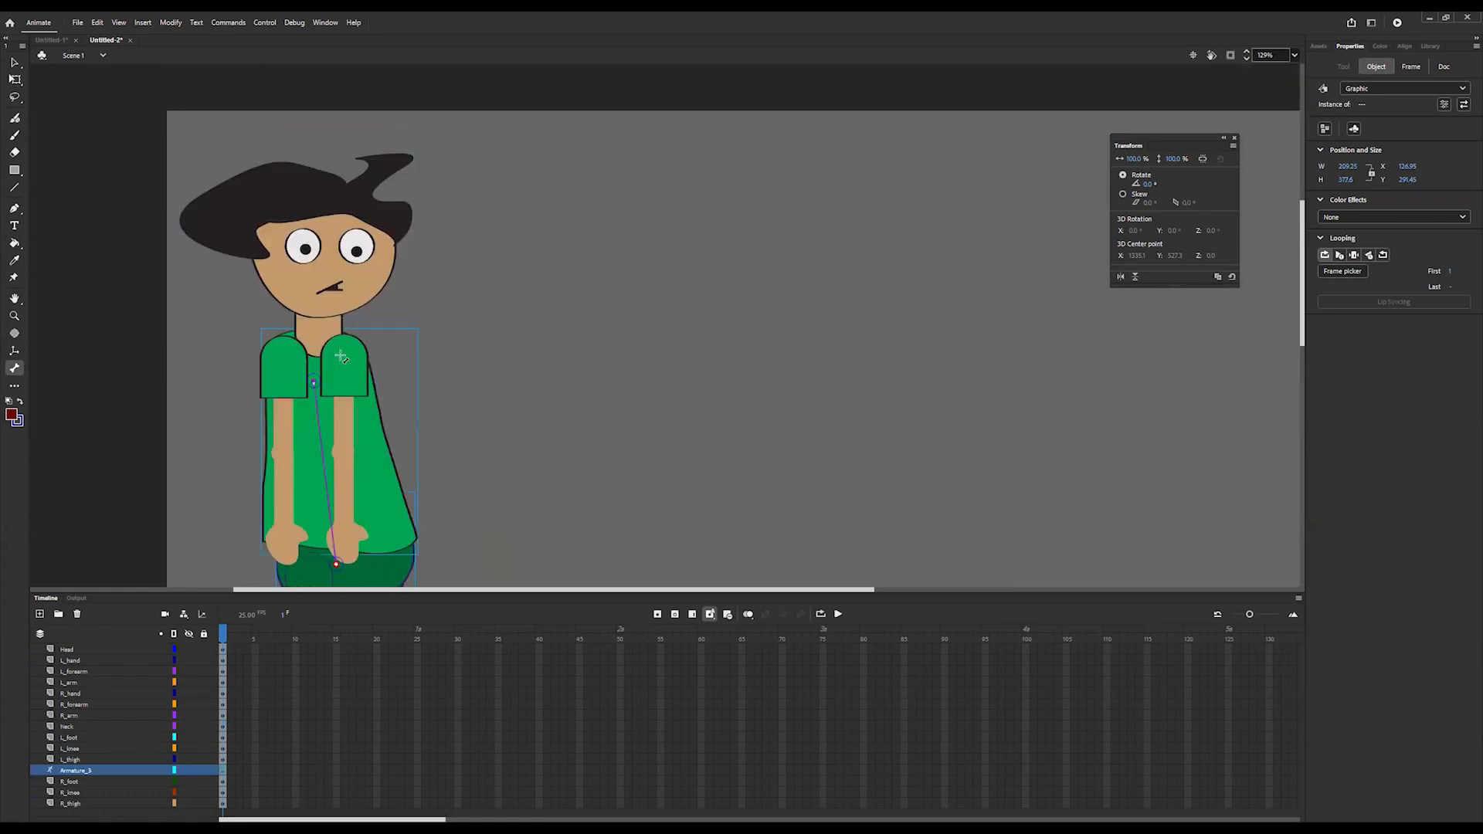
left_click_drag(314, 382, 347, 528)
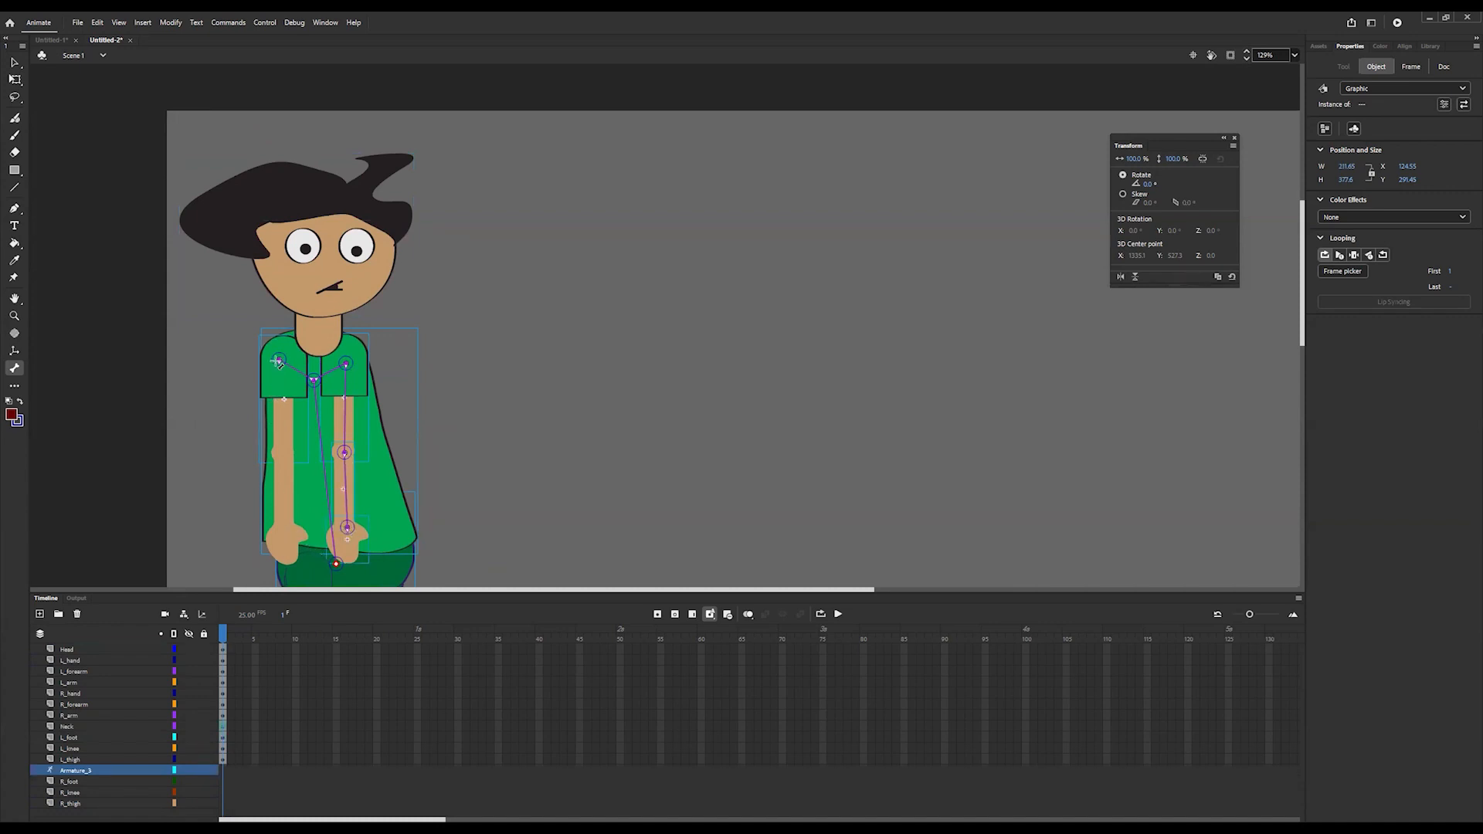
left_click_drag(279, 361, 285, 524)
Step: Undo the misplaced neck bone and draw bones from the upper chest through the base of the neck to the head
left_click_drag(315, 380, 319, 331)
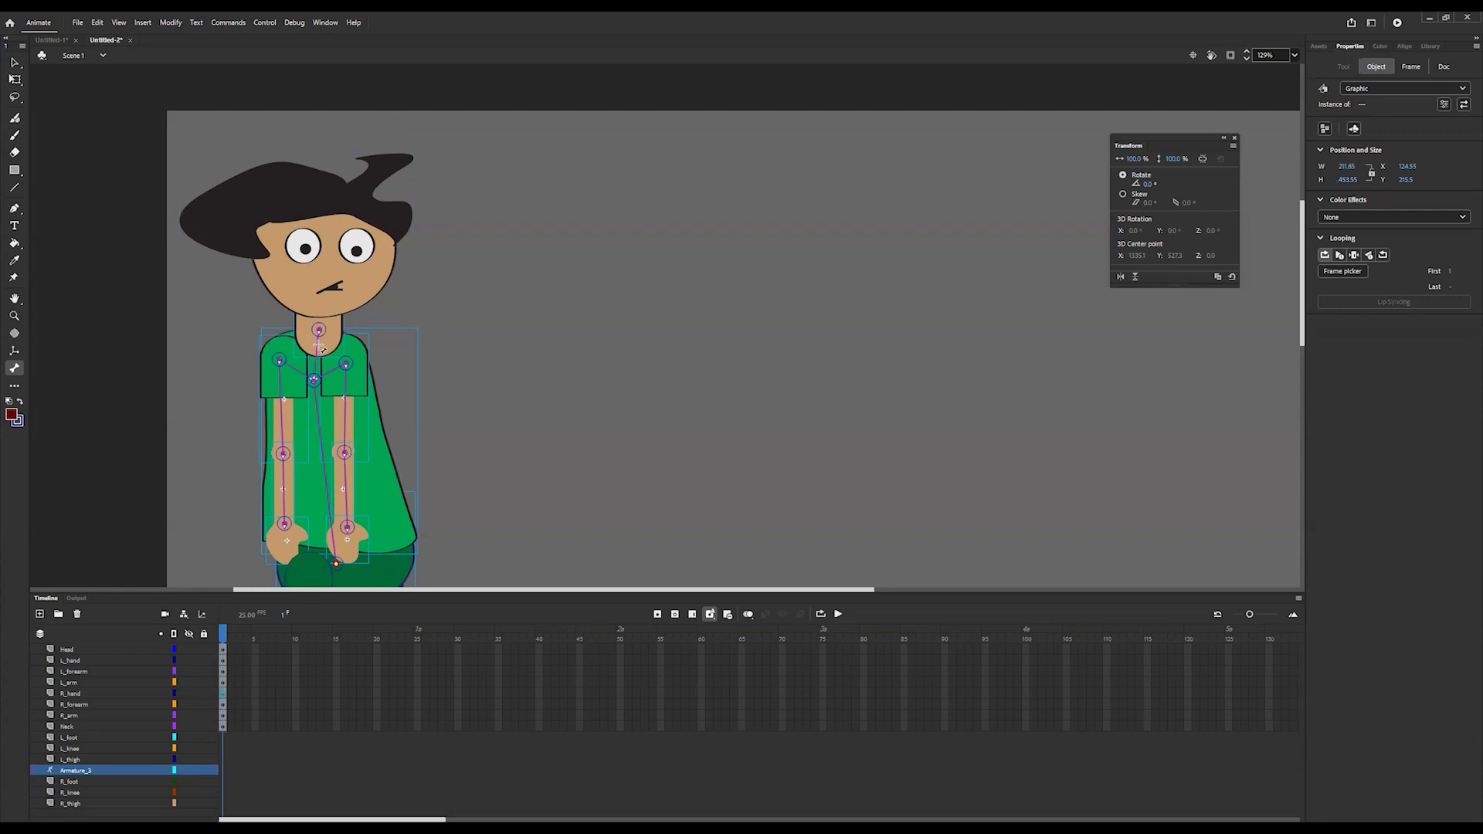
key("ctrl+z")
left_click_drag(314, 380, 325, 263)
Step: Connect the root joint at the hips to the tops of R_thigh and L_thigh with bones, redoing the first attempt
scroll(390, 442, "down", 3)
scroll(332, 255, "down", 3)
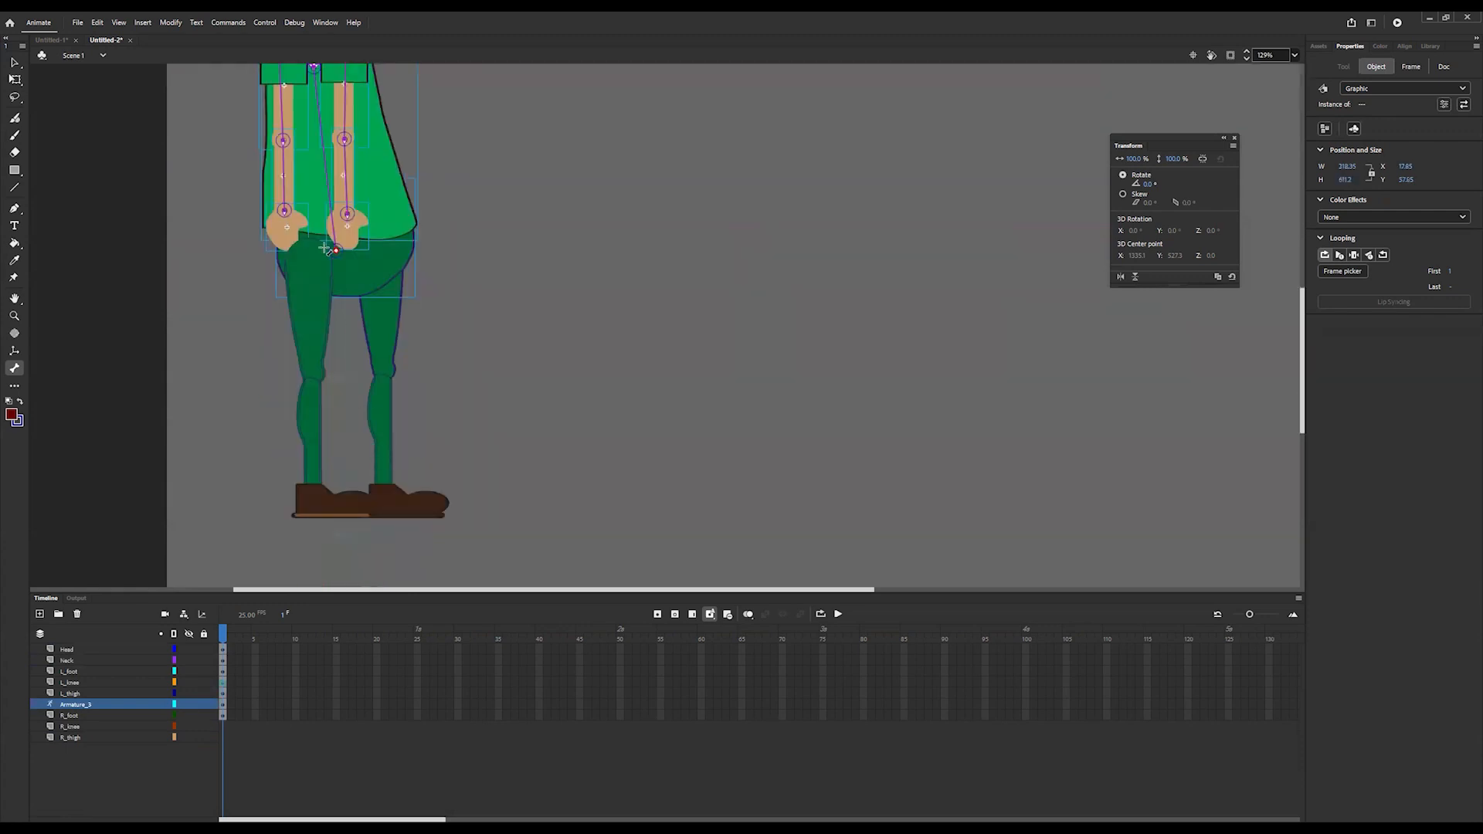
left_click_drag(338, 251, 382, 275)
key("ctrl+z")
left_click_drag(337, 251, 386, 381)
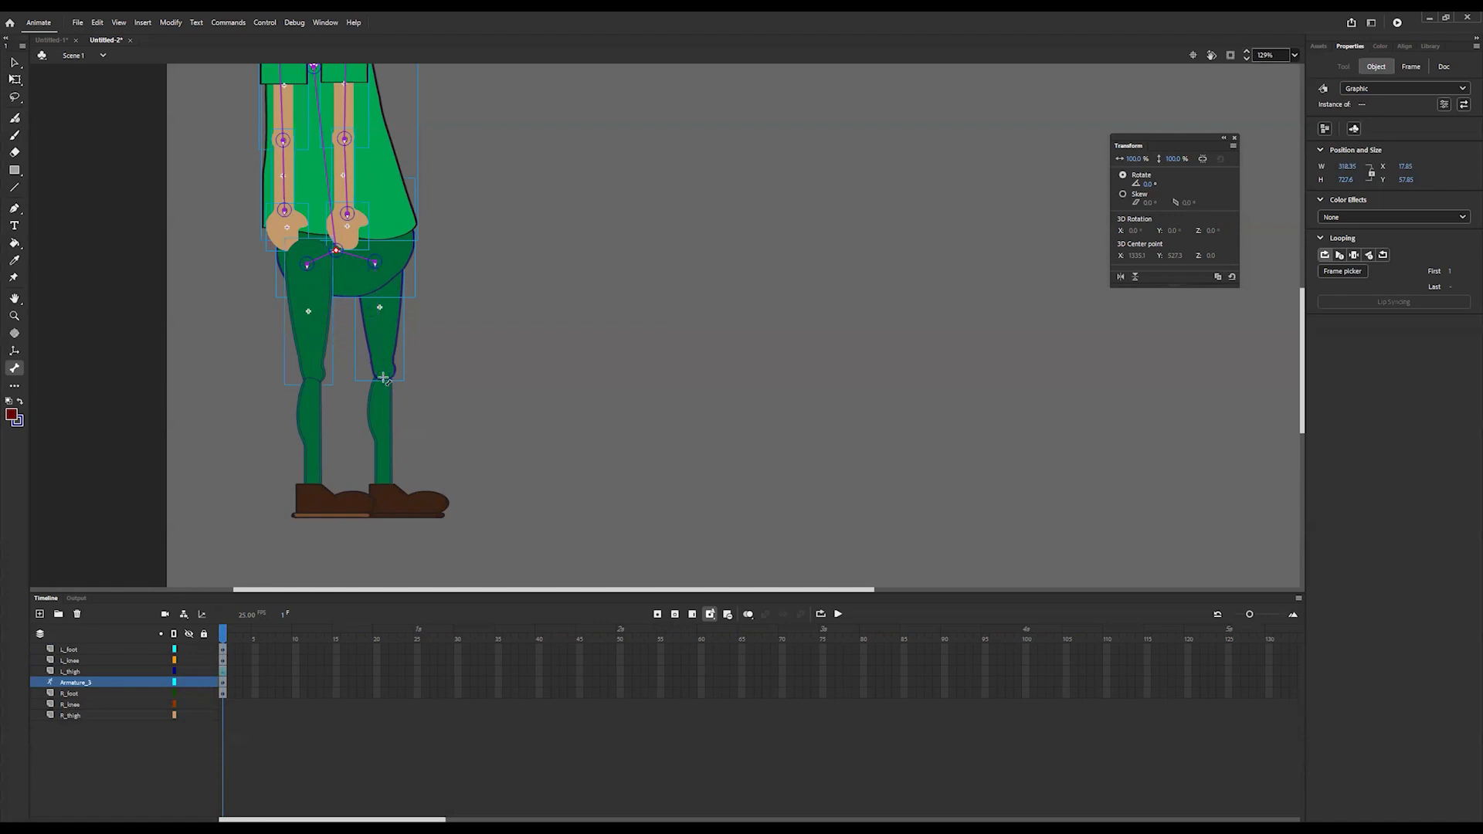
Step: Extend both leg chains with bones from the thighs through the knees to the feet at the ankles
left_click_drag(376, 263, 383, 382)
left_click_drag(376, 264, 383, 385)
mouse_move(307, 264)
left_mouse_down()
mouse_move(307, 385)
mouse_move(386, 454)
mouse_move(383, 487)
left_mouse_up()
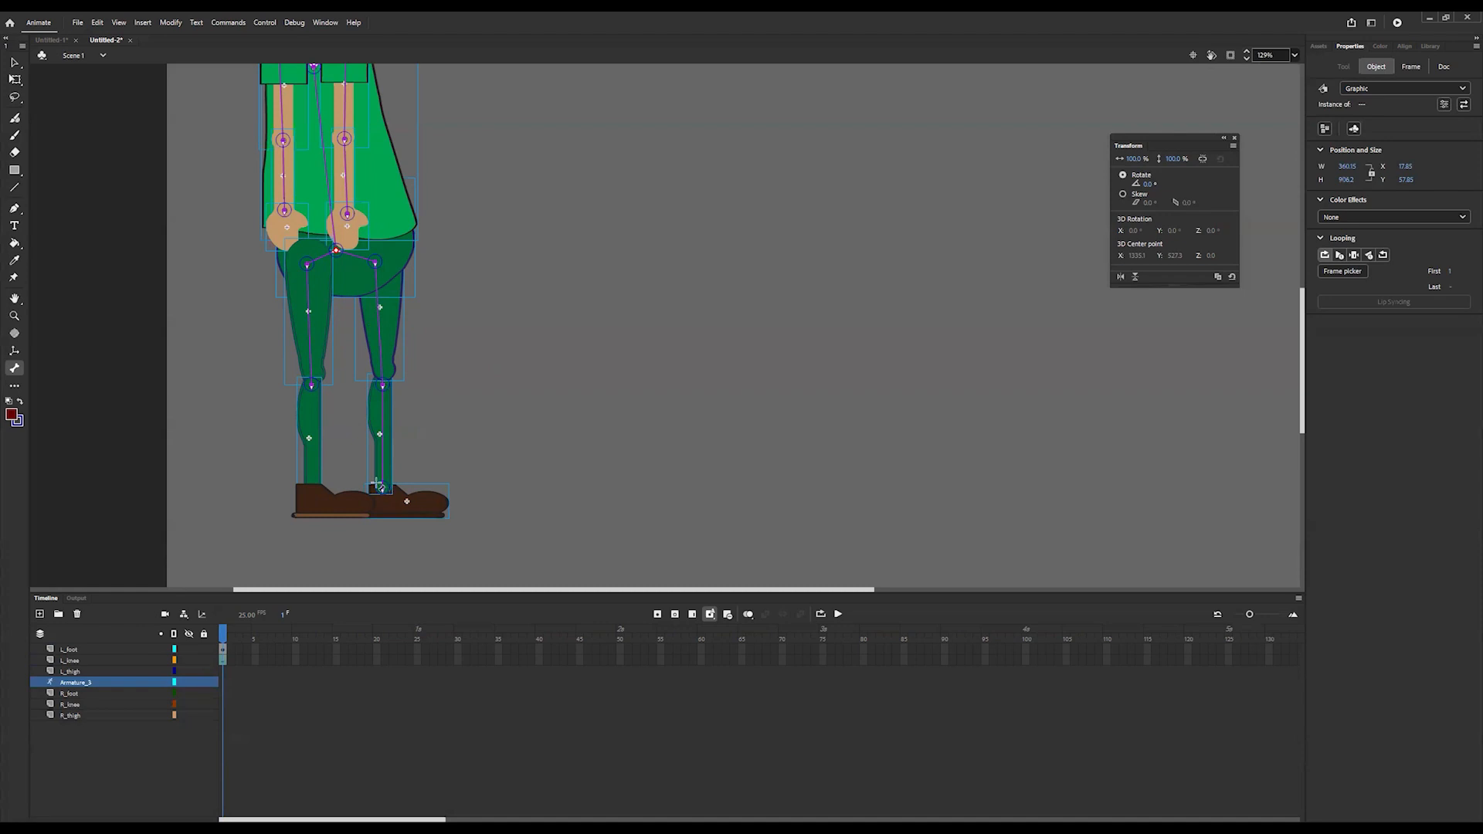
left_click_drag(311, 384, 312, 489)
Step: Switch to Free Transform and examine the whole armature from head to feet
scroll(519, 397, "up", 5)
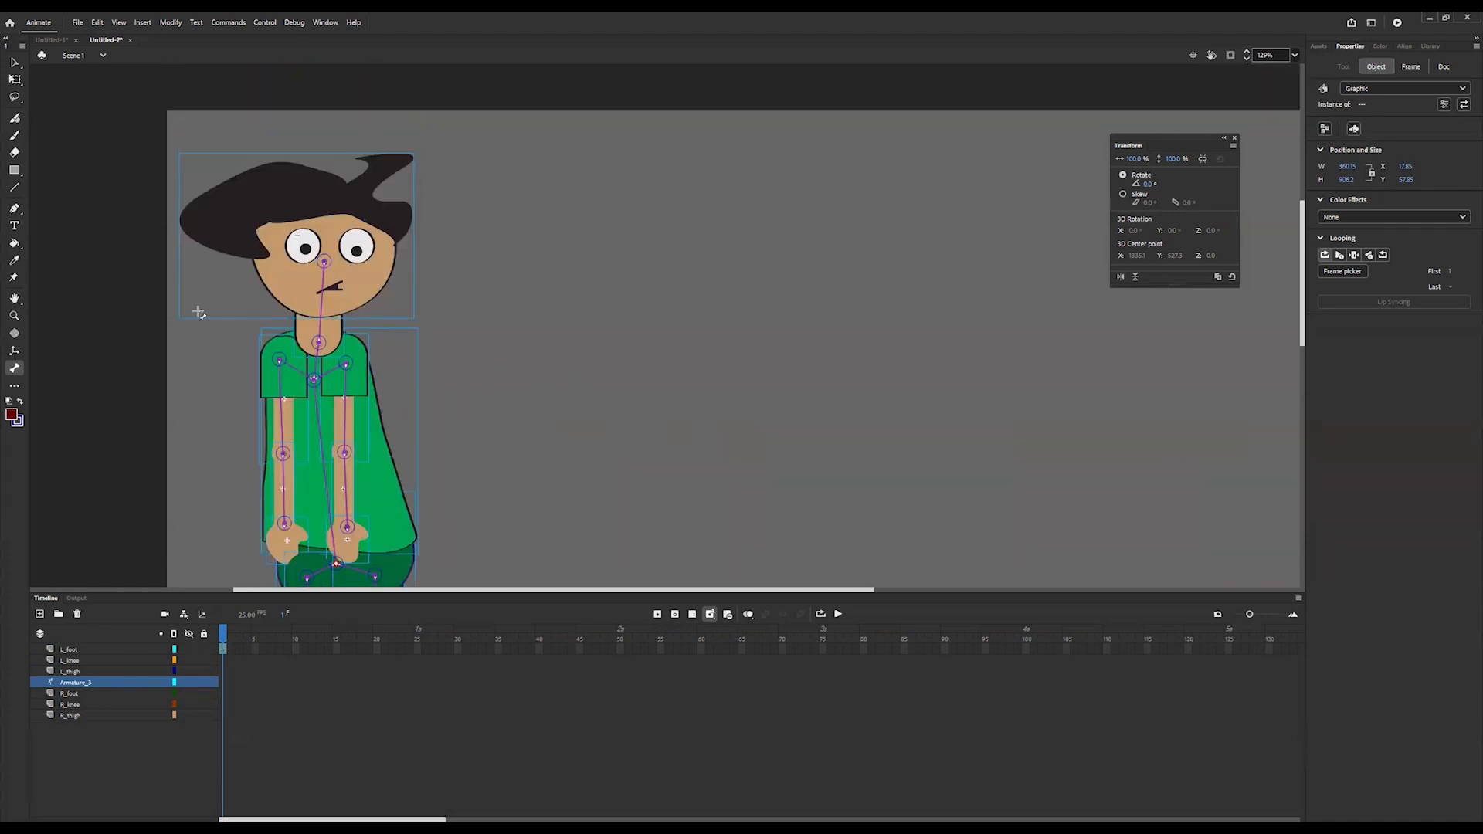
left_click(14, 80)
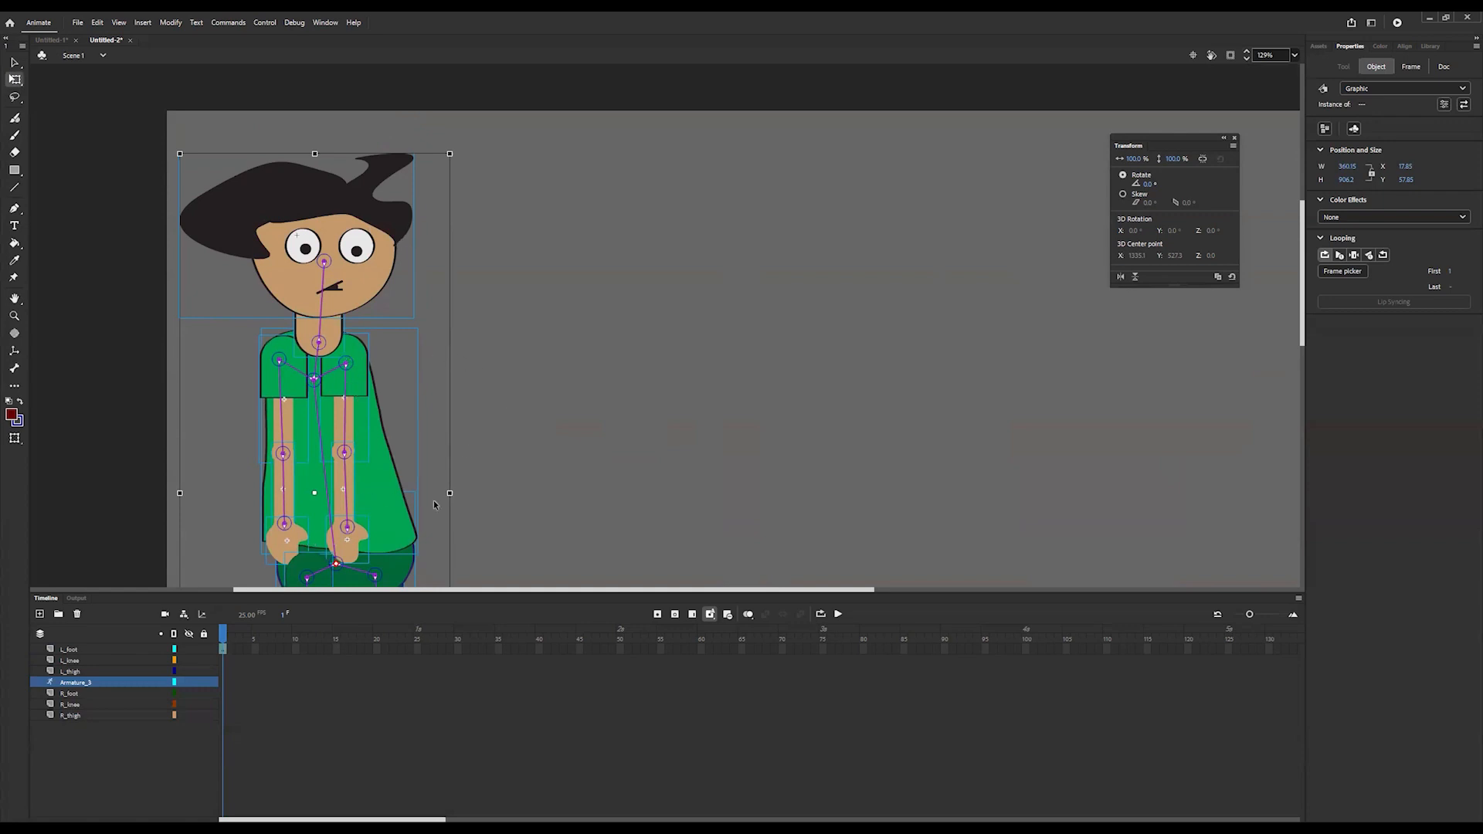
scroll(433, 499, "down", 5)
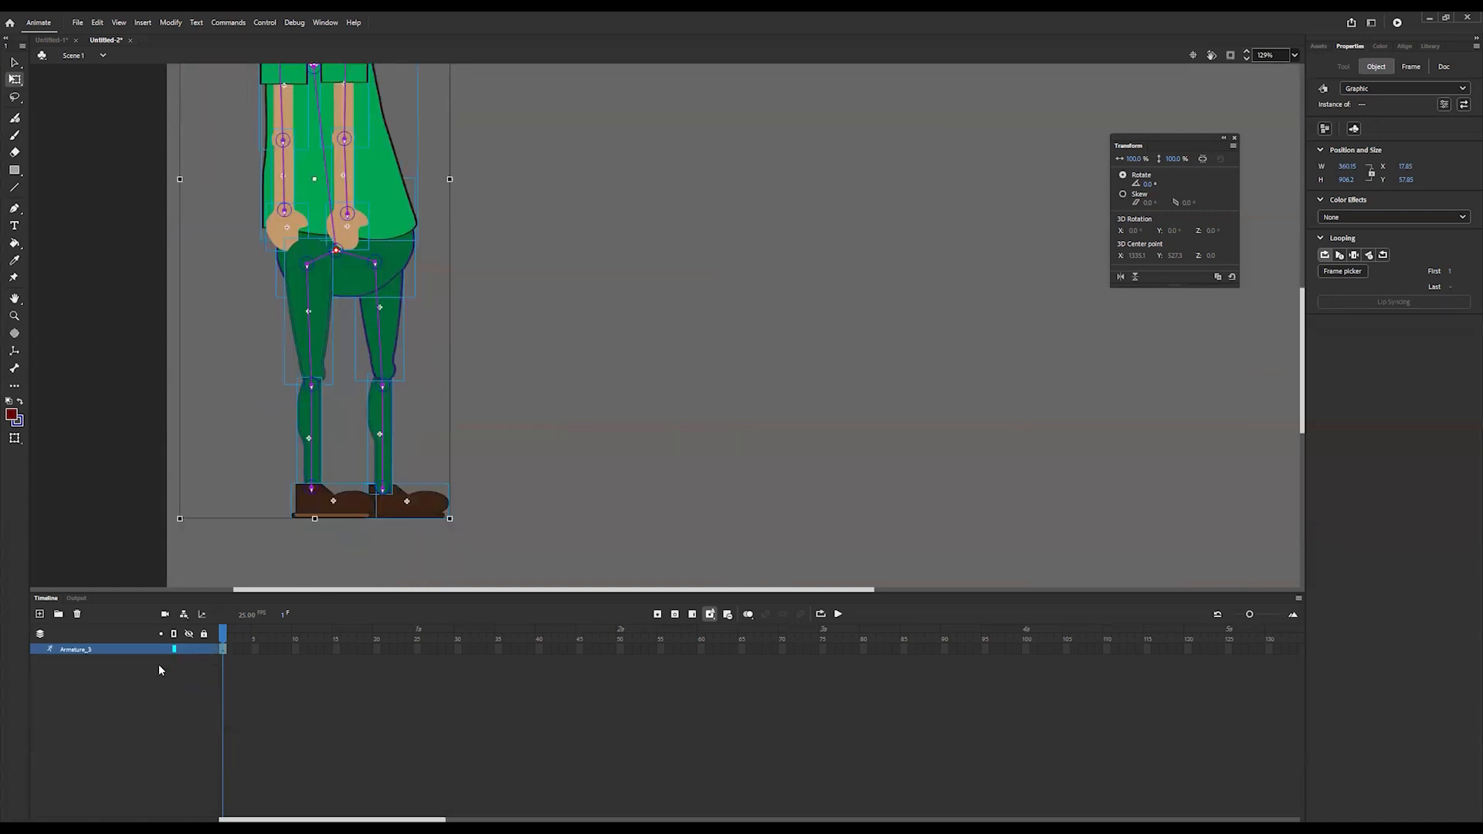
scroll(444, 404, "up", 5)
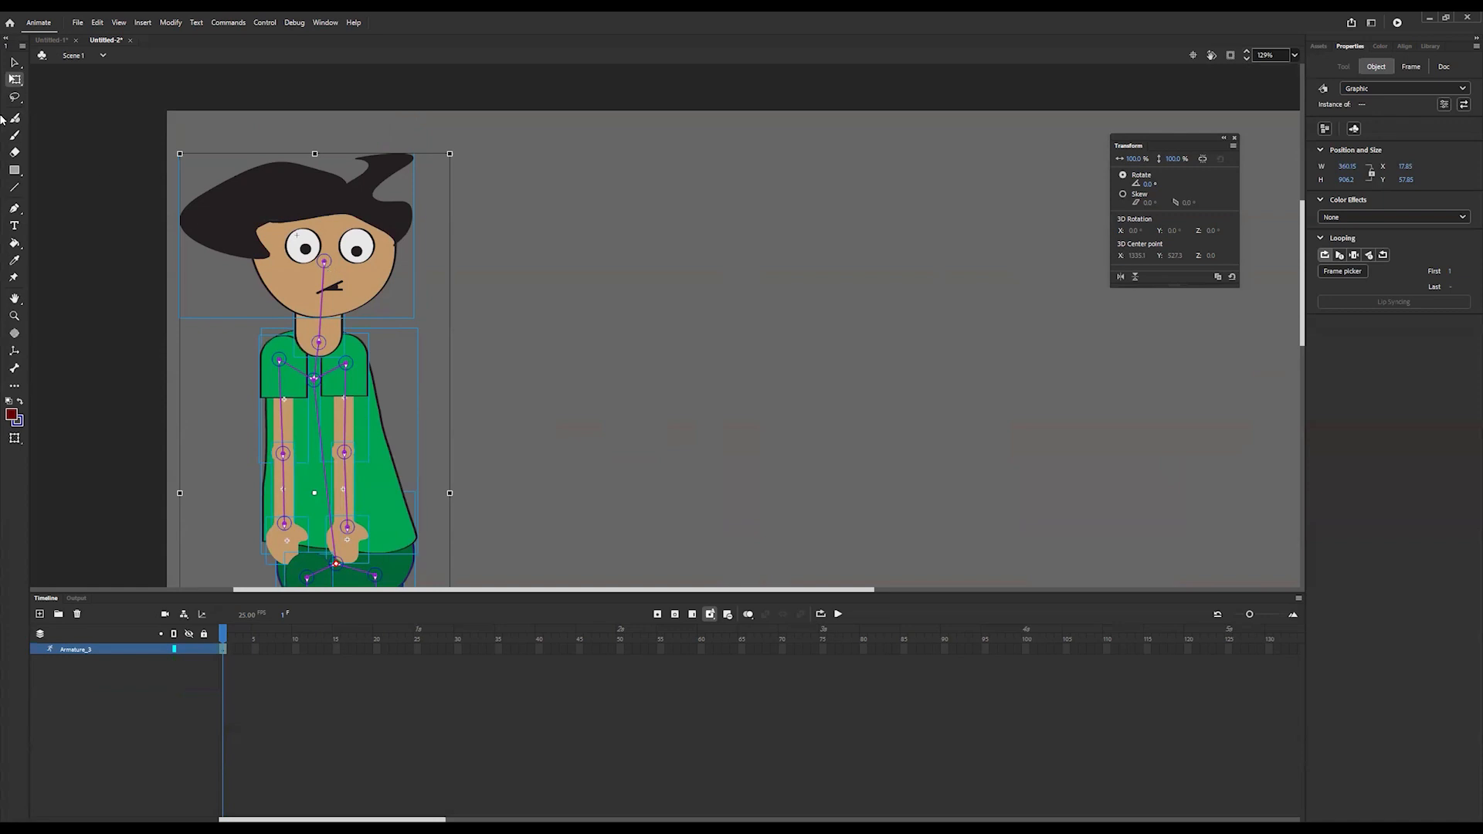
Step: Try moving the head with Free Transform and tilting it with the Selection tool, undoing each change
left_click(325, 262)
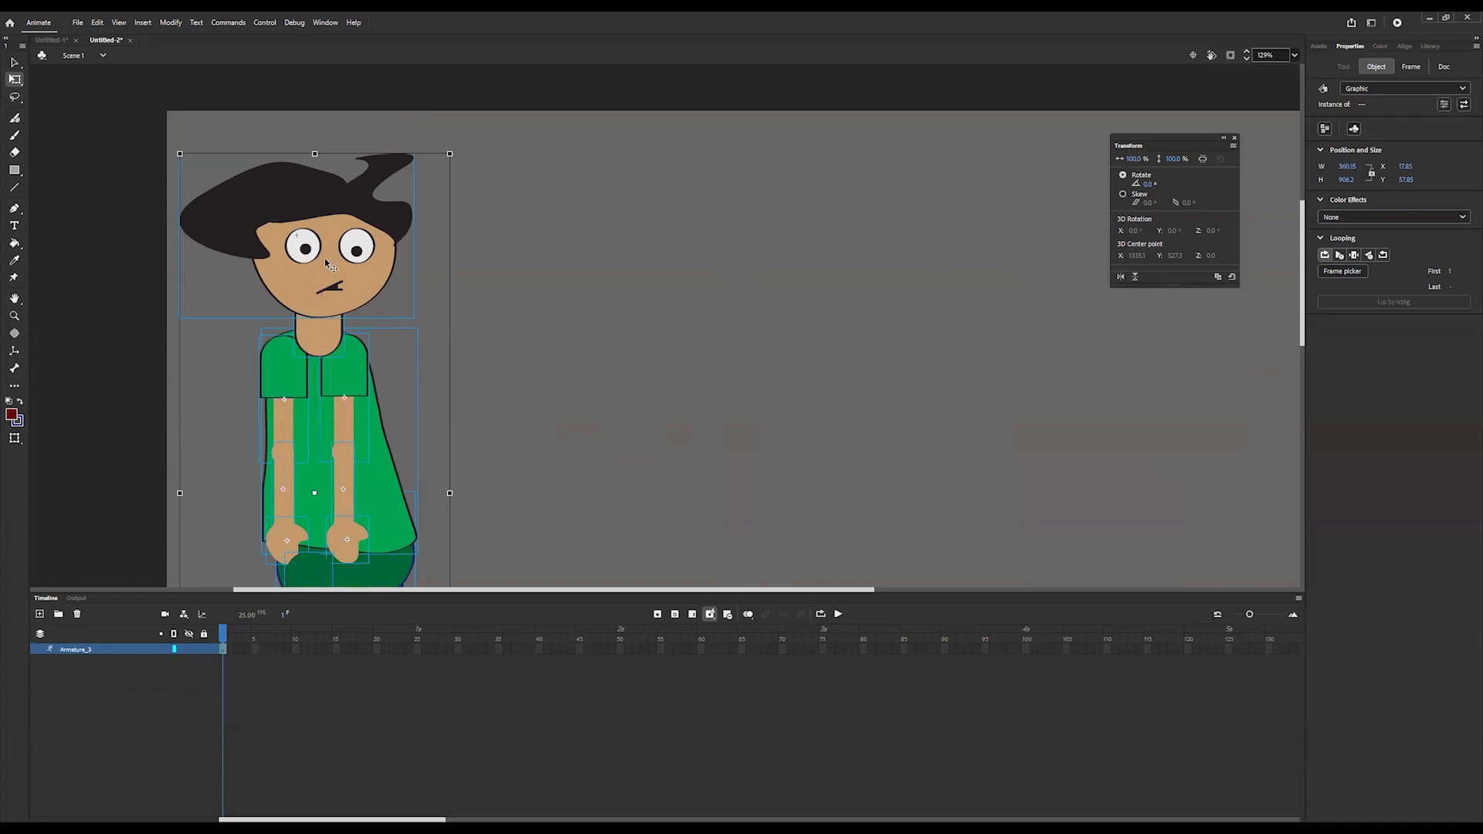
left_click(580, 290)
left_click(322, 327)
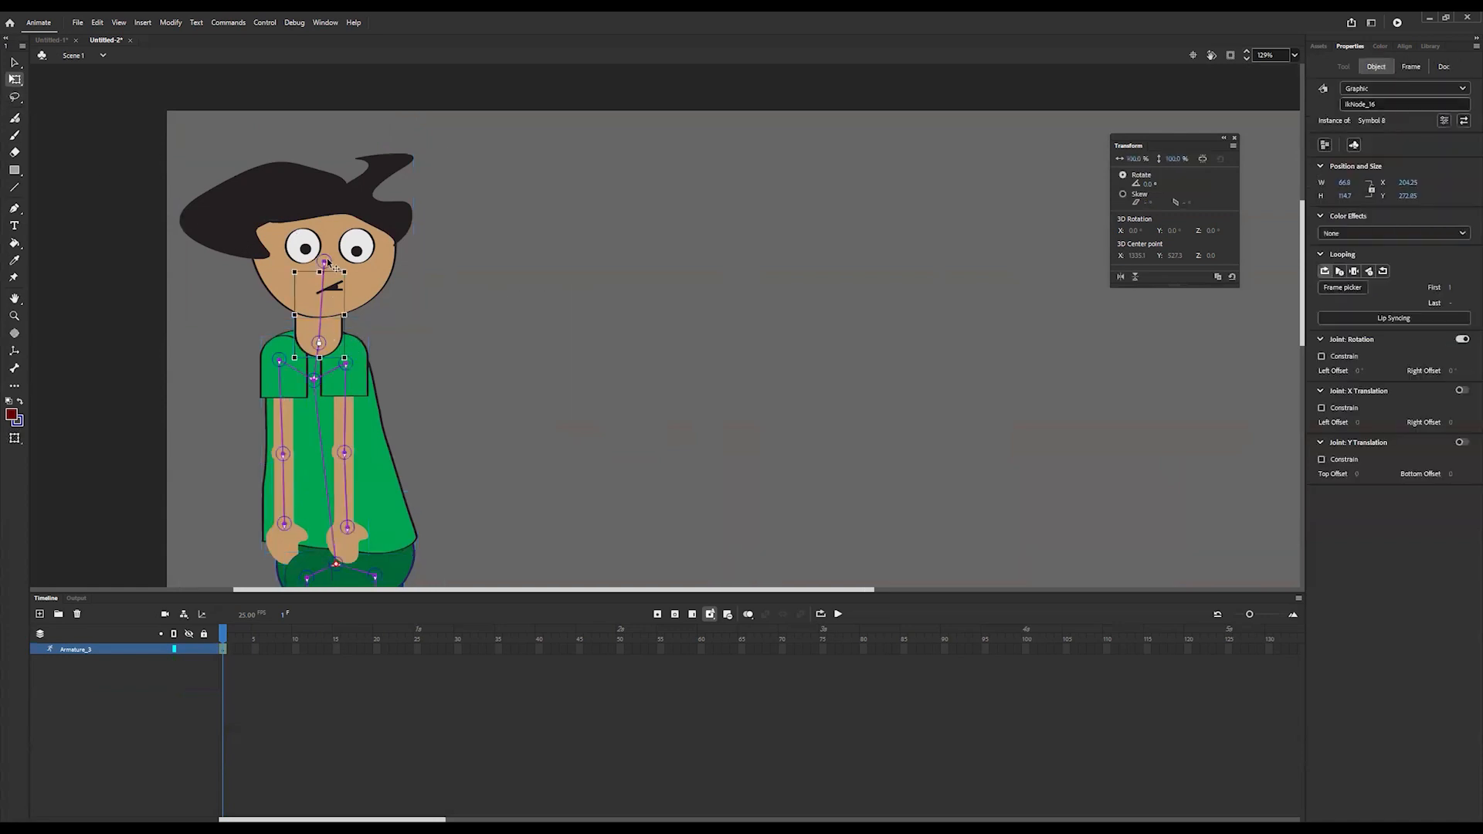
left_click_drag(328, 265, 345, 265)
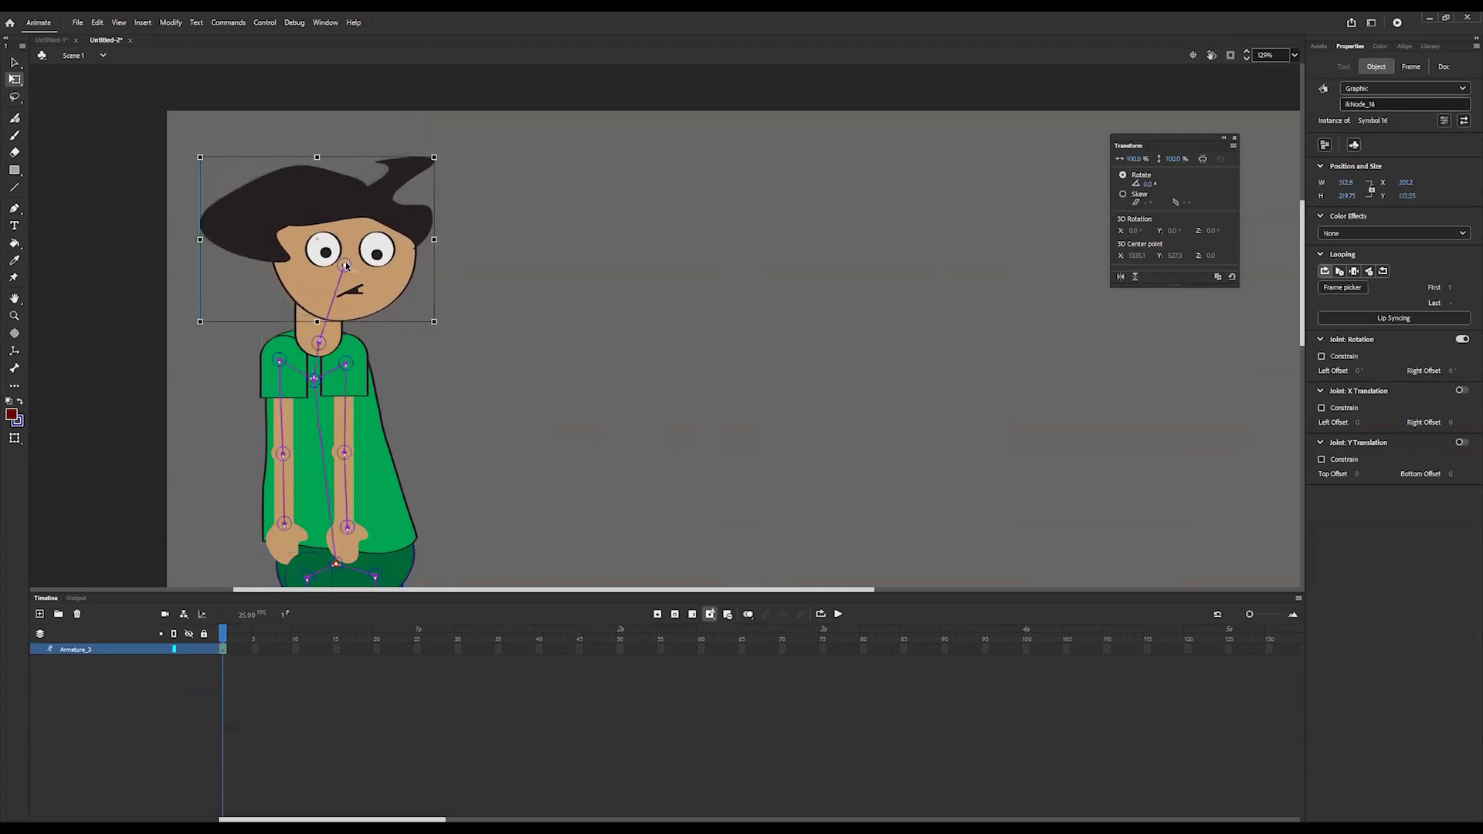
key("ctrl+z")
left_click(14, 62)
mouse_move(323, 262)
left_mouse_down()
mouse_move(332, 271)
mouse_move(320, 266)
left_mouse_up()
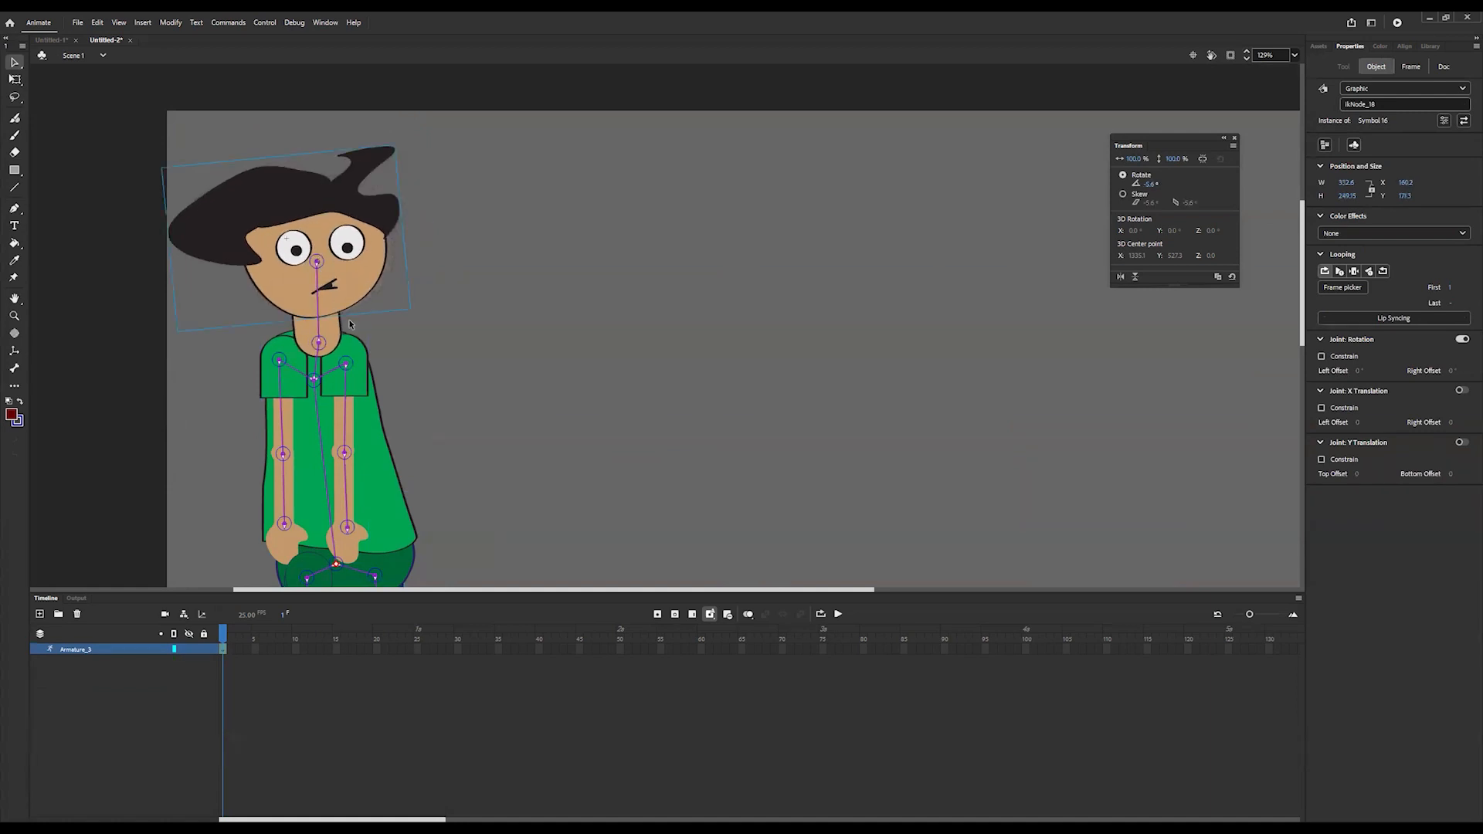
key("ctrl+z")
Step: Test both arm chains by pulling each hand outward from the body, undoing each pose
scroll(426, 419, "down", 3)
left_click_drag(347, 377, 437, 342)
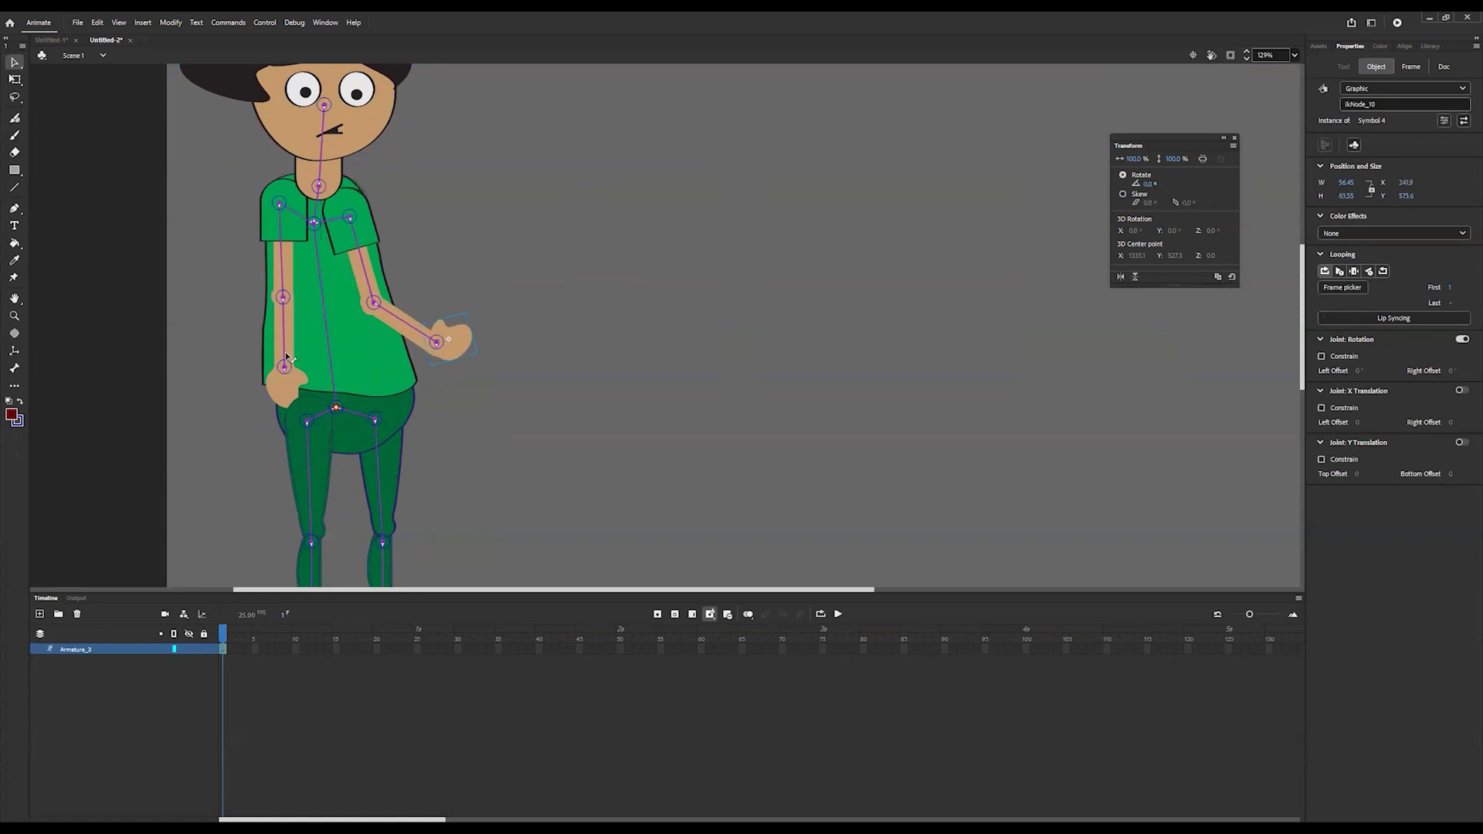
key("ctrl+z")
left_click_drag(285, 357, 234, 373)
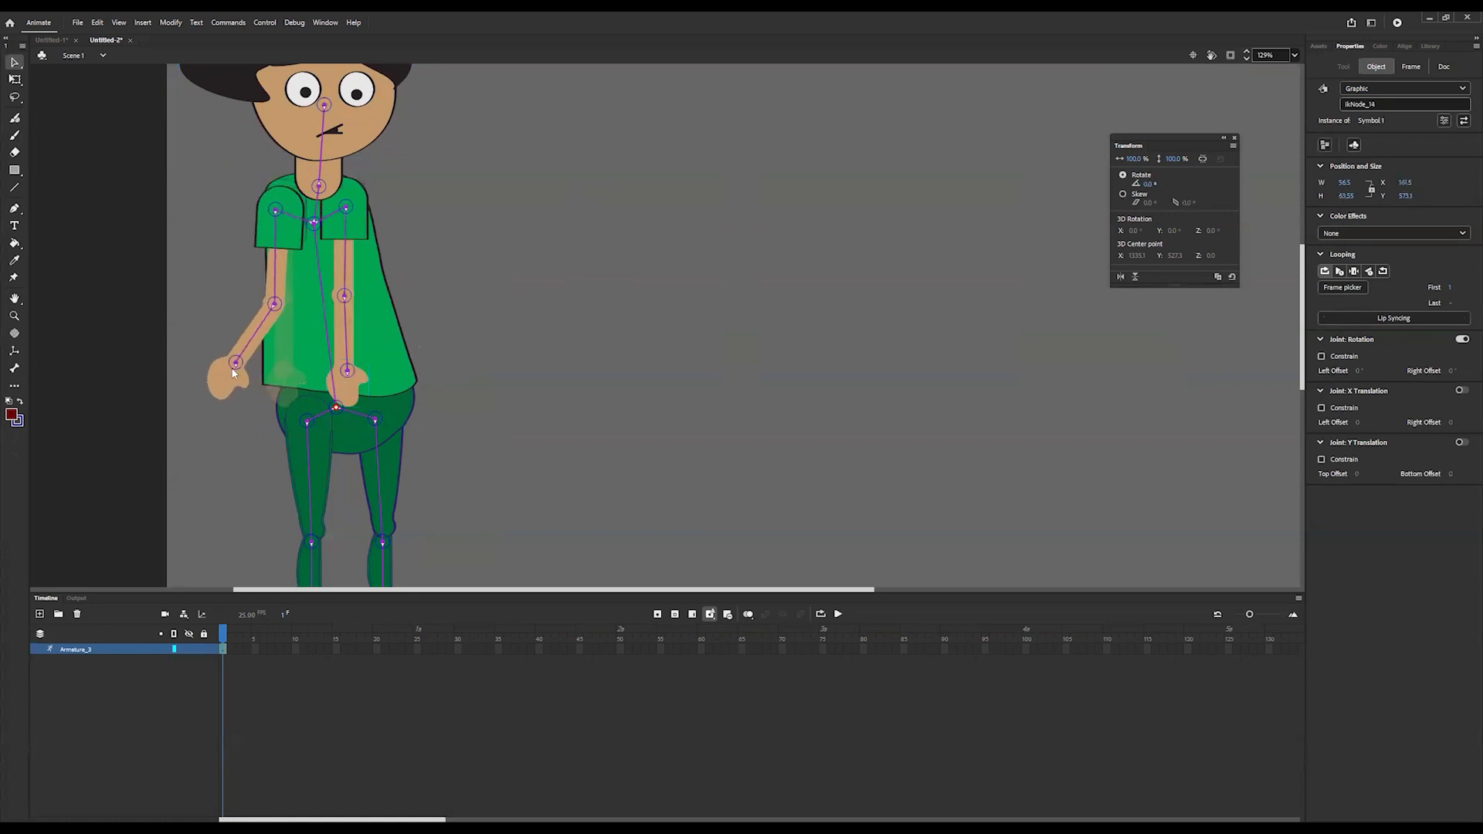
key("ctrl+z")
Step: Test both leg chains by moving each ankle and bending the near knee, undoing each pose
scroll(450, 454, "down", 5)
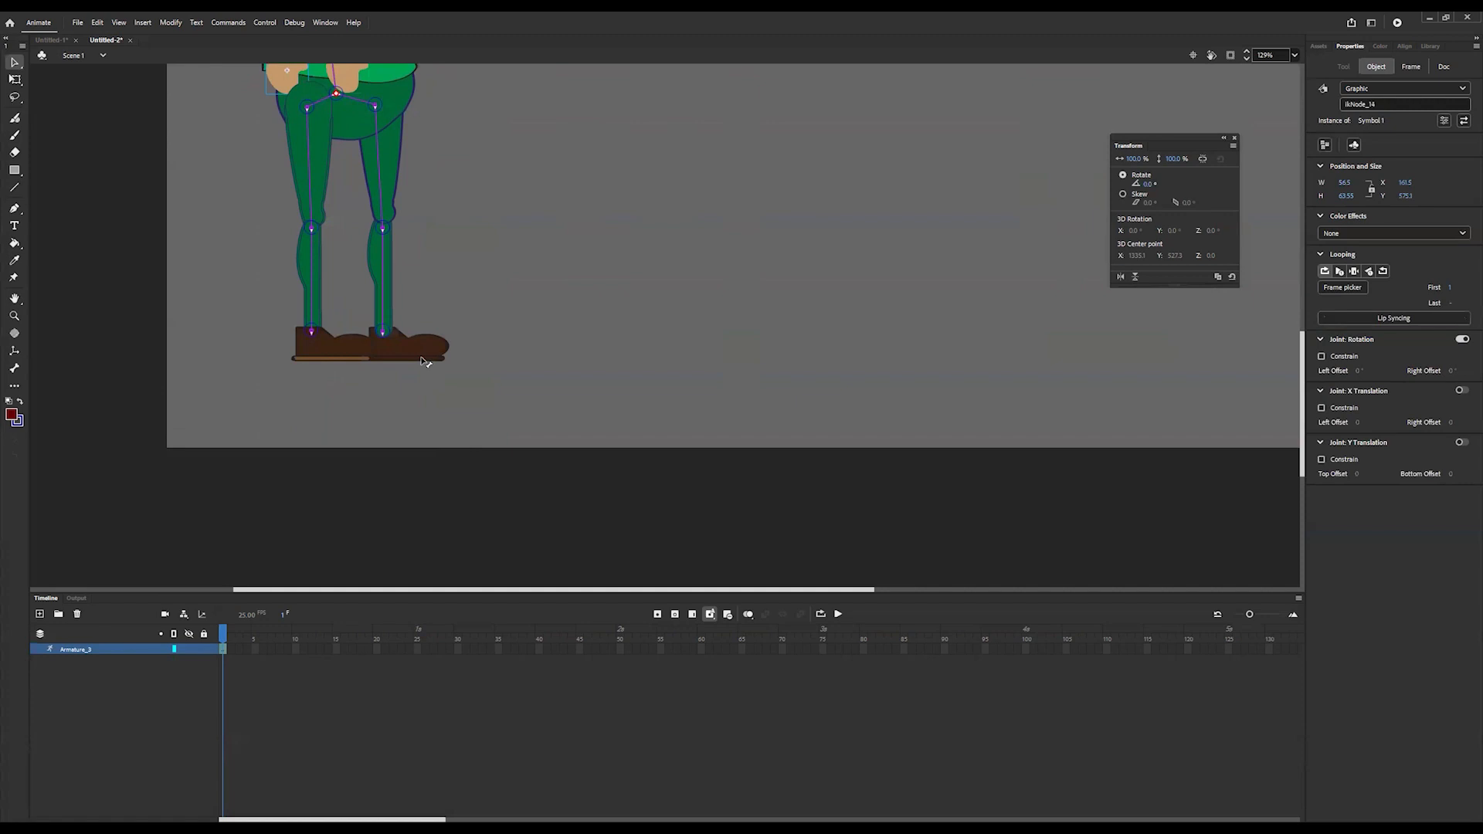
scroll(408, 376, "up", 3)
left_click_drag(384, 454, 410, 461)
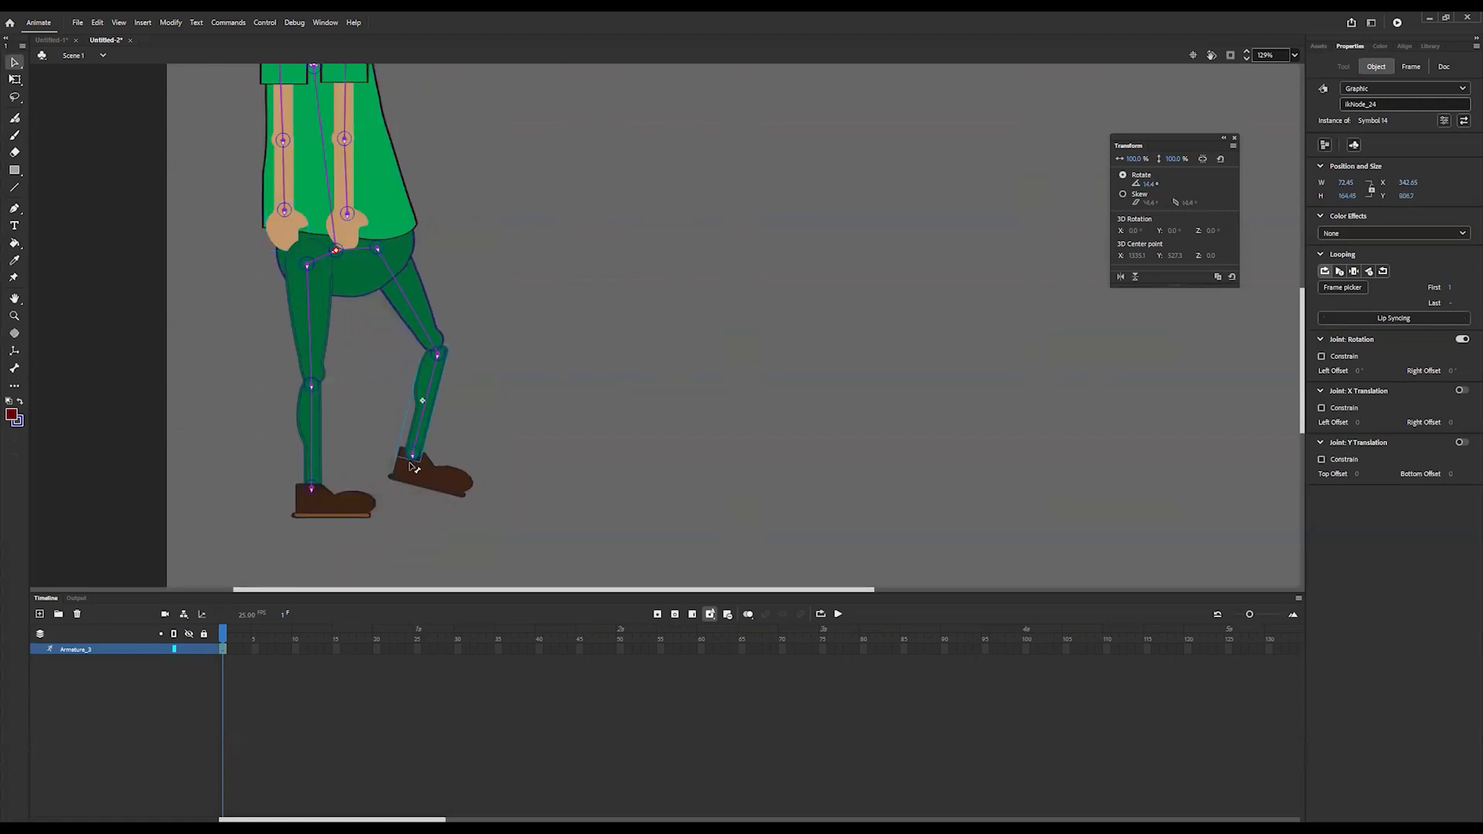
key("ctrl+z")
left_click_drag(311, 489, 282, 480)
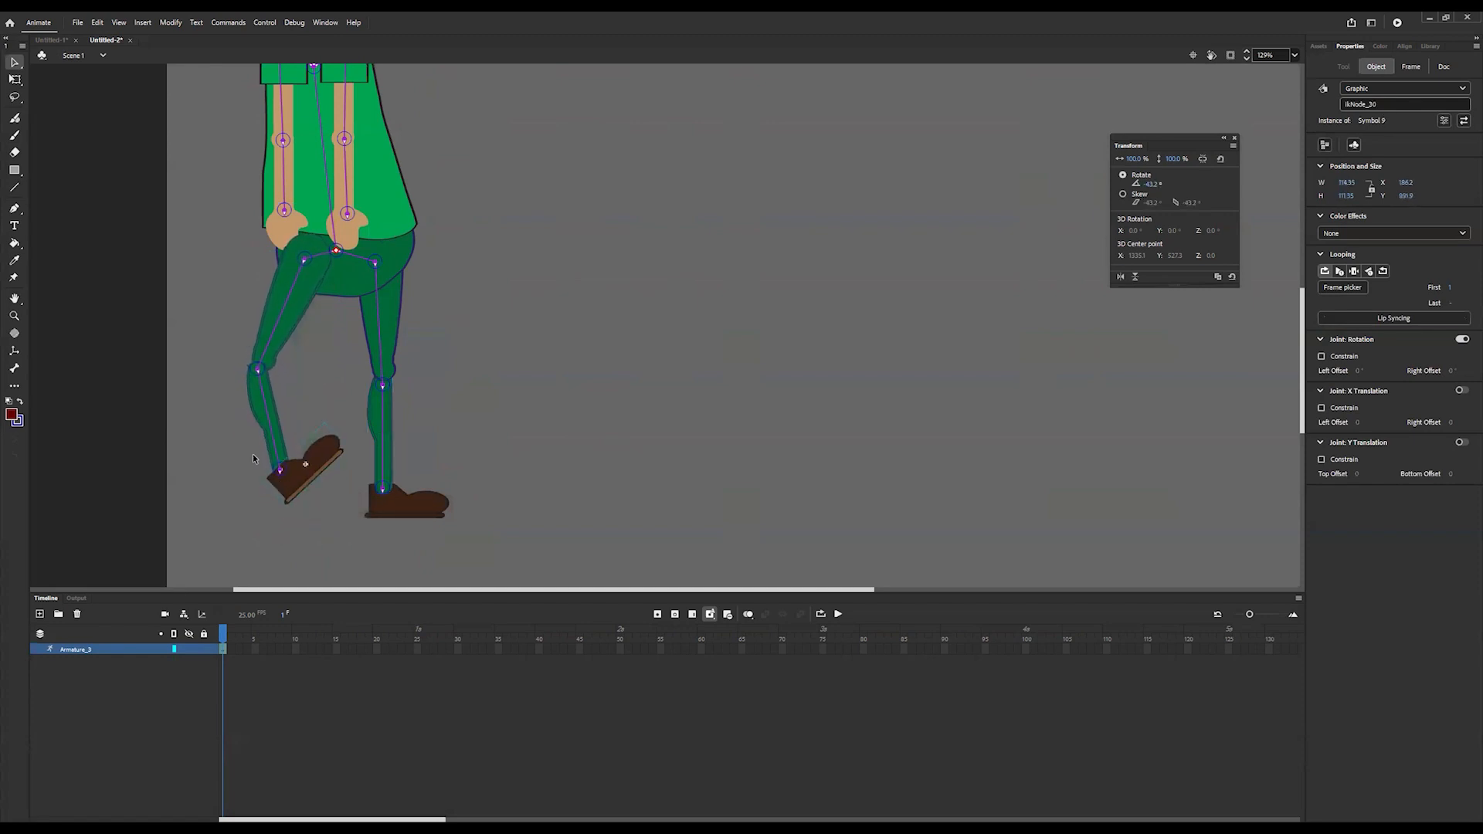
left_click_drag(266, 373, 281, 385)
key("ctrl+z")
key("ctrl+z")
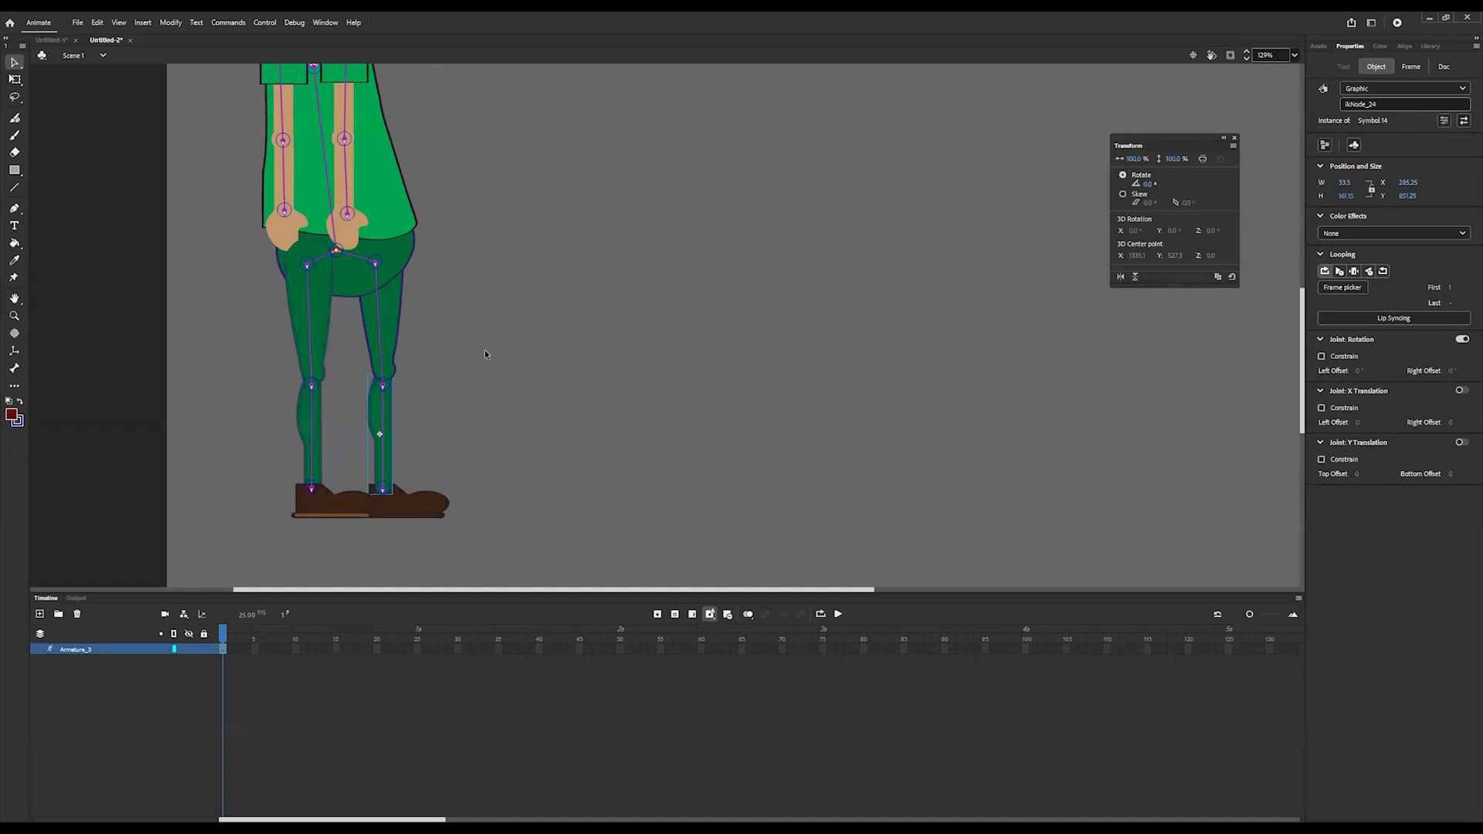
Step: Send the neck to the back of the stacking order so it sits behind the shirt
scroll(485, 349, "up", 3)
scroll(448, 270, "up", 2)
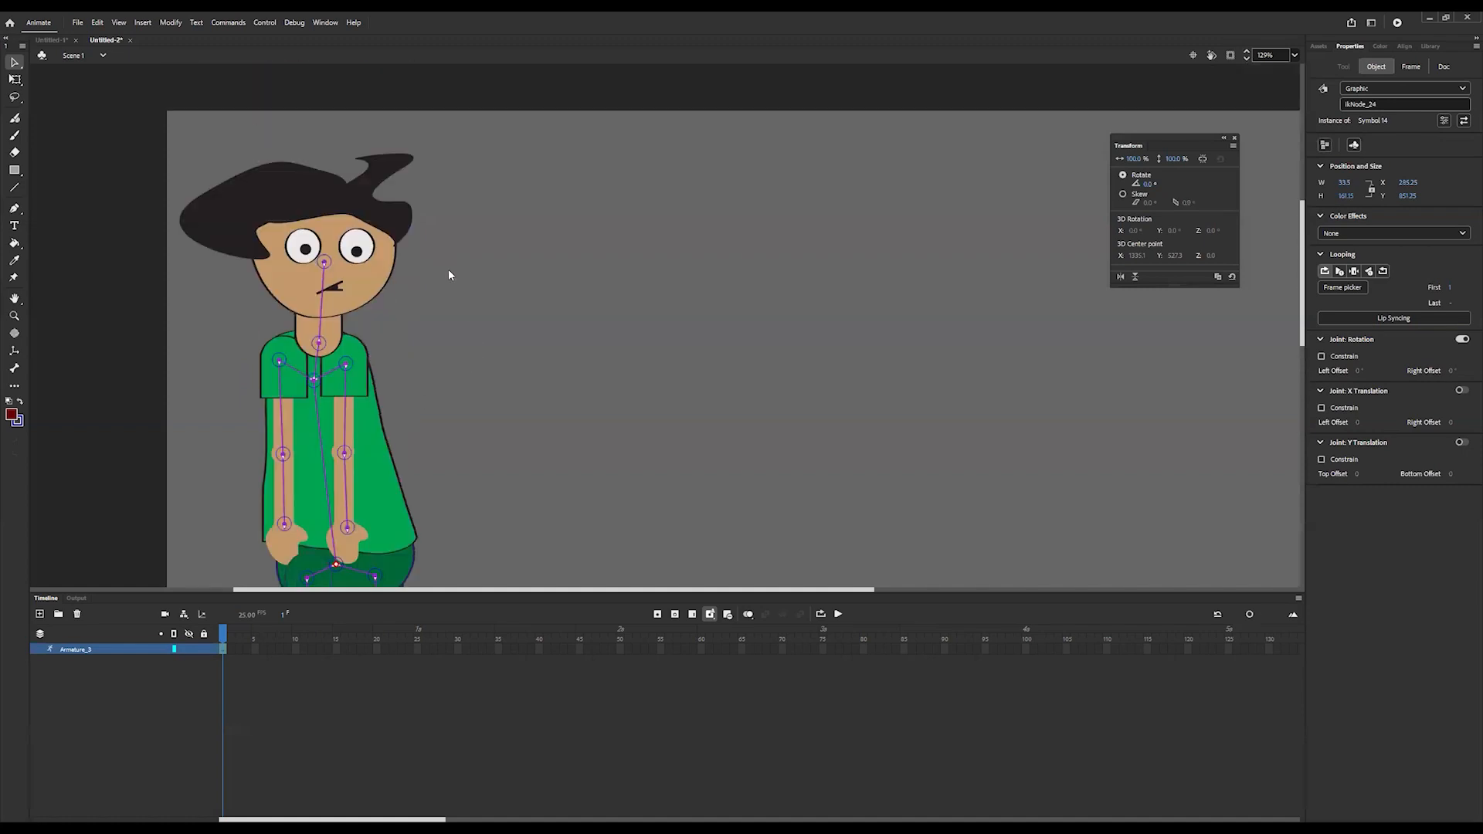
left_click(340, 329)
right_click(336, 327)
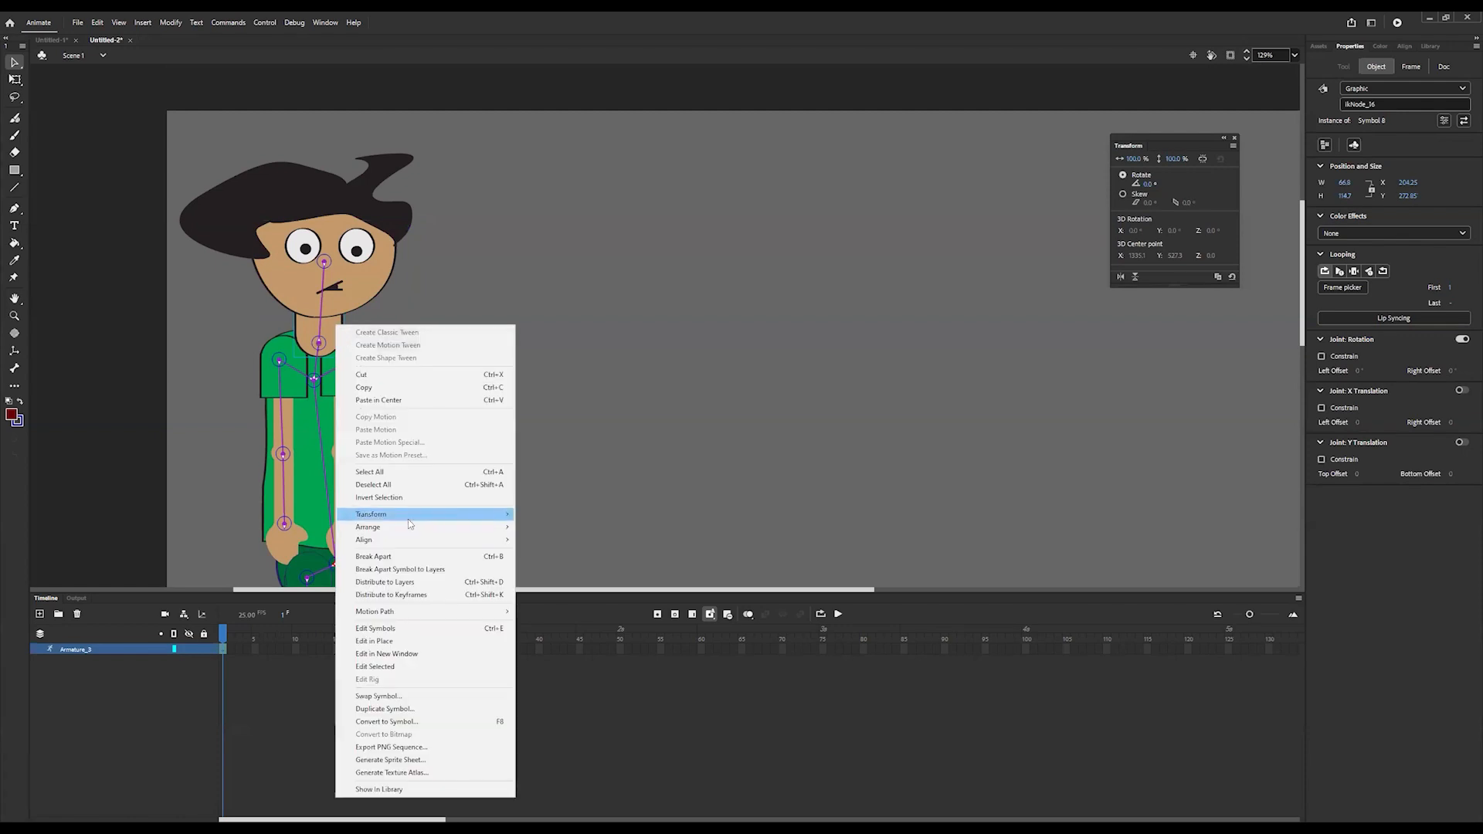
mouse_move(409, 527)
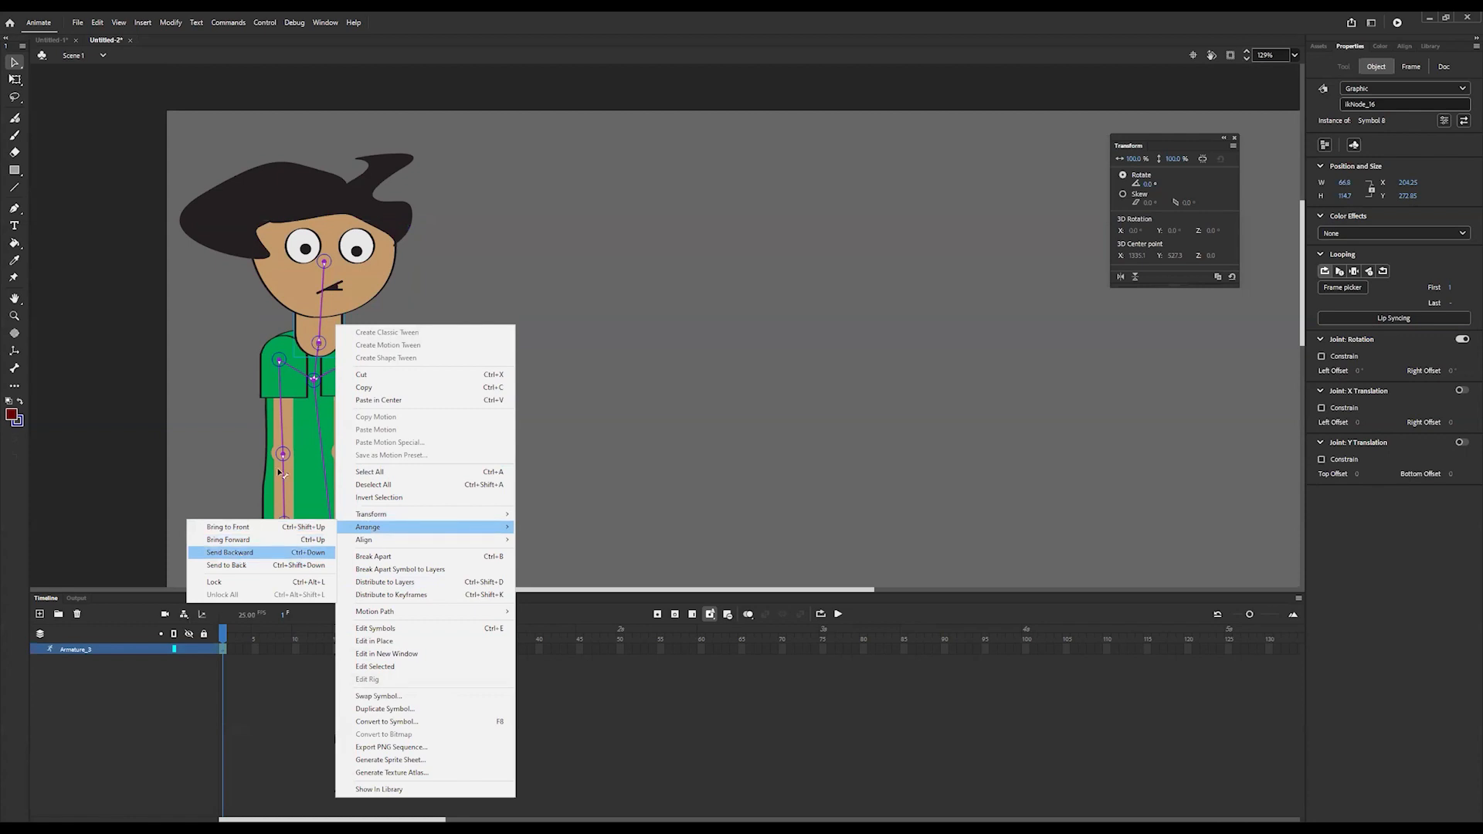
left_click(251, 553)
right_click(331, 331)
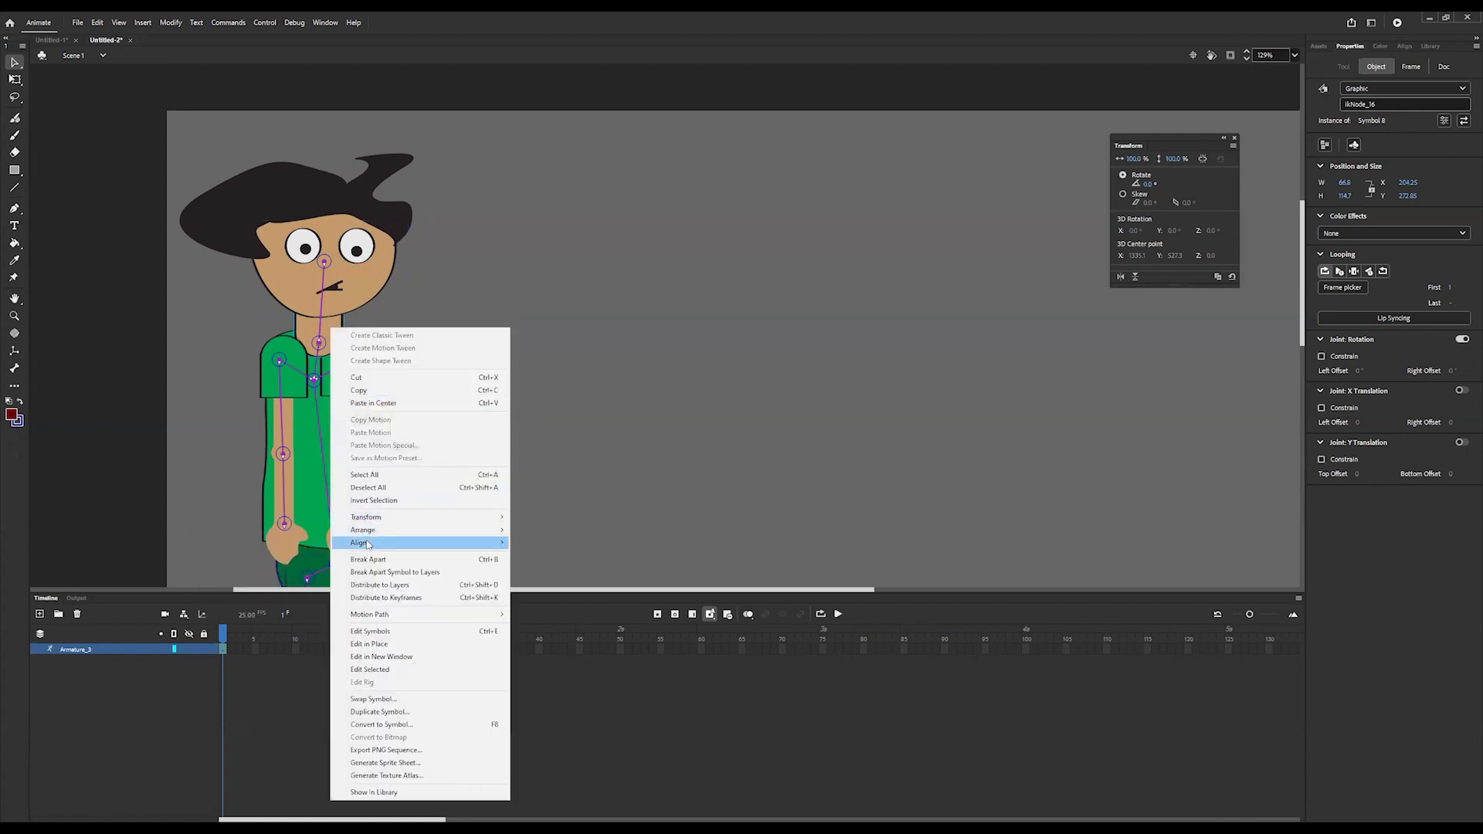
mouse_move(363, 531)
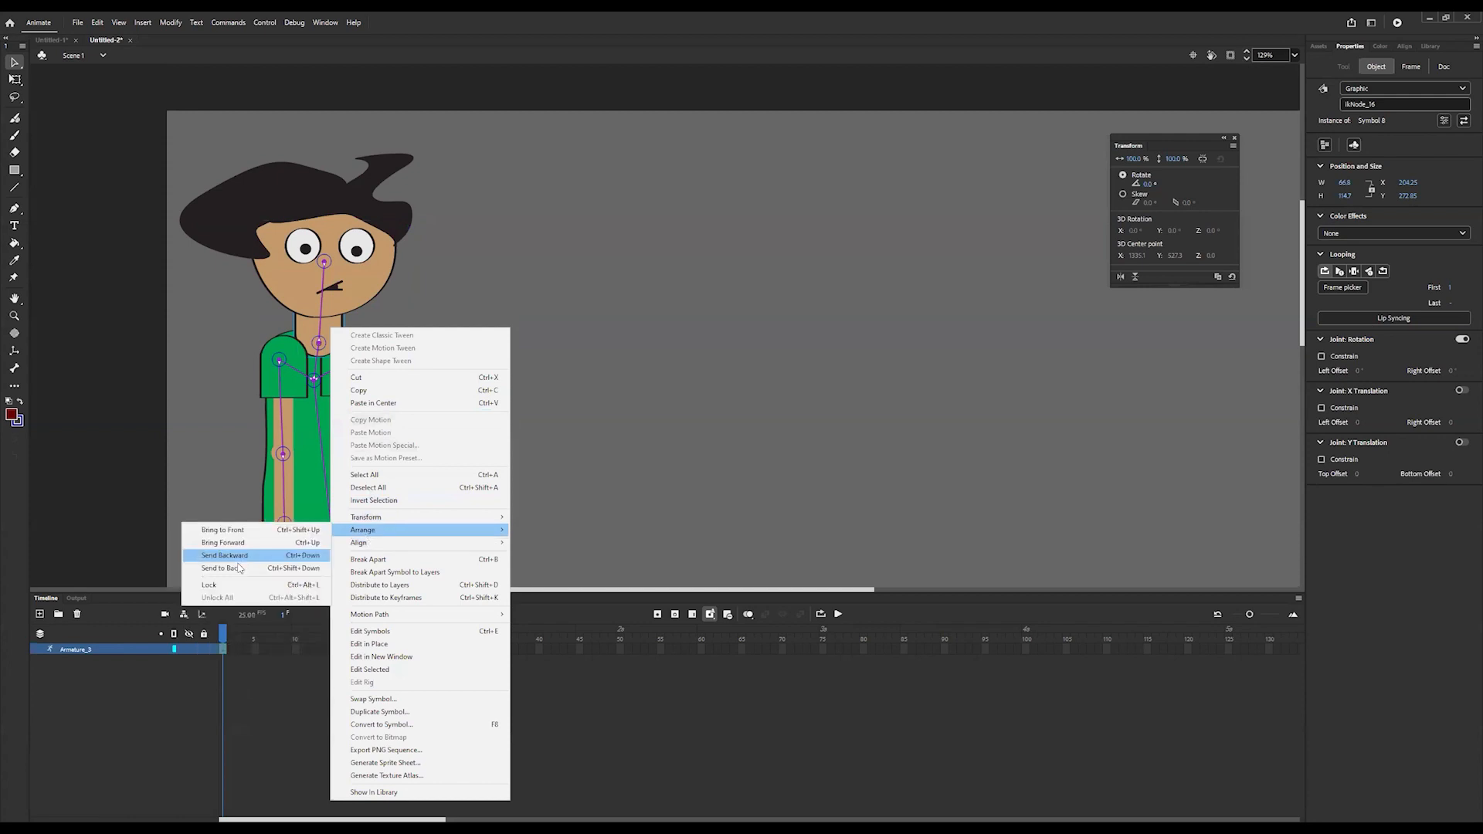
left_click(236, 569)
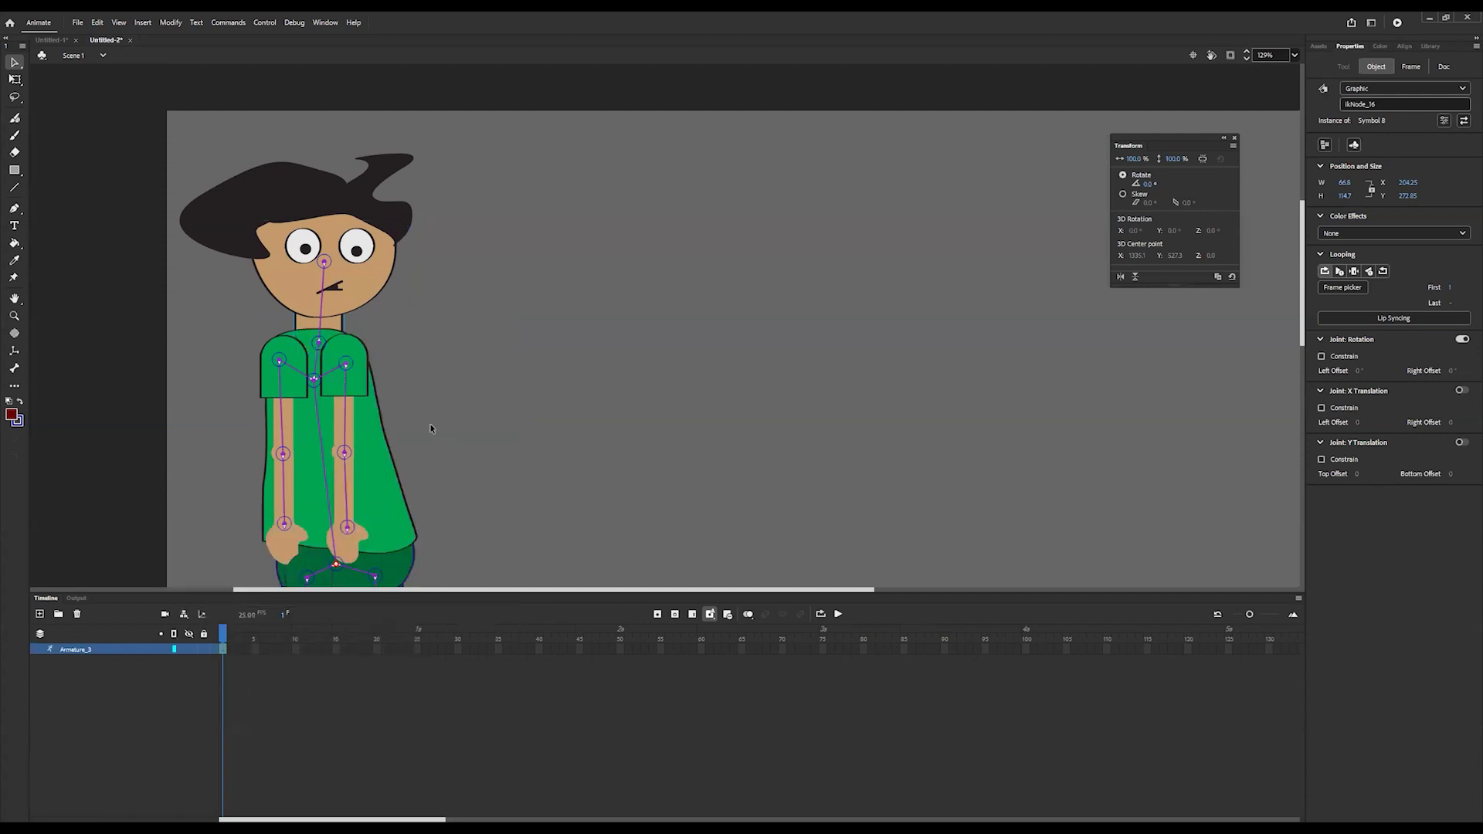
Step: Send the far upper arm and its sleeve to the back, behind the shirt
left_click(350, 375)
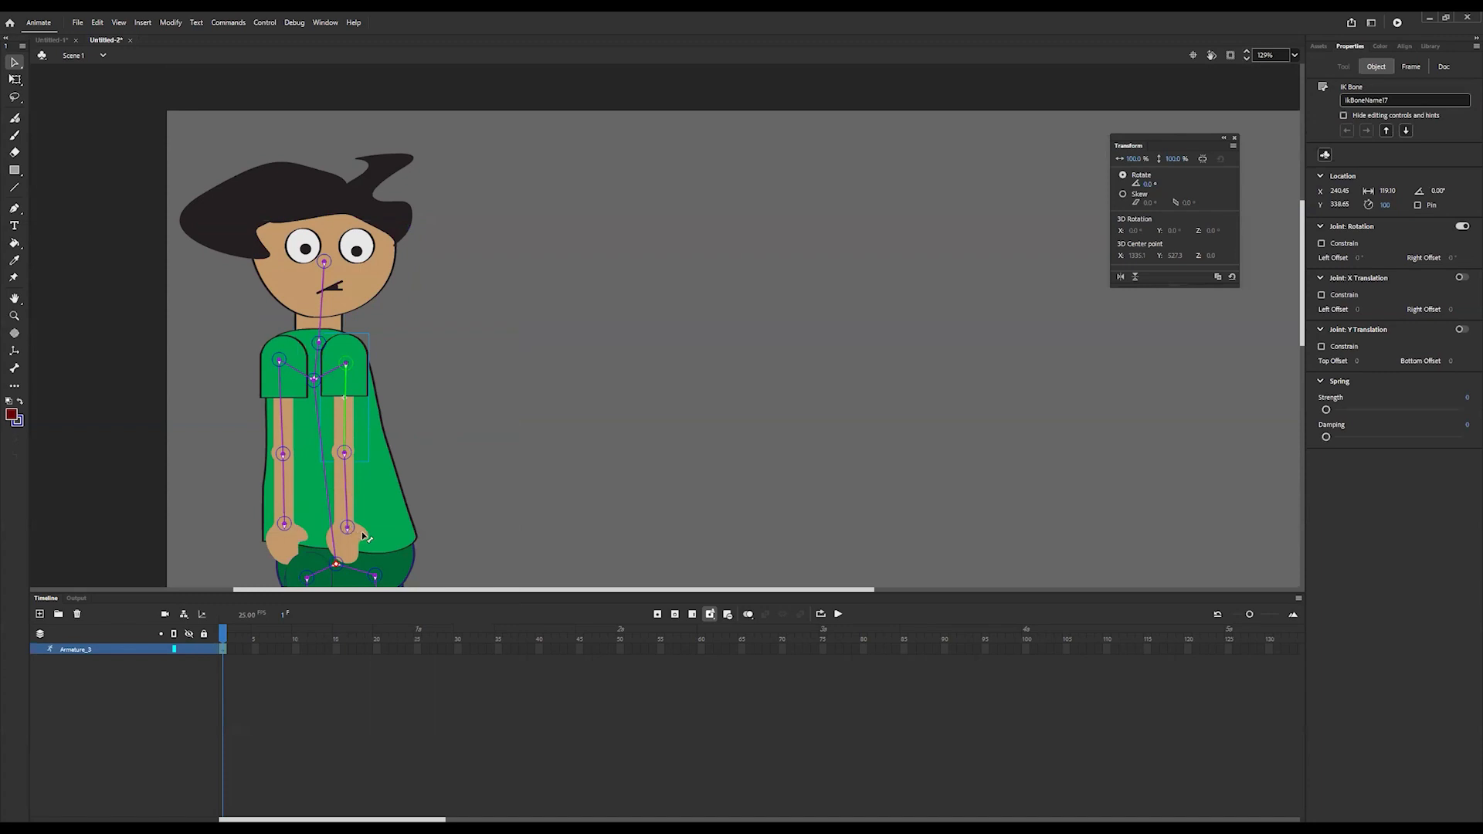
right_click(350, 427)
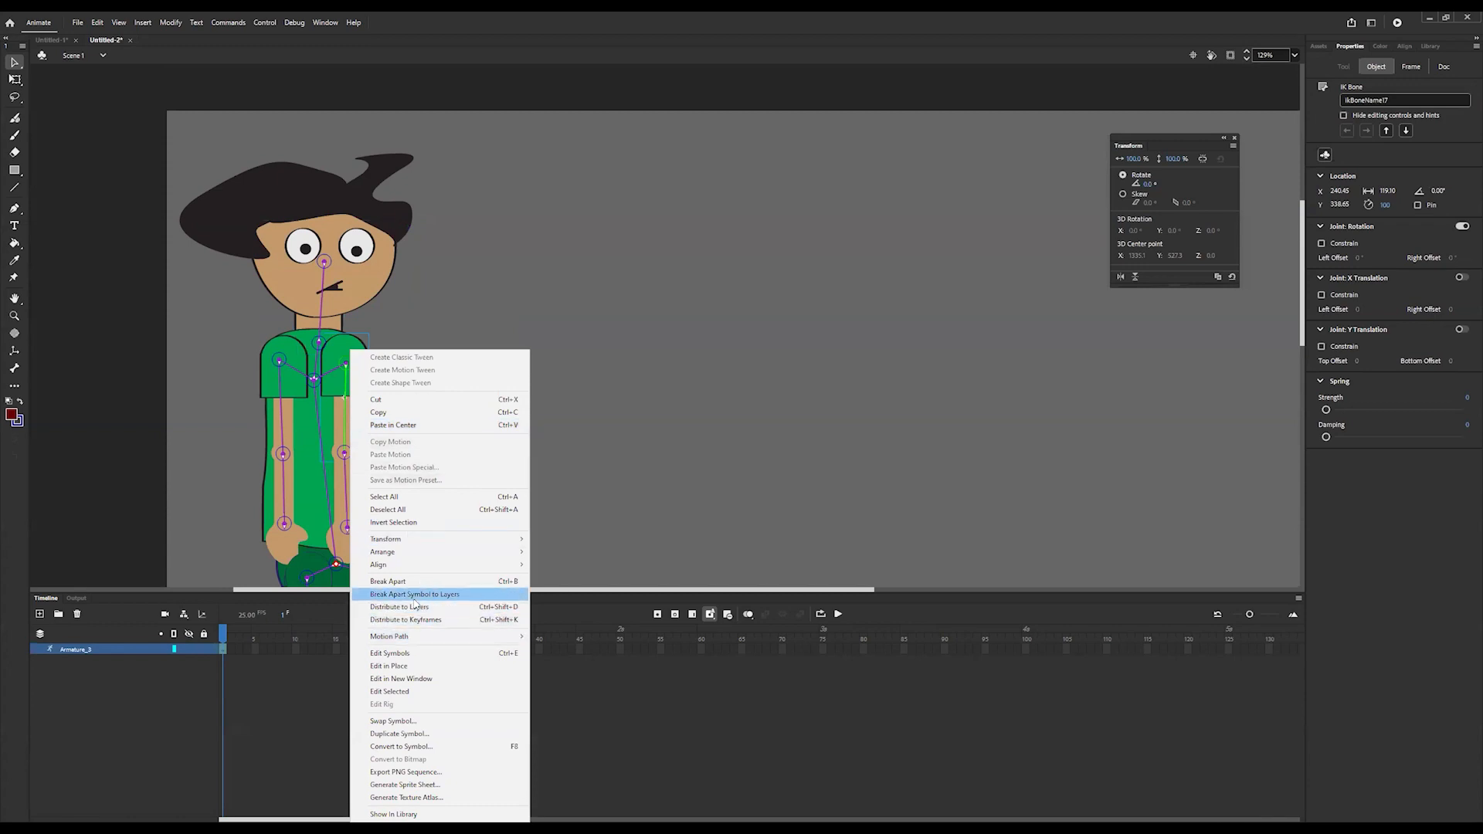
mouse_move(412, 553)
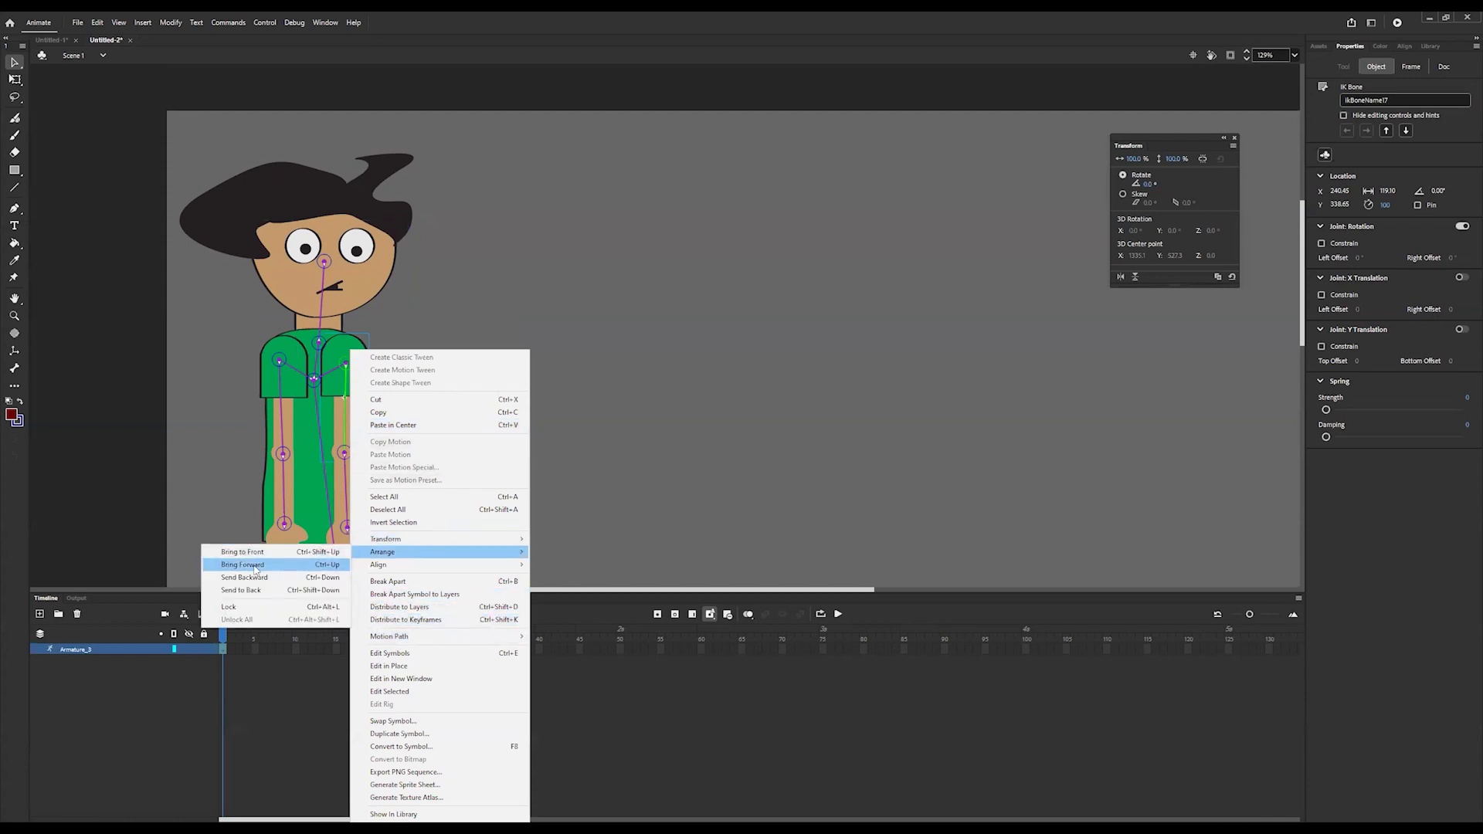
left_click(247, 591)
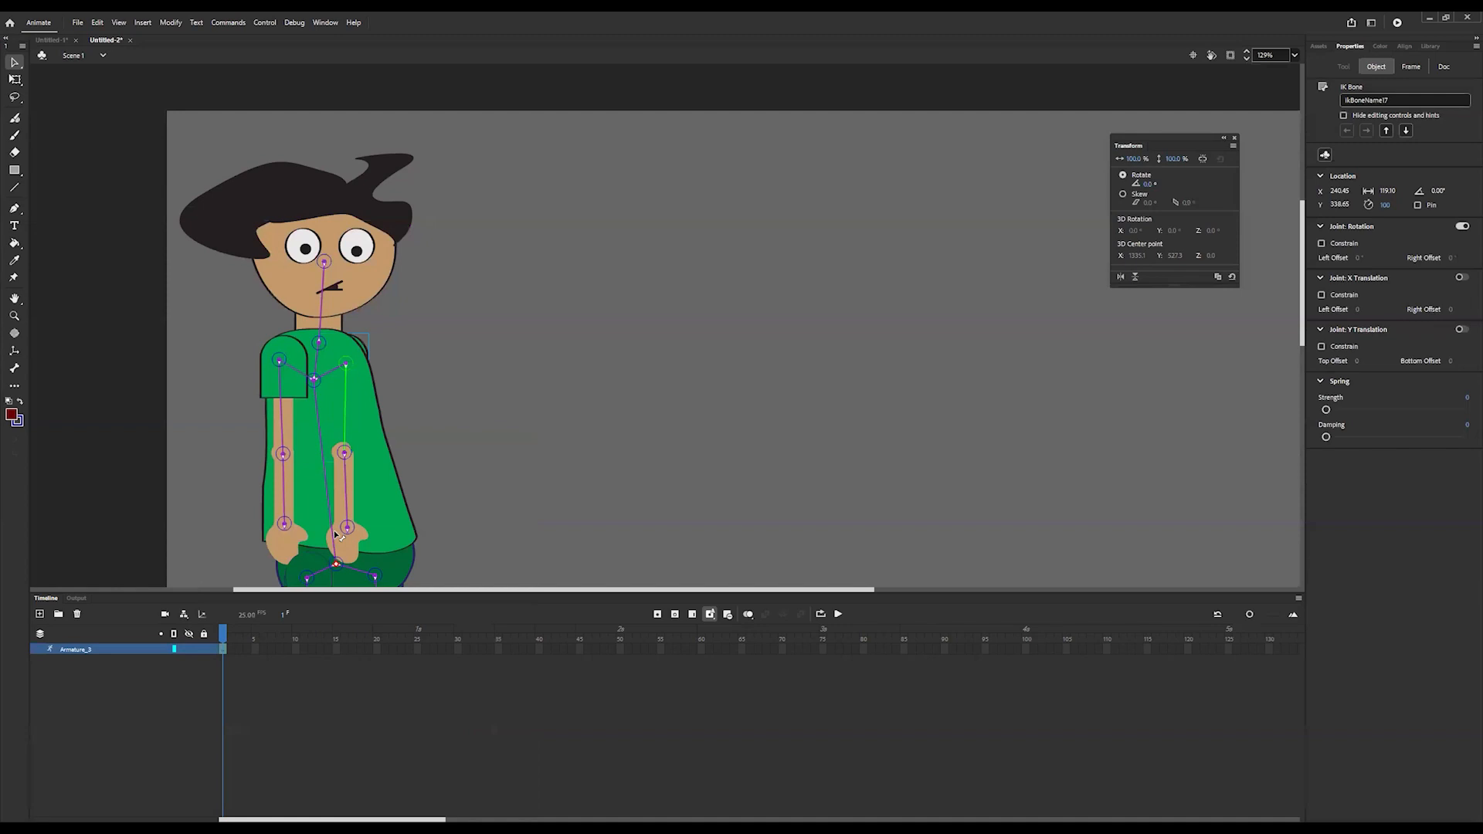
Step: Send the far forearm to the back of the stacking order, behind the shirt
scroll(340, 528, "down", 3)
scroll(342, 459, "up", 2, "ctrl")
scroll(343, 456, "up", 1, "ctrl")
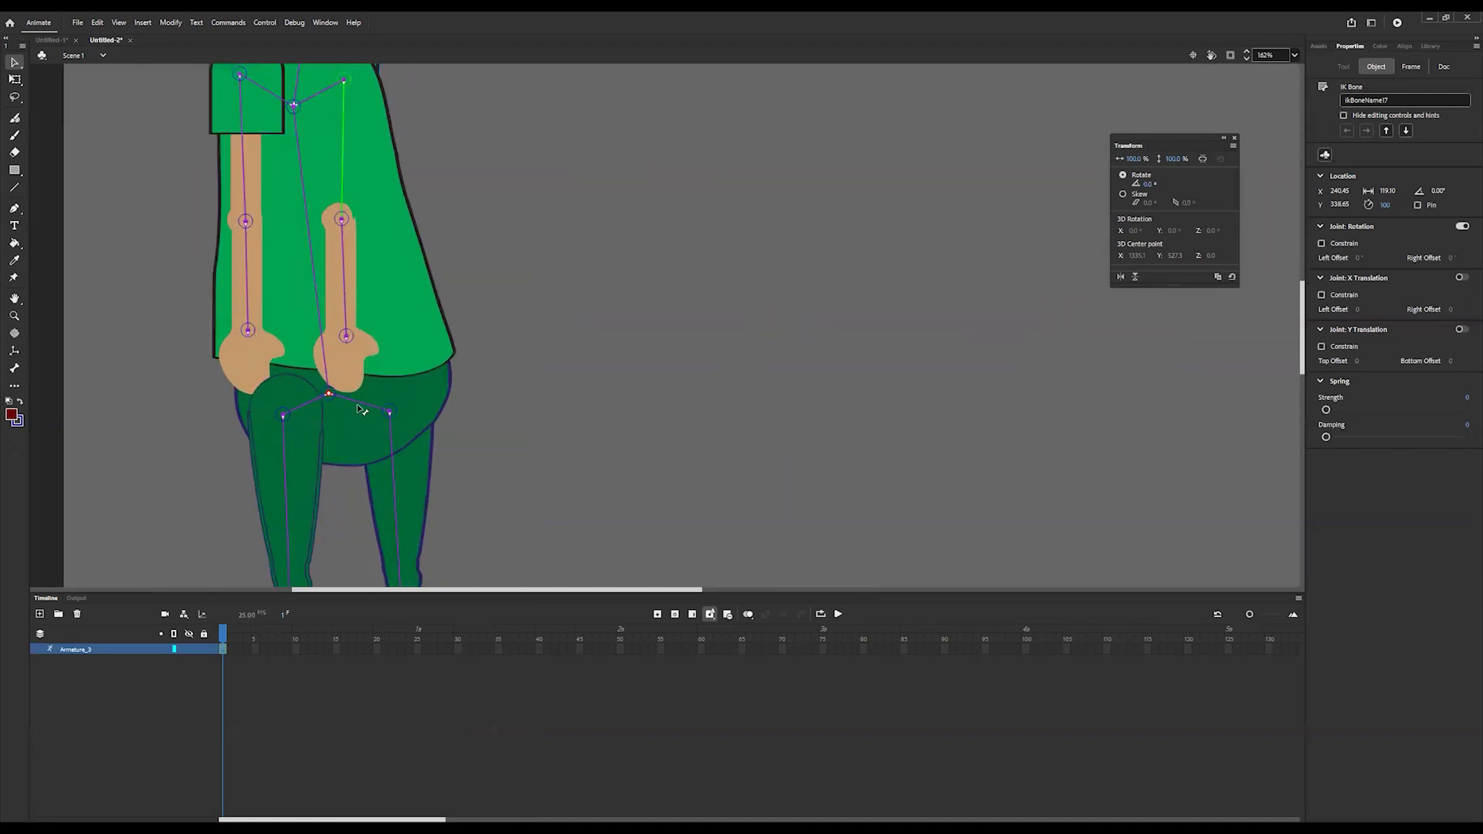
left_click(338, 276)
left_click(340, 301)
right_click(340, 301)
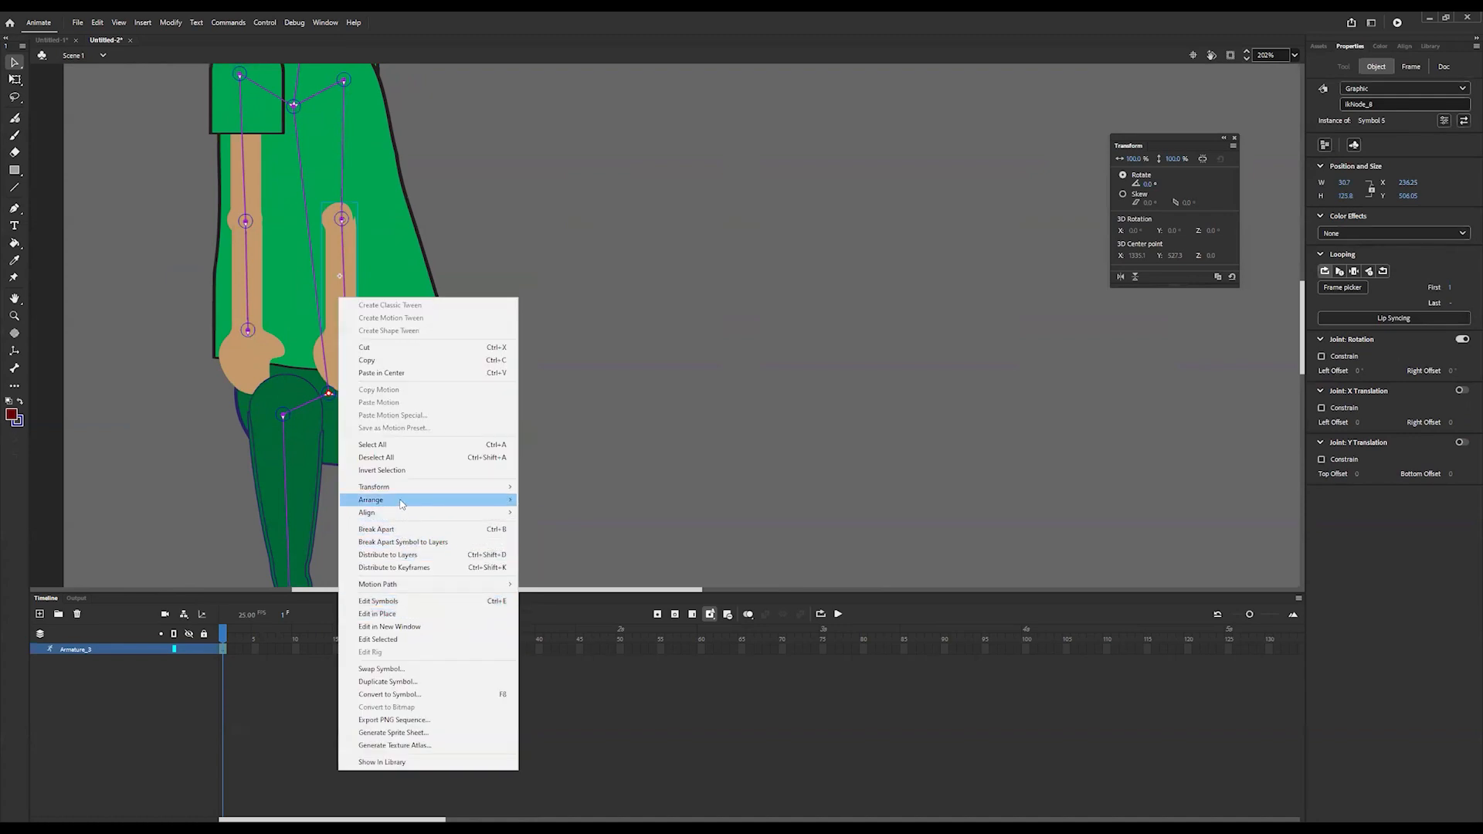
mouse_move(401, 504)
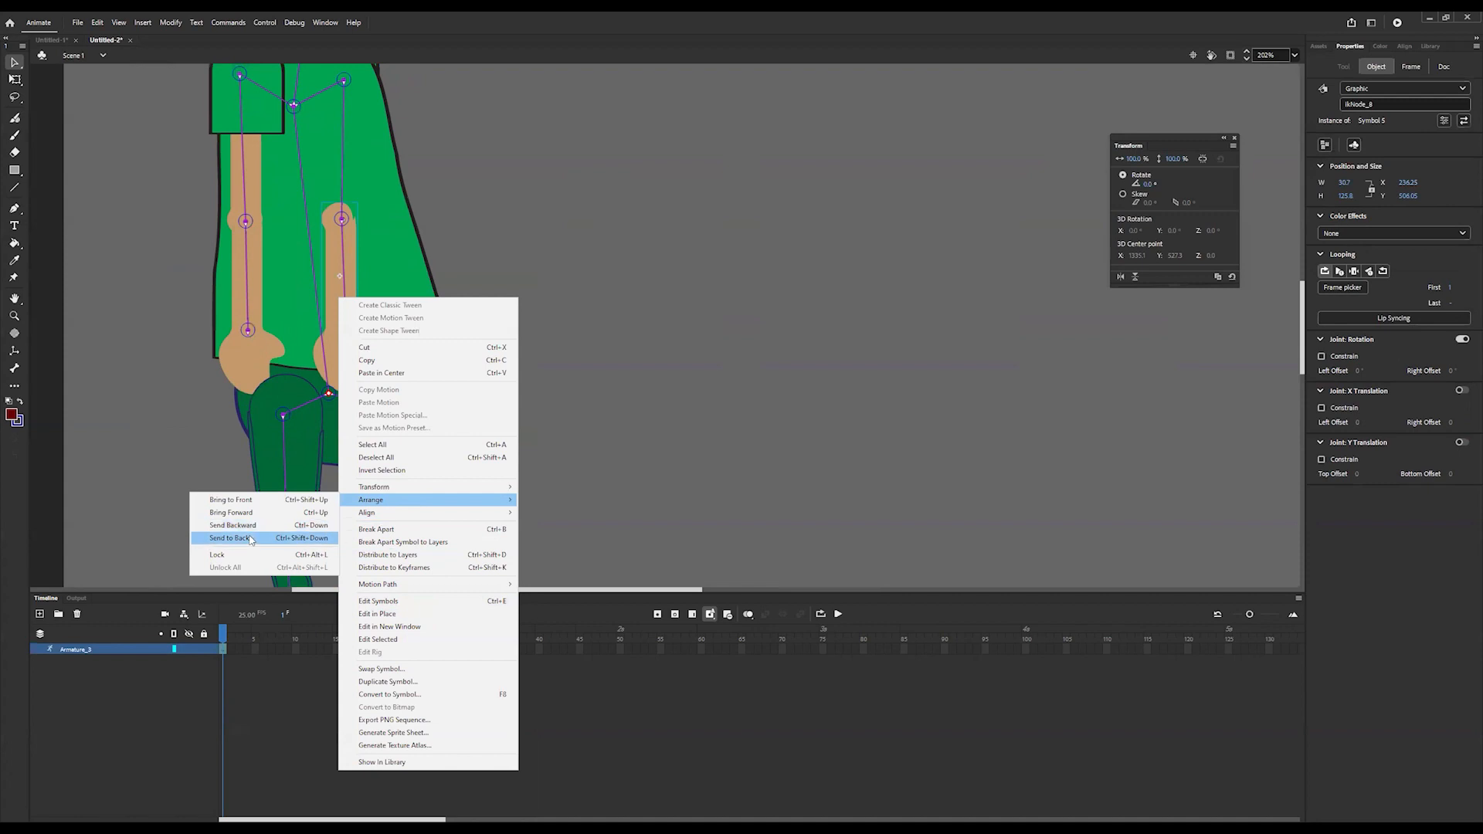
left_click(251, 539)
Step: Send the far hand to the back, behind the shirt and hips
left_click(340, 371)
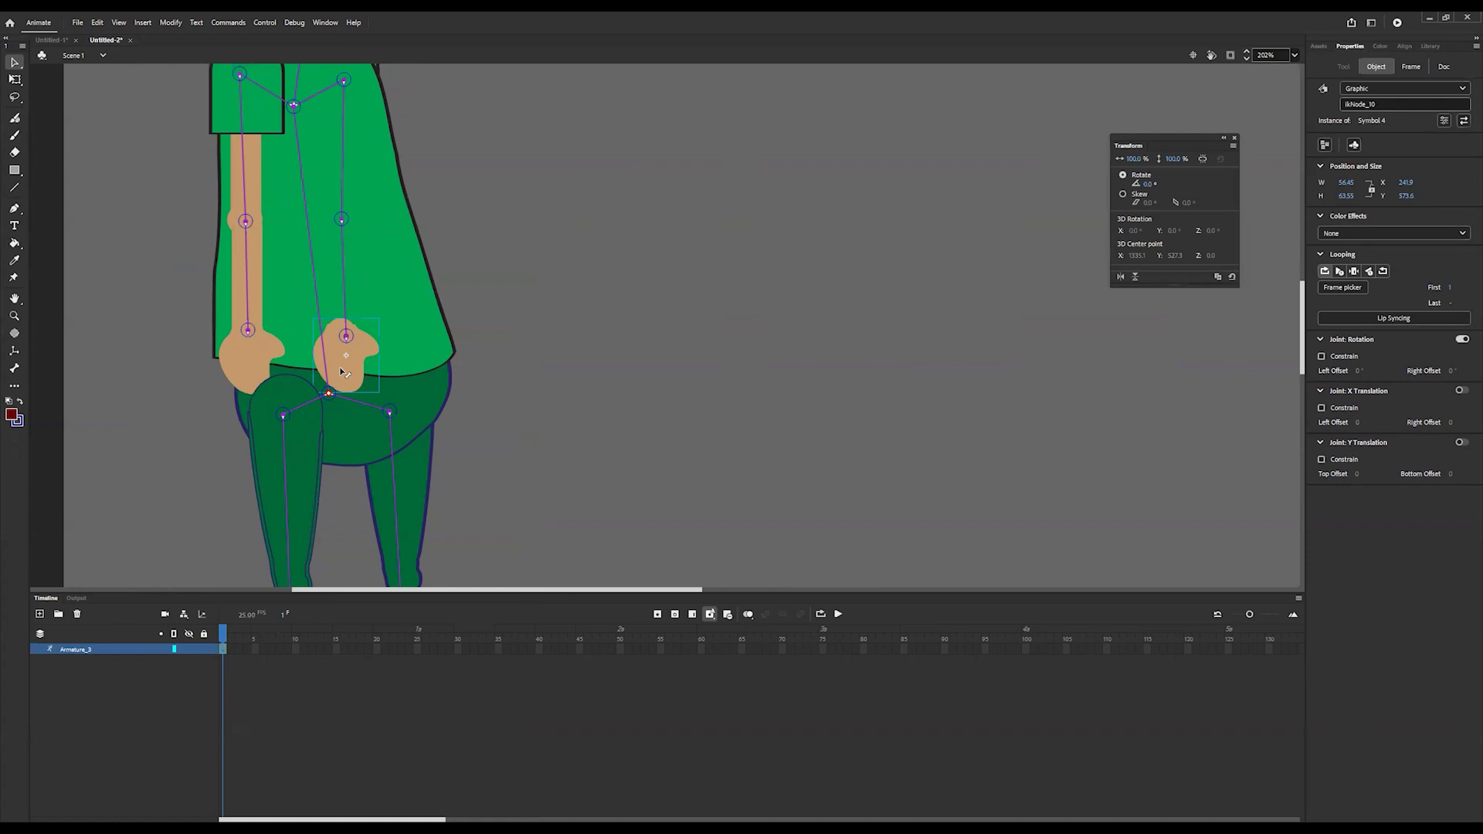
right_click(340, 371)
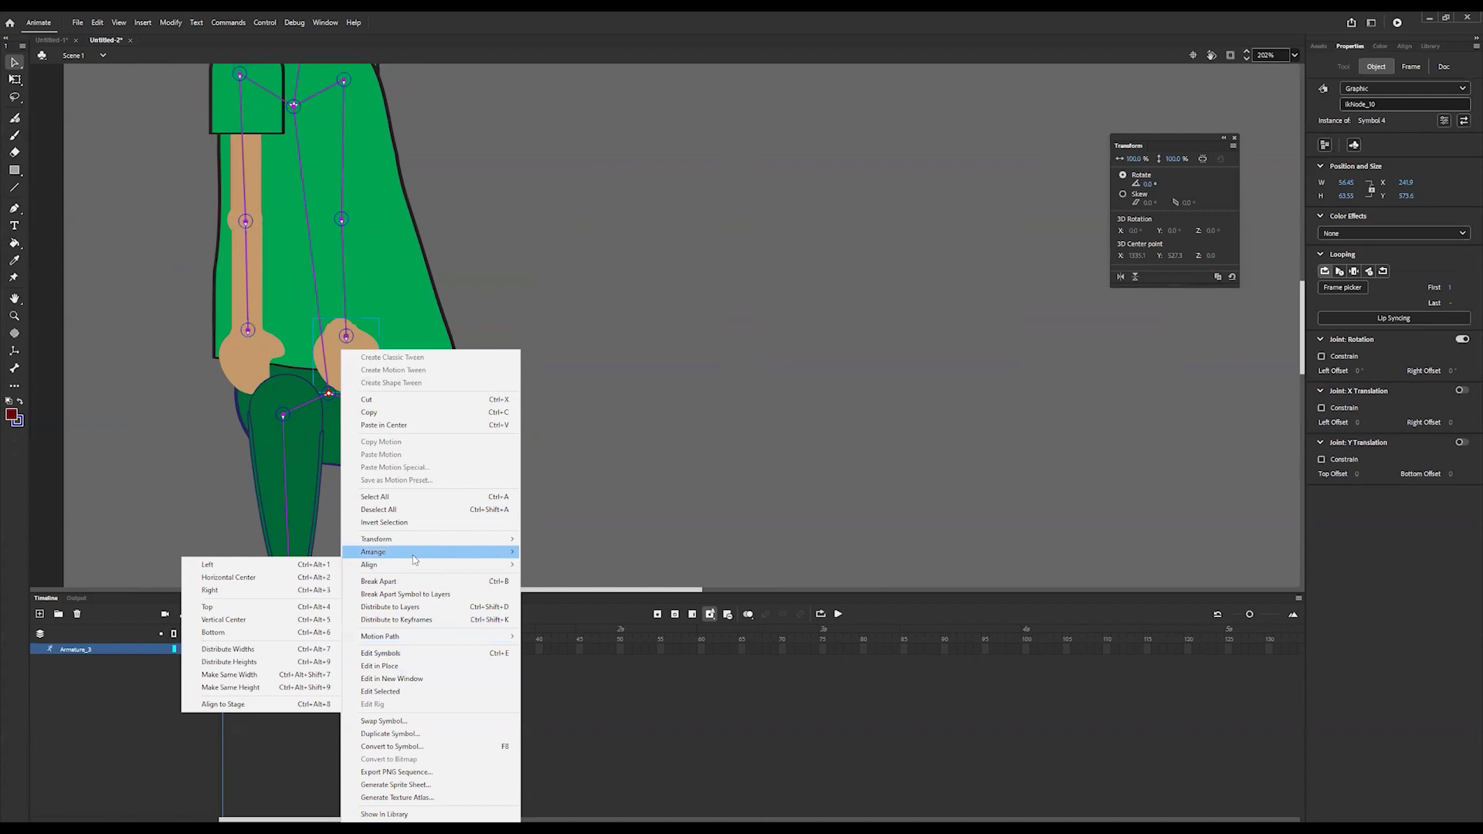
left_click(247, 590)
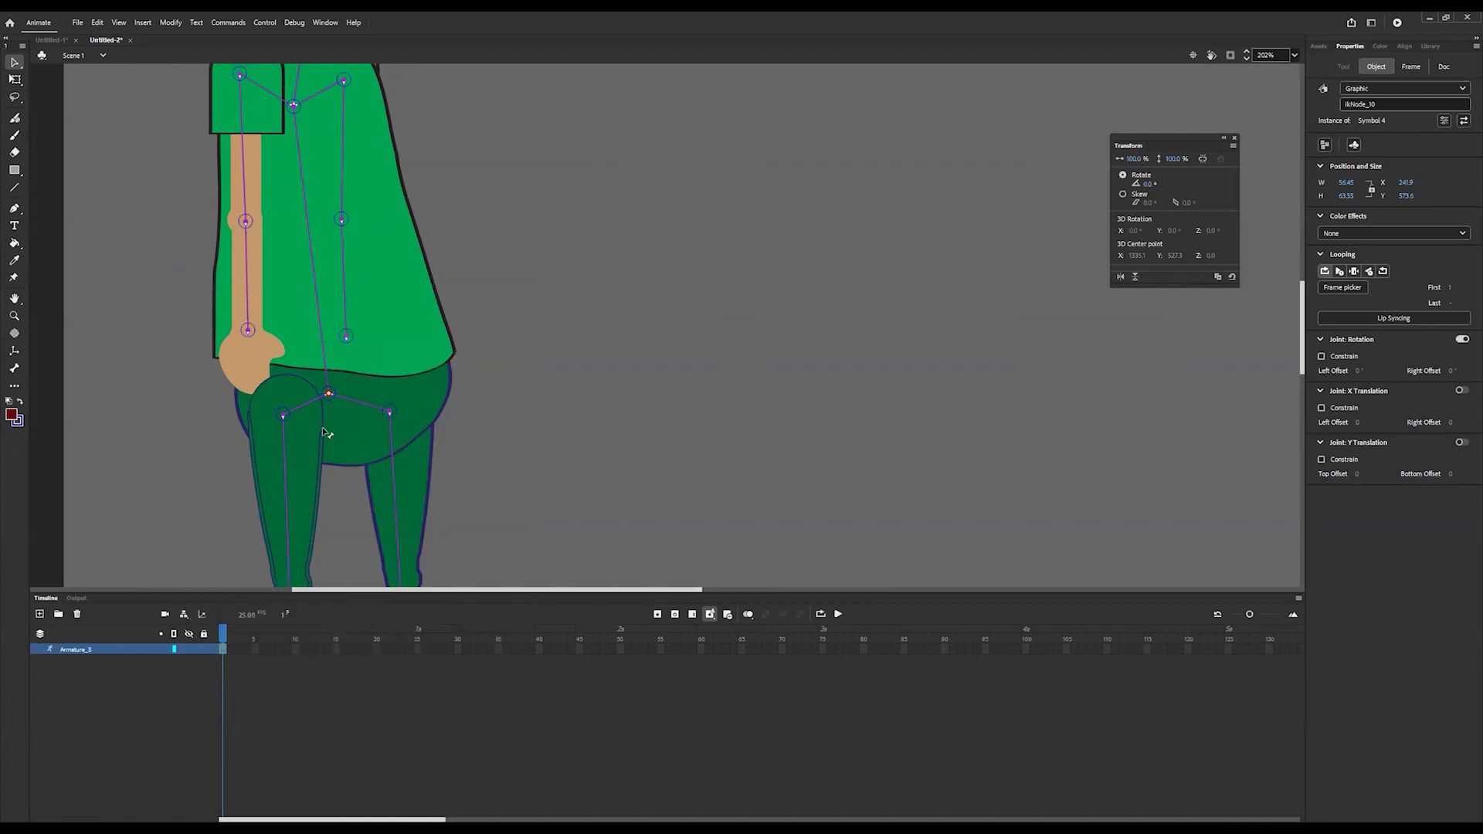
Step: Send the near thigh to the back, behind the hips
scroll(436, 446, "down", 3)
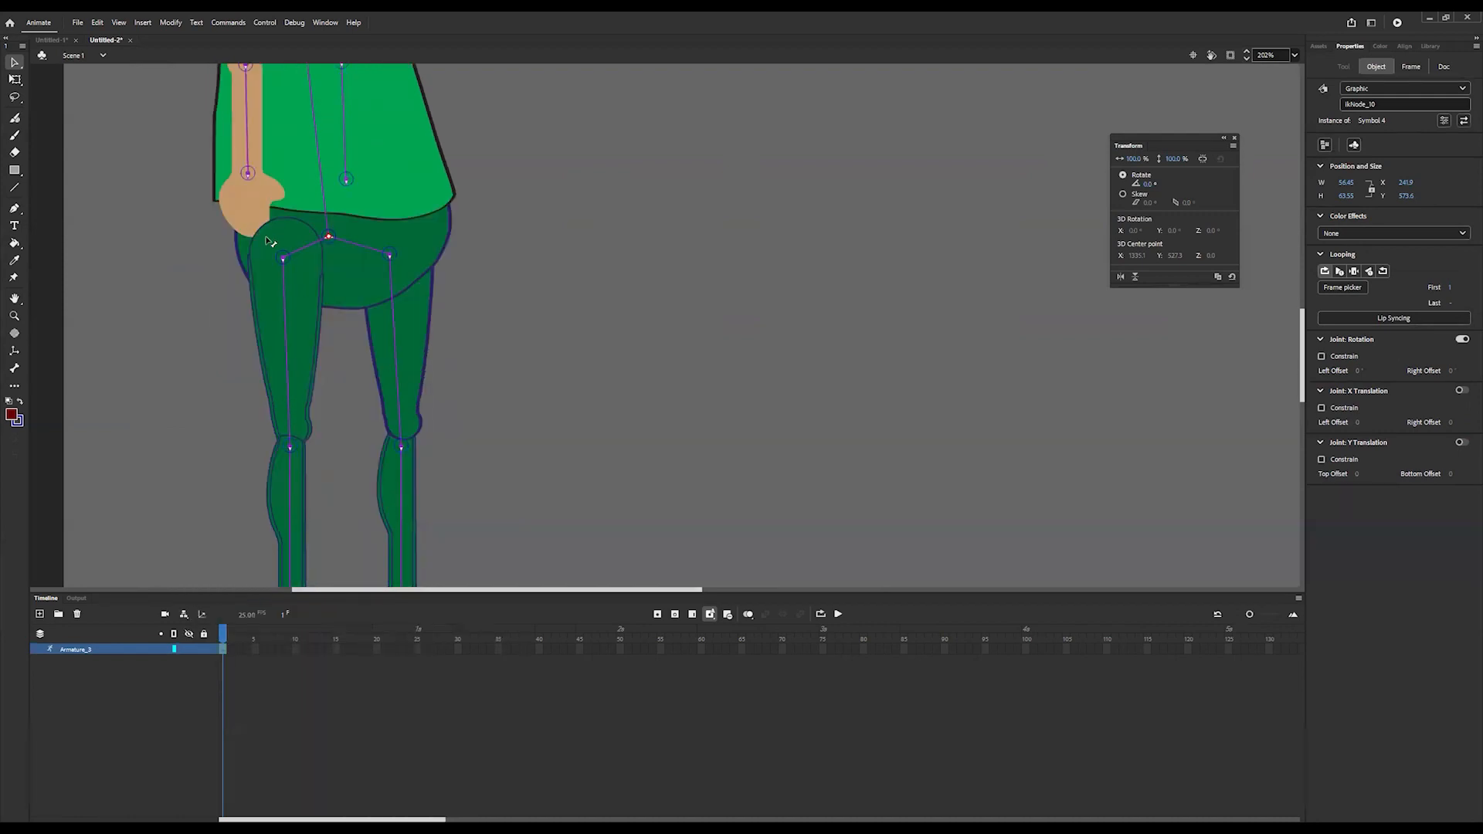
left_click(278, 263)
key("ctrl+shift+Down")
scroll(494, 382, "down", 3)
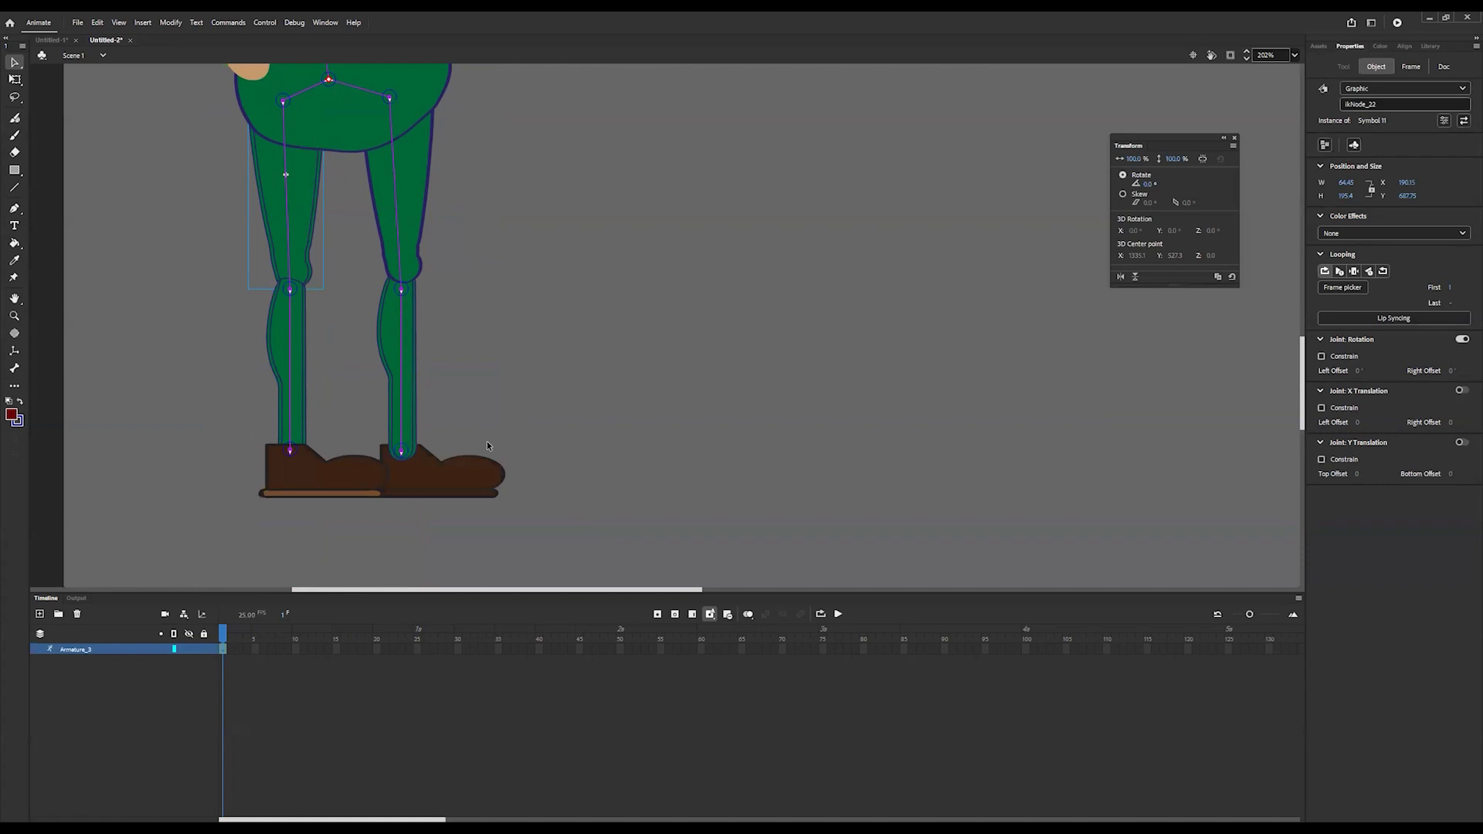
left_click(280, 334)
left_click(394, 371)
Step: Show the whole character and test the far leg by pulling its knee and ankle, undoing each pose
scroll(542, 435, "up", 2)
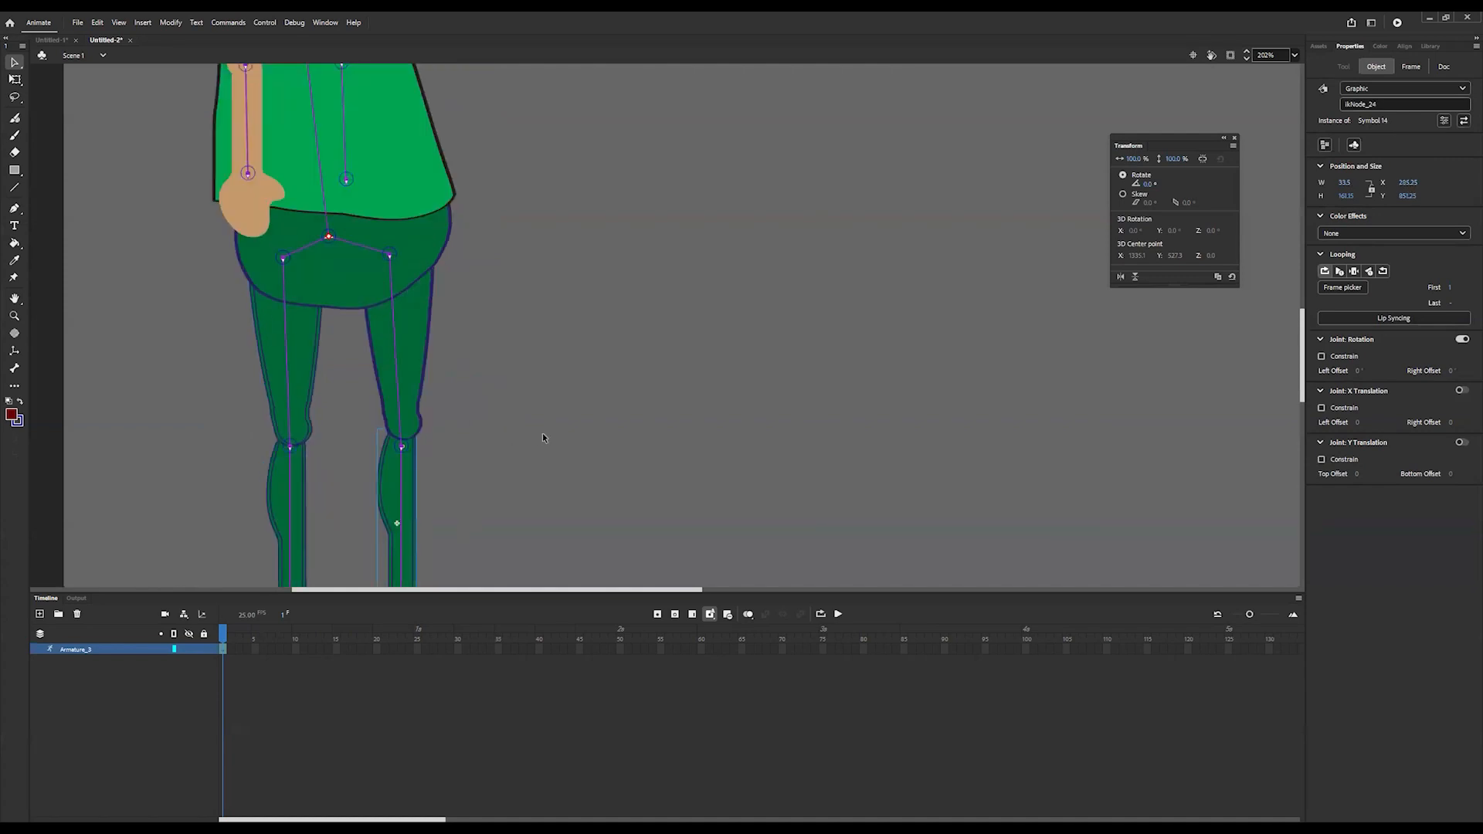
scroll(543, 437, "up", 5)
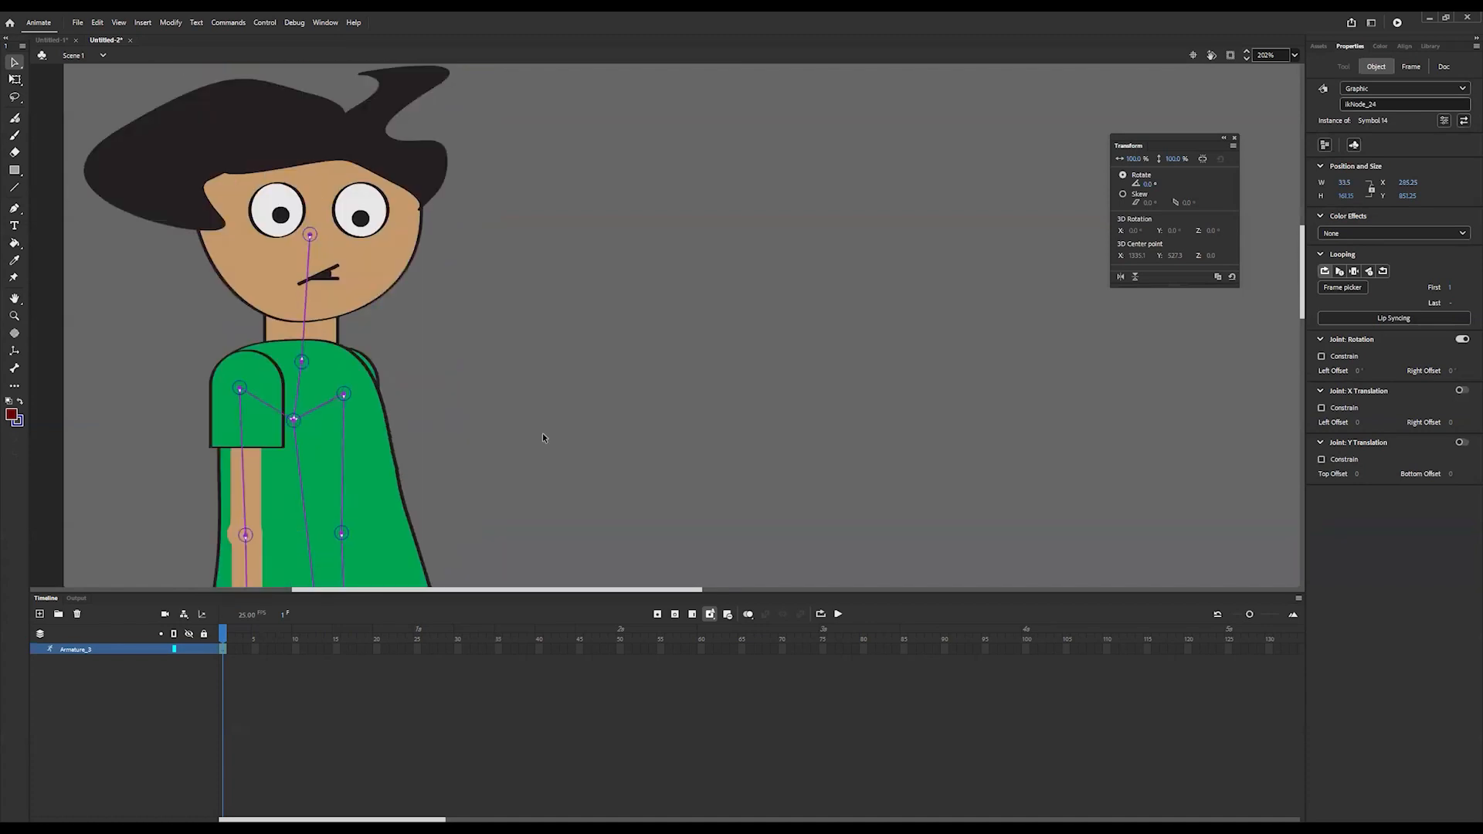
left_click(1294, 54)
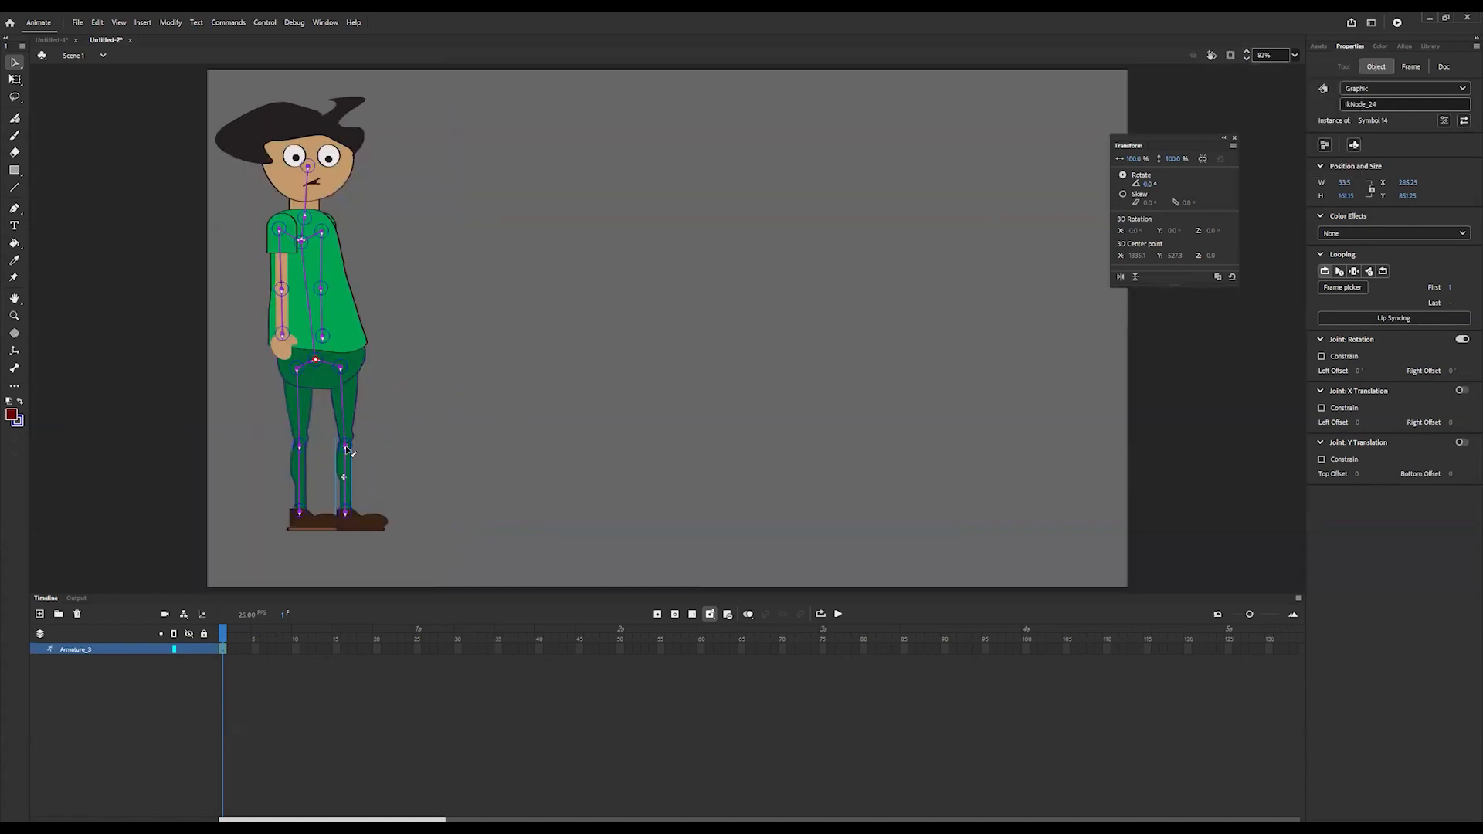
left_click_drag(348, 447, 350, 437)
key("ctrl+z")
mouse_move(346, 517)
left_mouse_down()
mouse_move(394, 513)
mouse_move(365, 525)
left_mouse_up()
key("ctrl+z")
Step: Test the near arm by raising its hand and the head by shifting it, undoing both poses
left_click_drag(285, 340, 348, 283)
key("ctrl+z")
key("ctrl+z")
left_click_drag(310, 170, 322, 172)
key("ctrl+z")
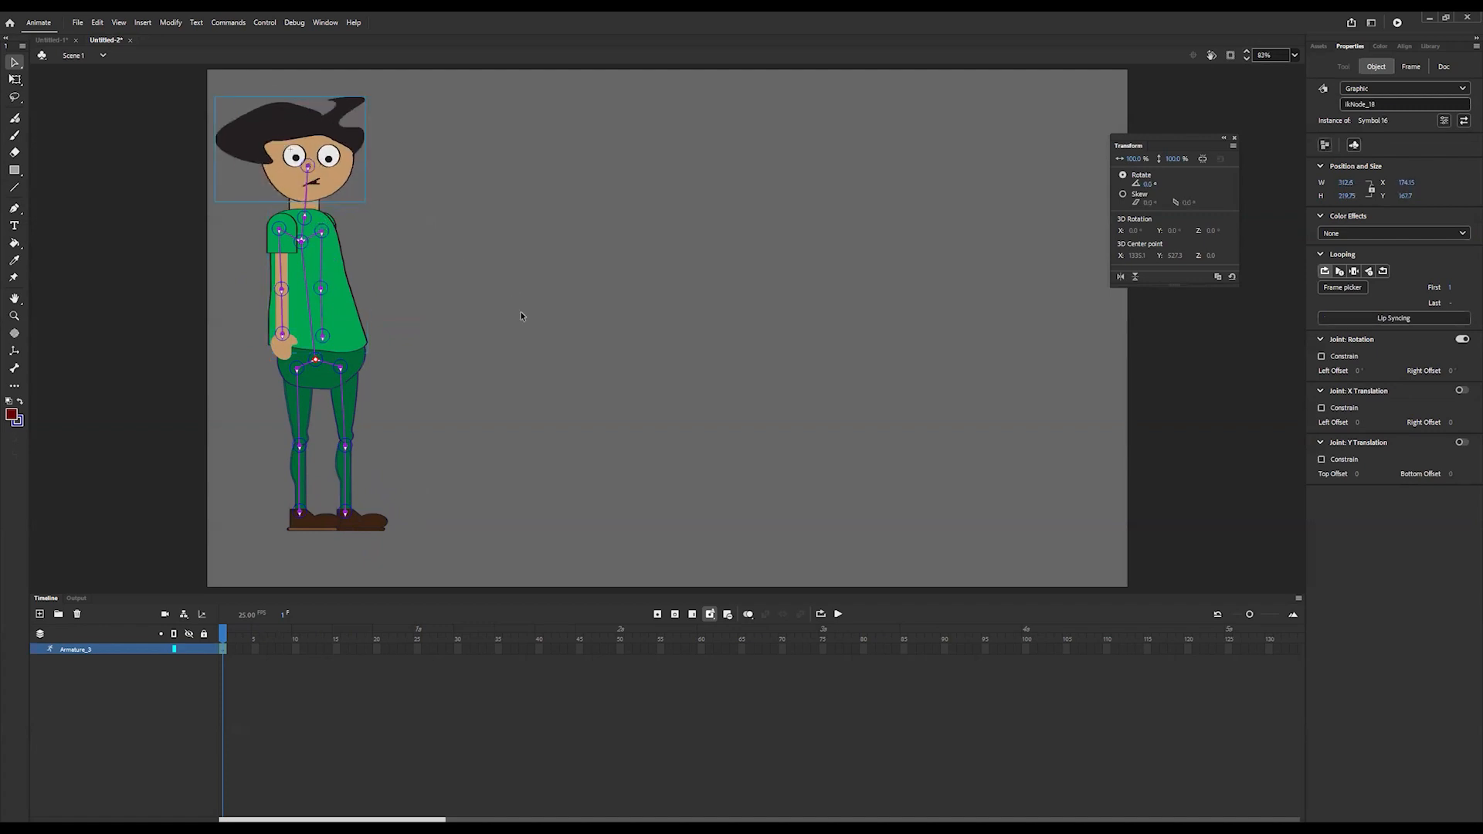